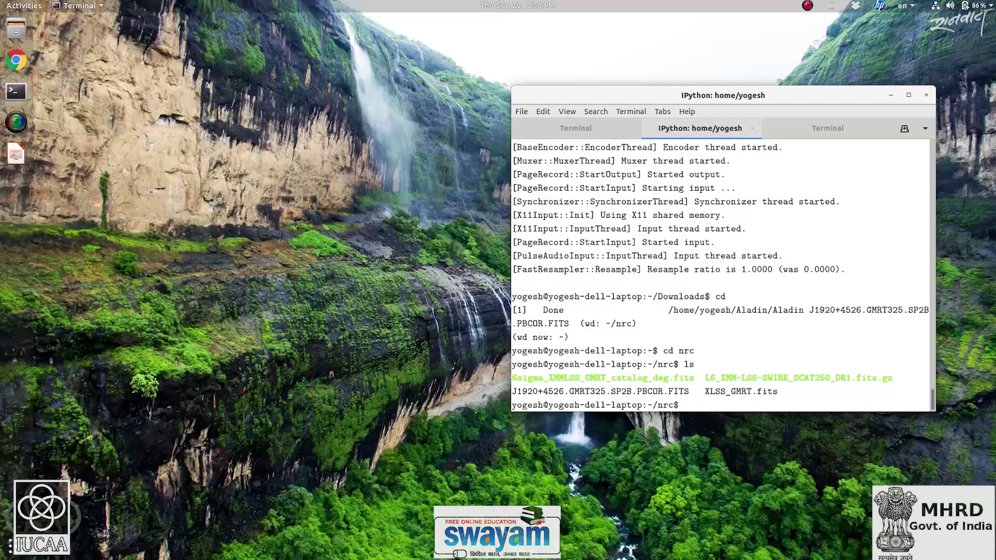
- Run 'topcat L6_XMM-LSS-SWIRE_SCAT250_DR1.fits.gz &' to open the 2,320-row catalog in TOPCAT
type("topcat L6")
key("Tab")
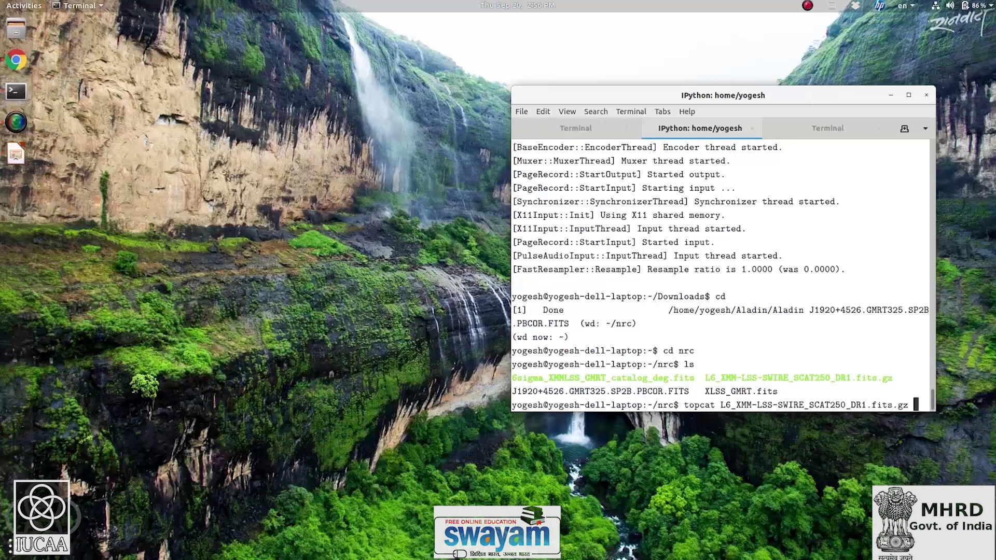
type("&")
key("Return")
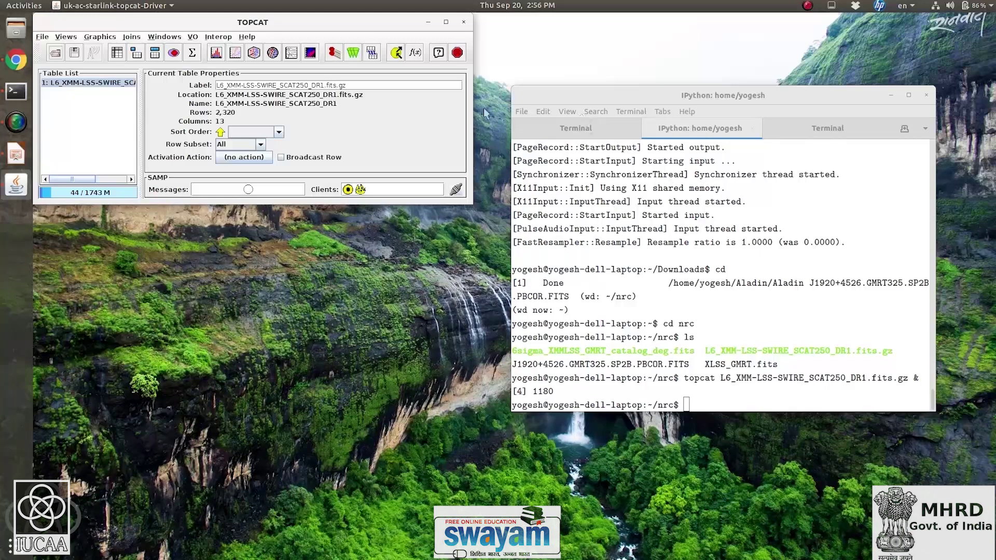
double_click(103, 84)
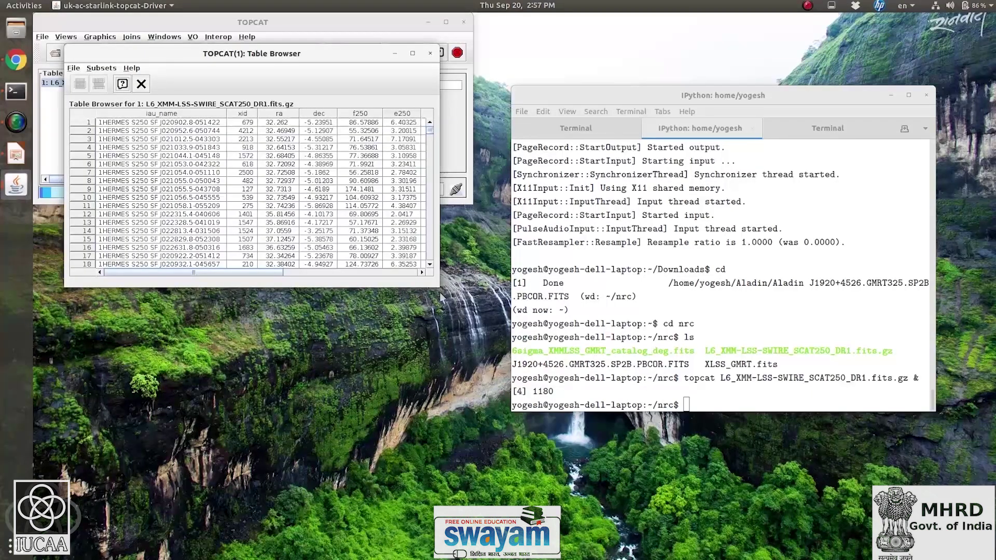
left_click_drag(440, 297, 892, 491)
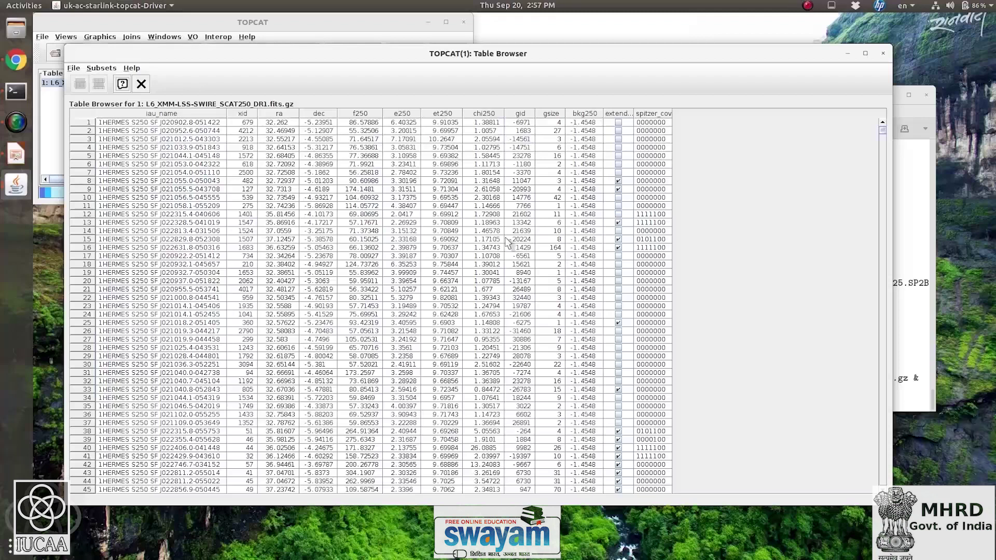
left_click(141, 84)
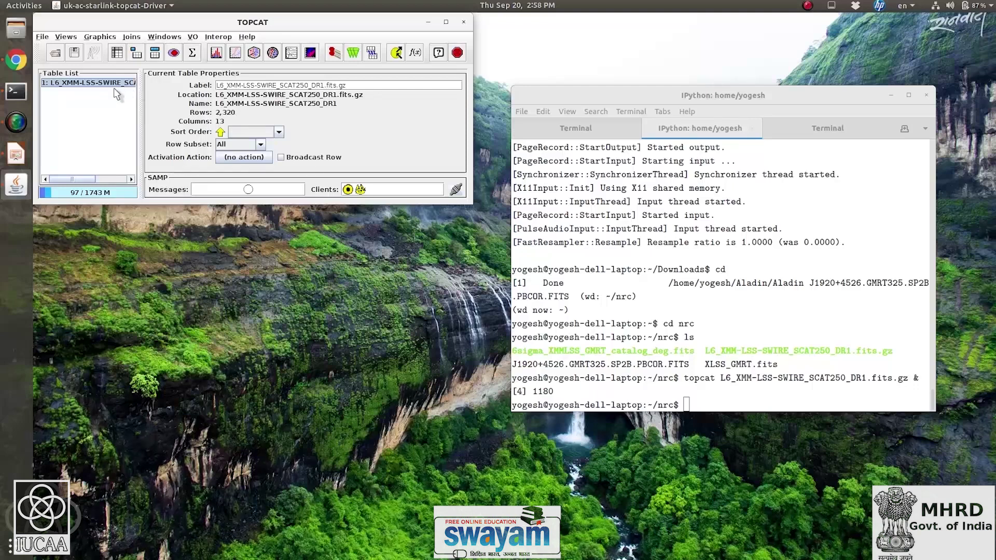
left_click(234, 53)
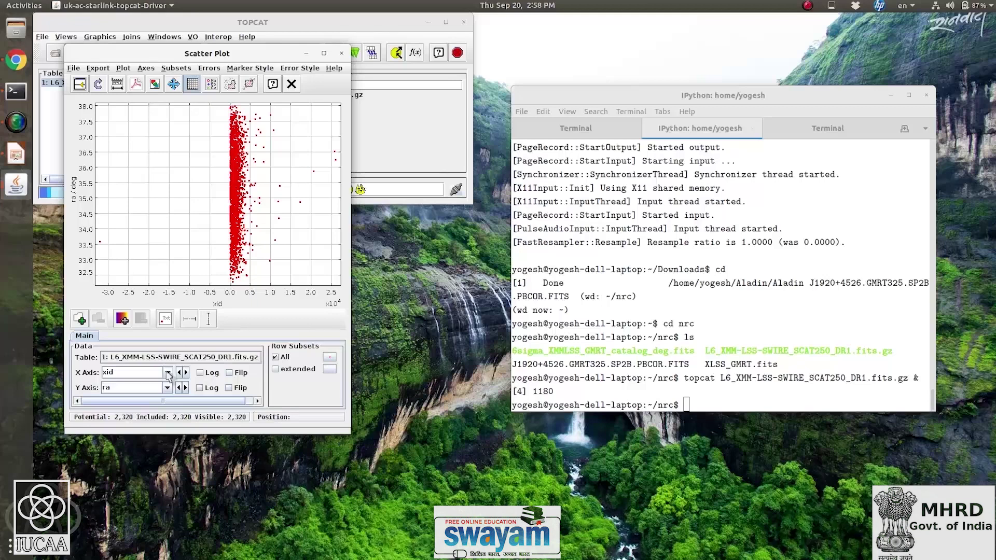
left_click(168, 373)
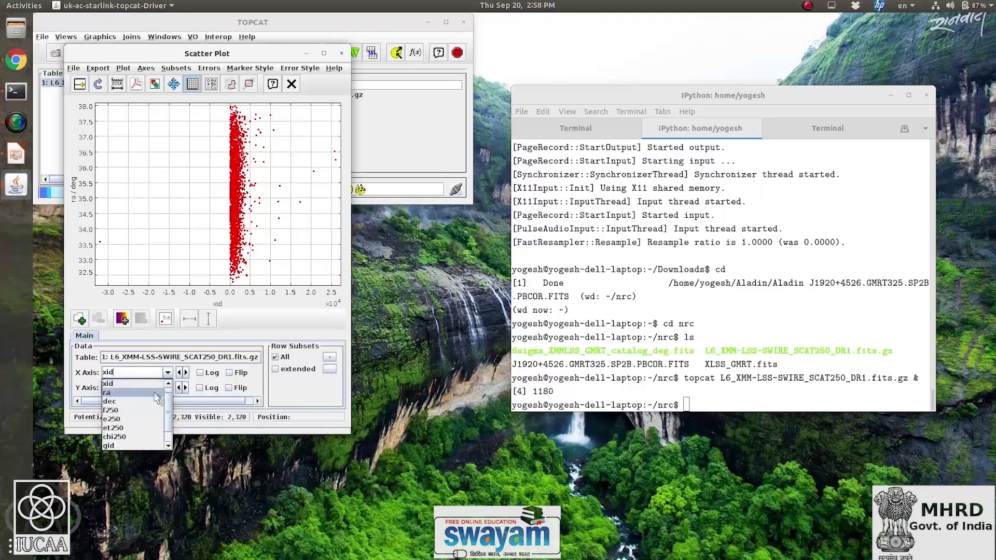
left_click(158, 394)
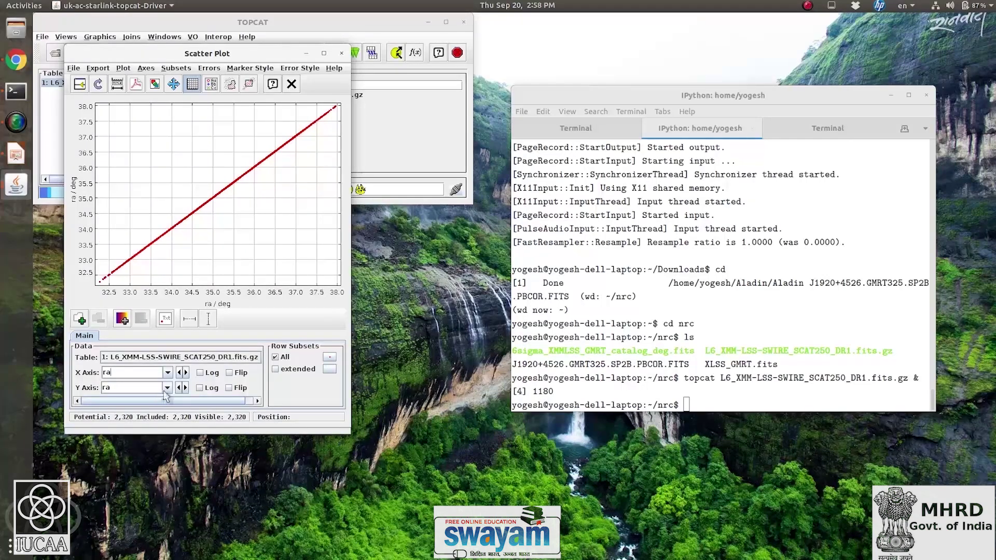
left_click(166, 389)
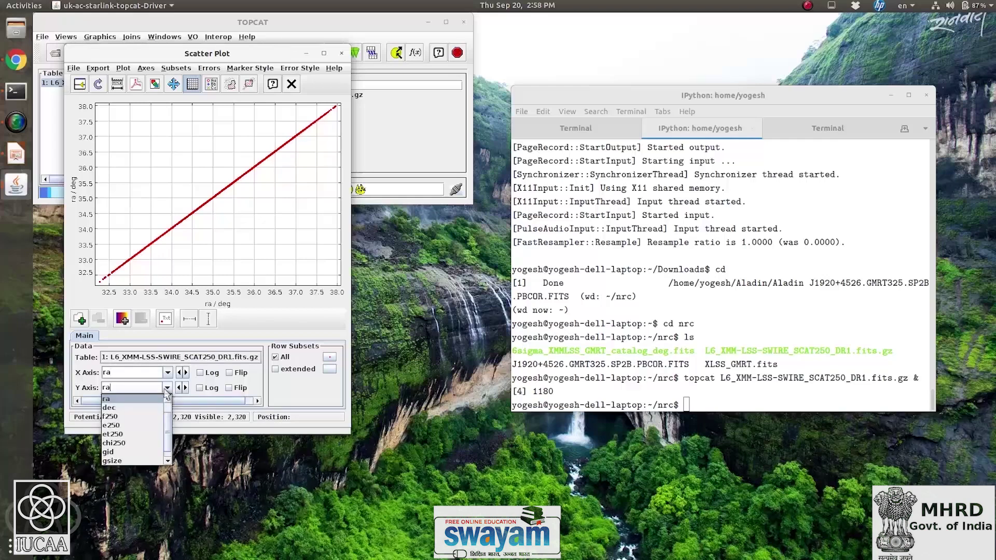
left_click(142, 409)
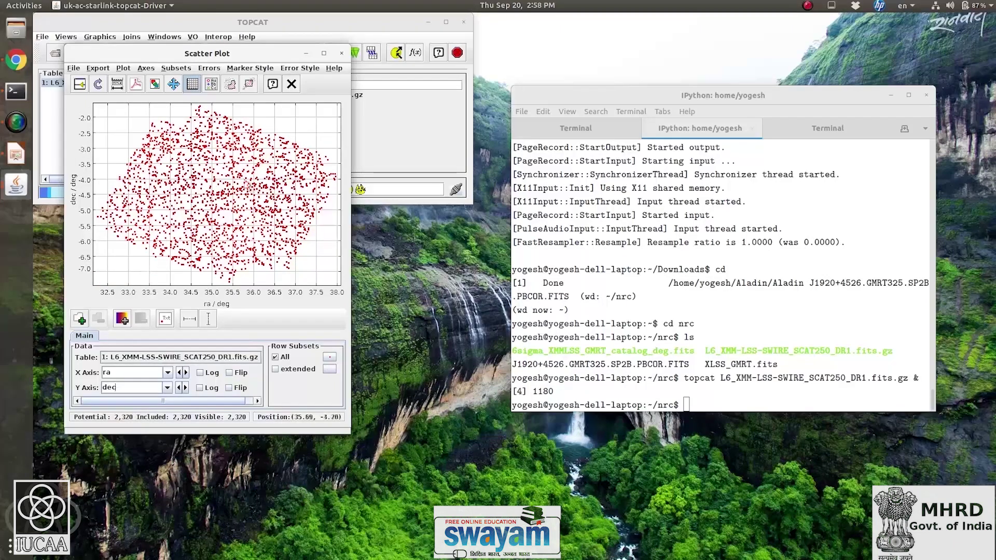
left_click(324, 53)
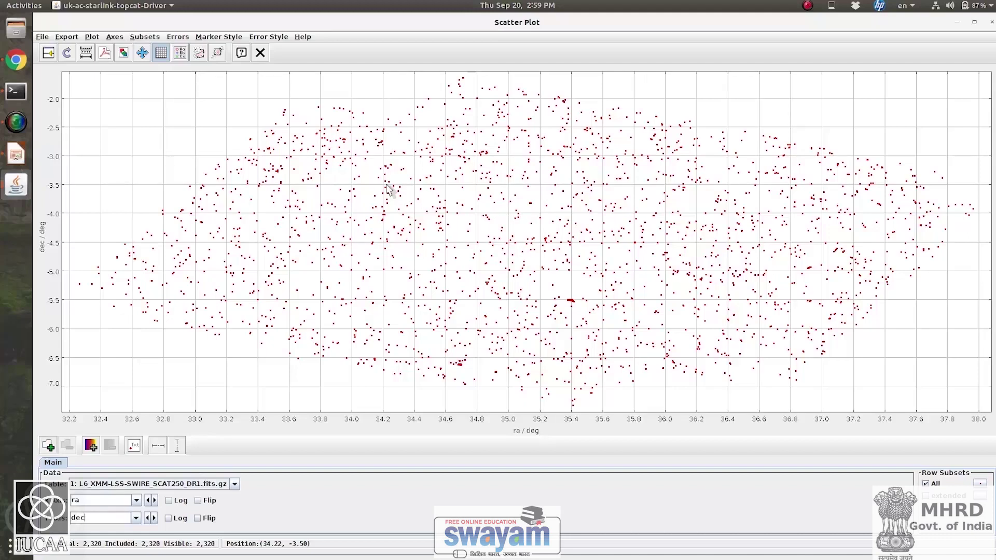
left_click(265, 53)
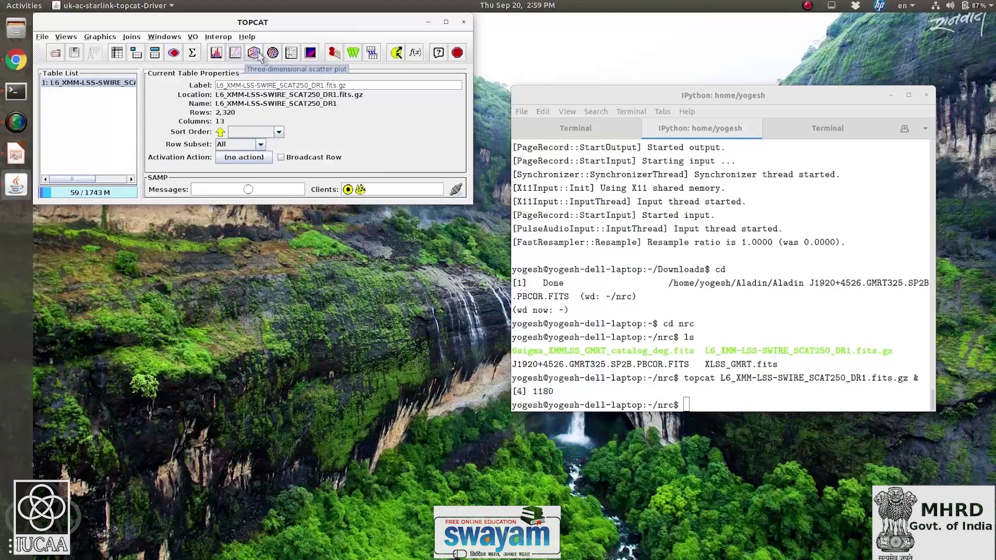
left_click(217, 55)
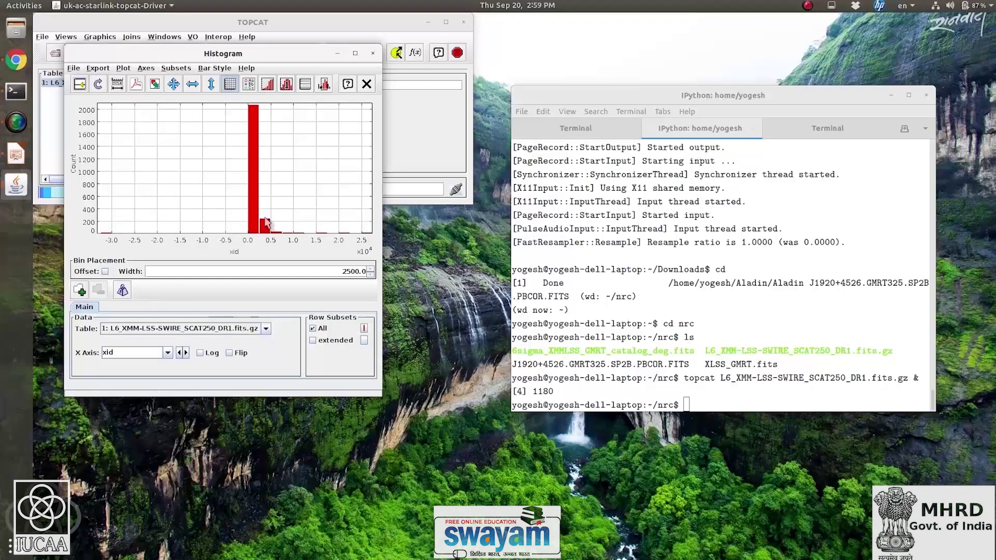
left_click(168, 353)
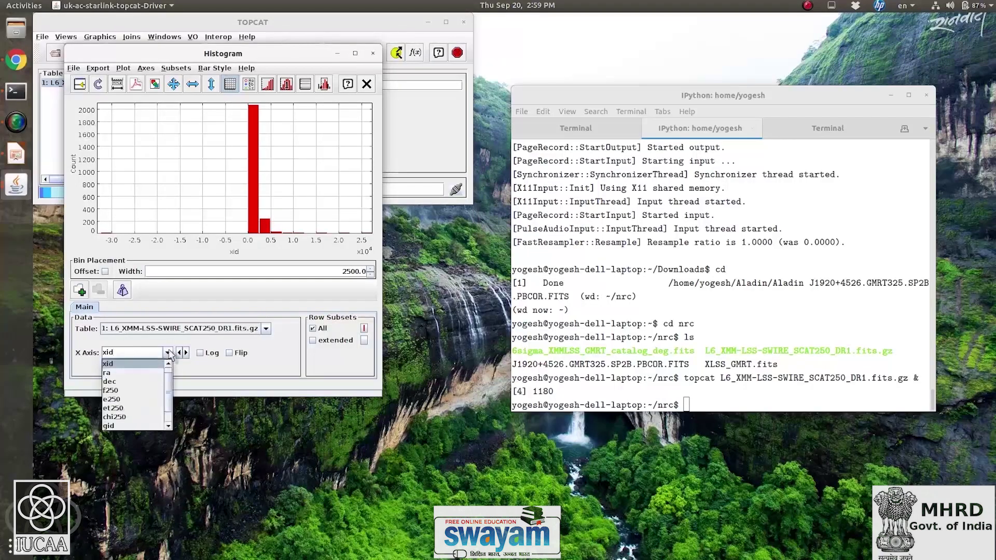
left_click(146, 391)
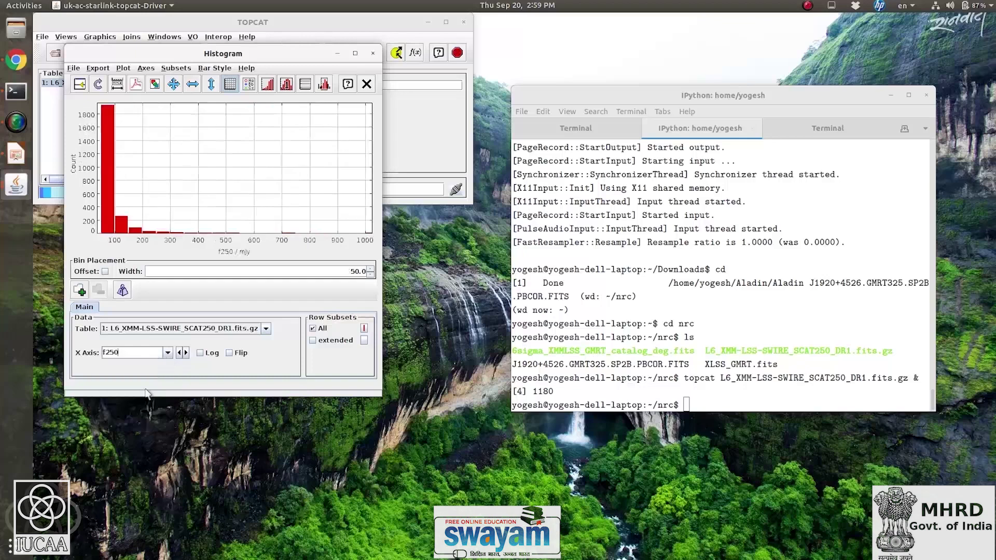
left_click(355, 54)
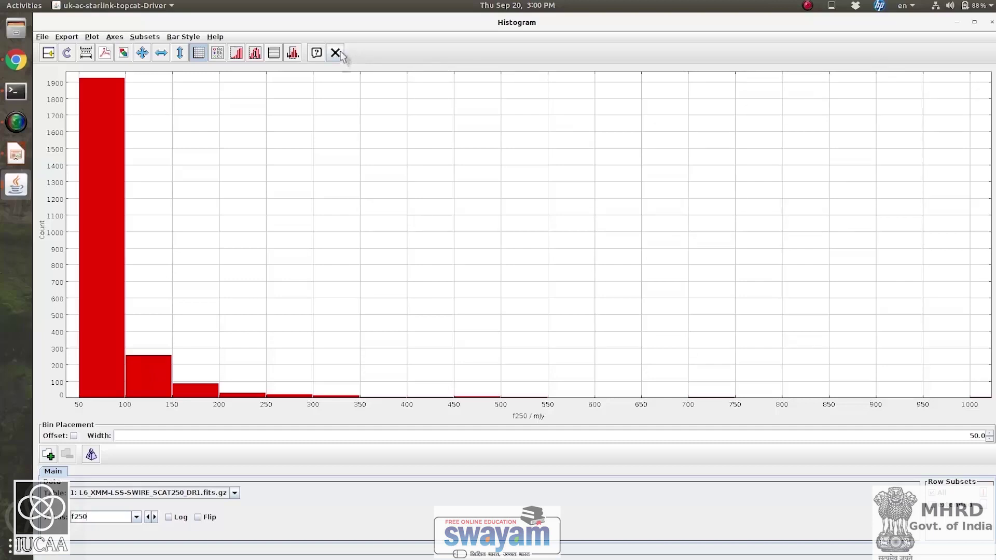
left_click(340, 53)
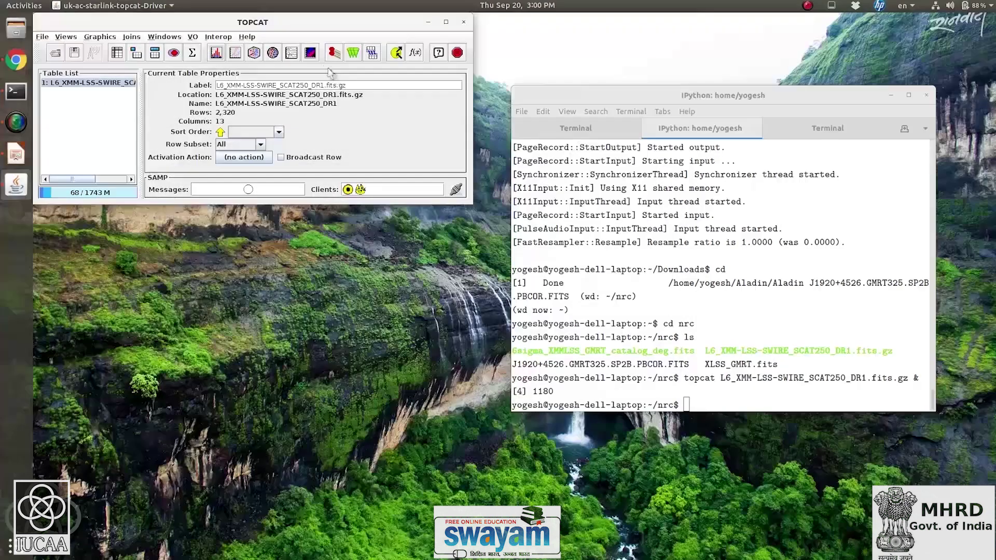
left_click(291, 53)
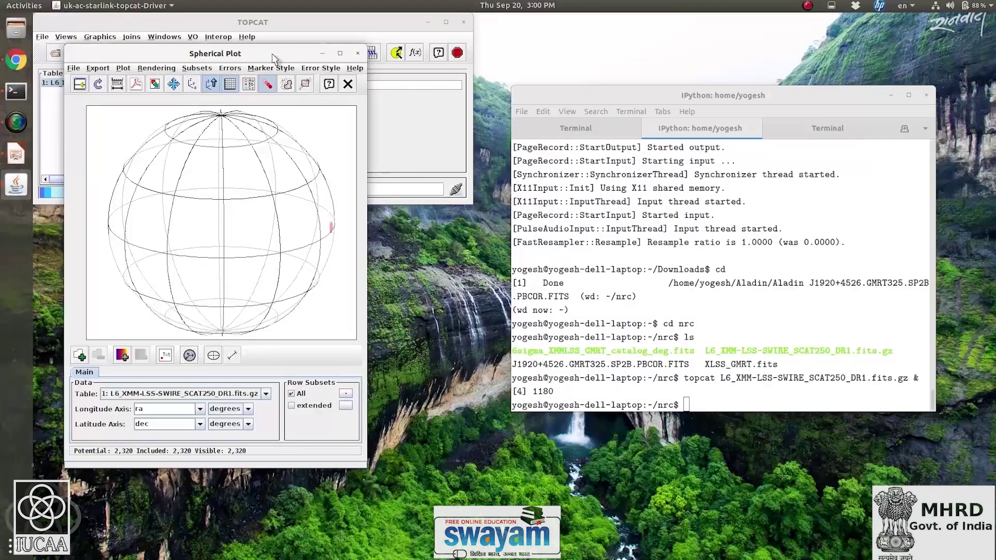
left_click(356, 54)
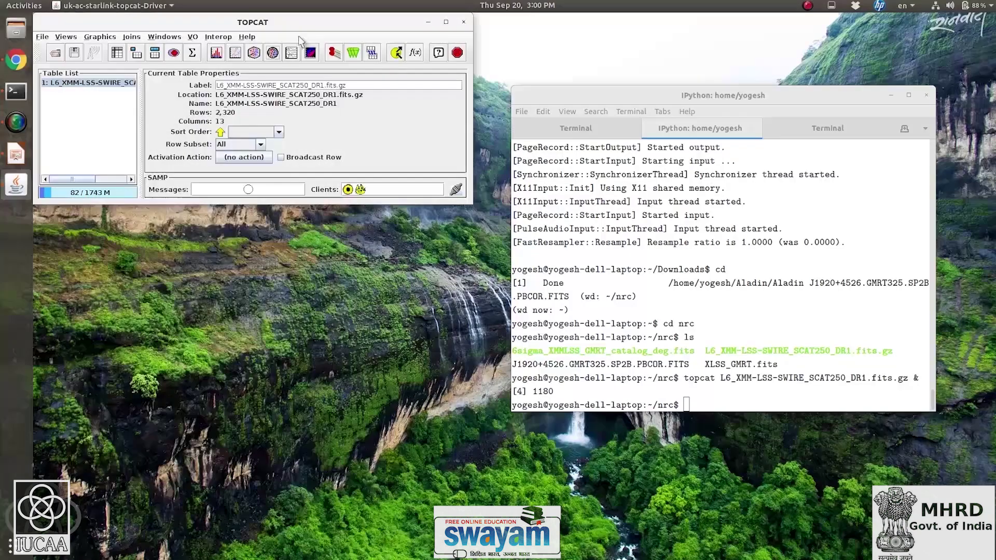
left_click(258, 55)
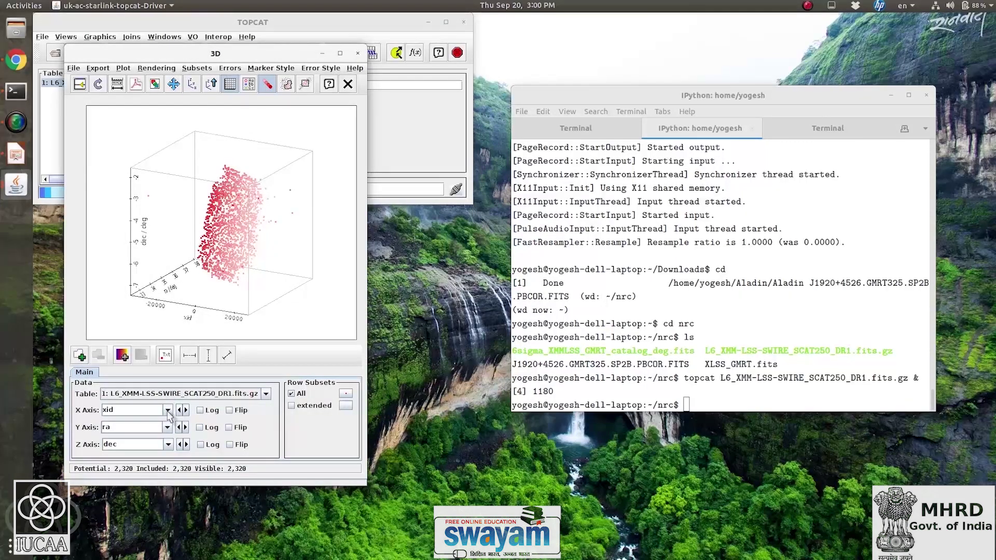
left_click(168, 410)
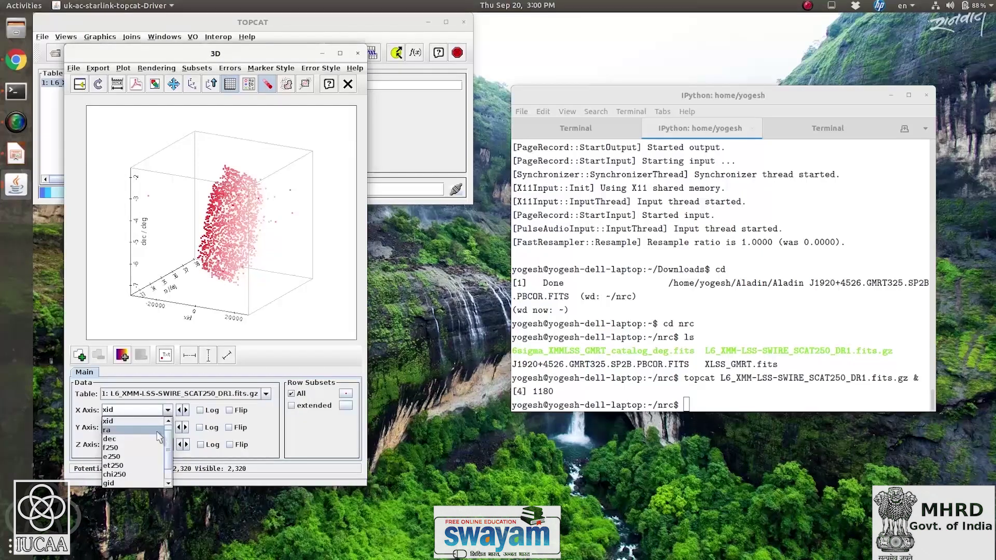
left_click(161, 430)
left_click(167, 428)
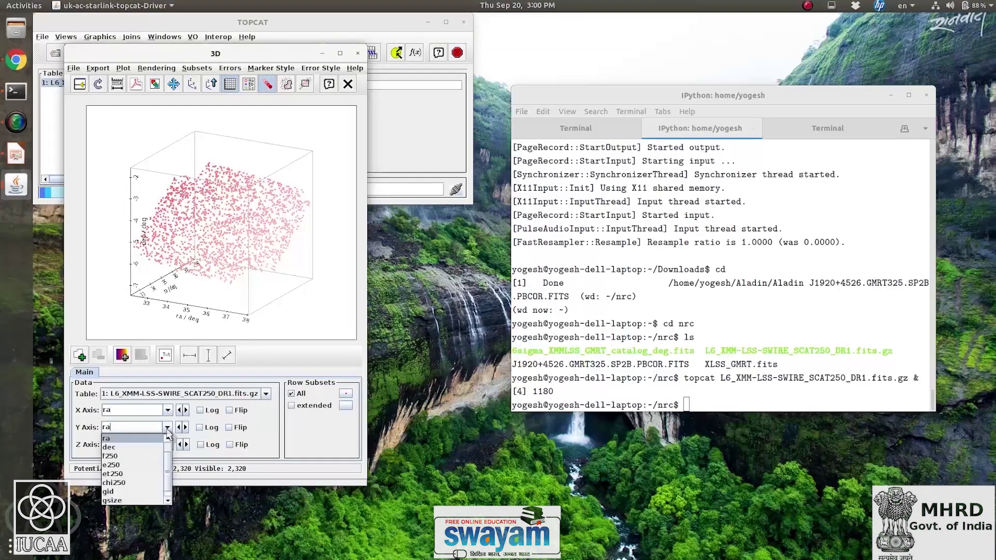
left_click(159, 453)
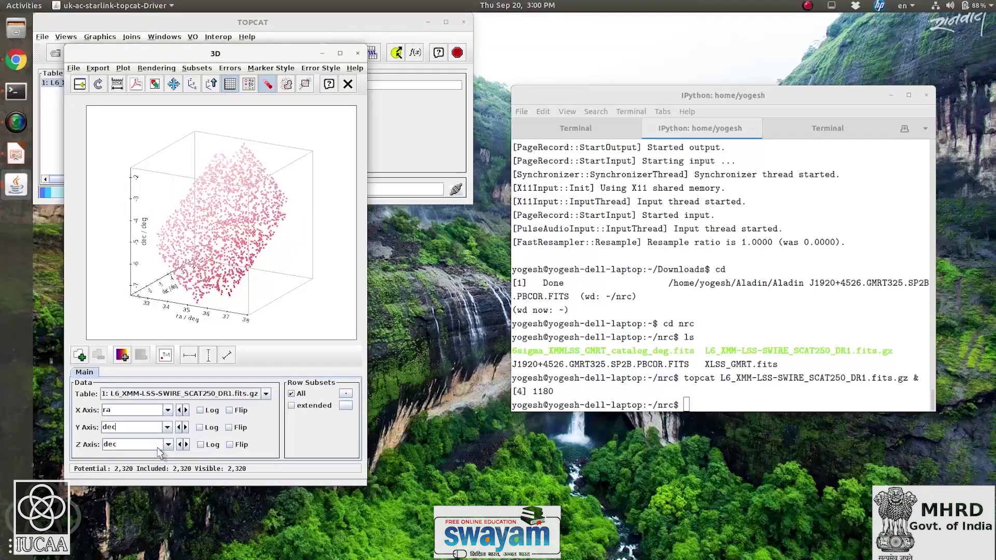
left_click(168, 445)
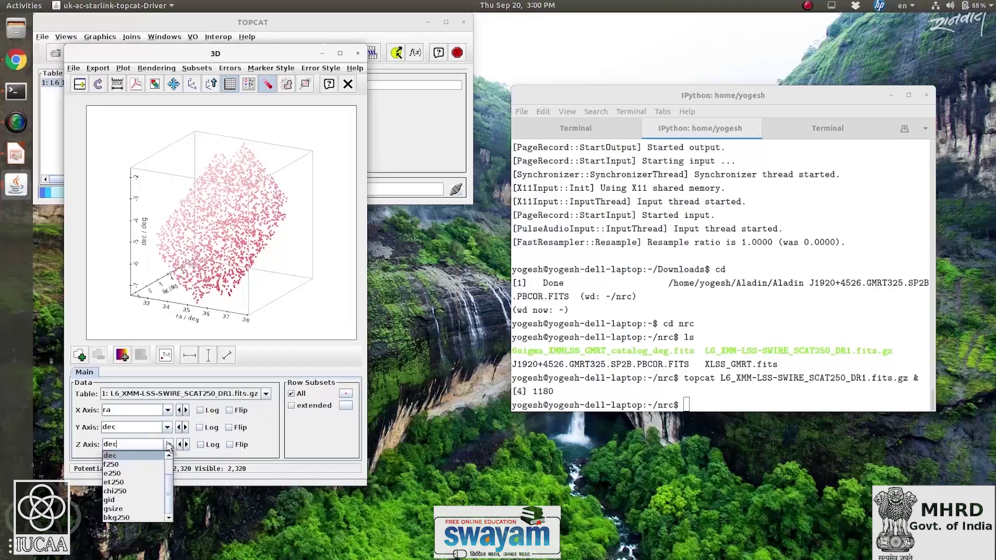
left_click(143, 466)
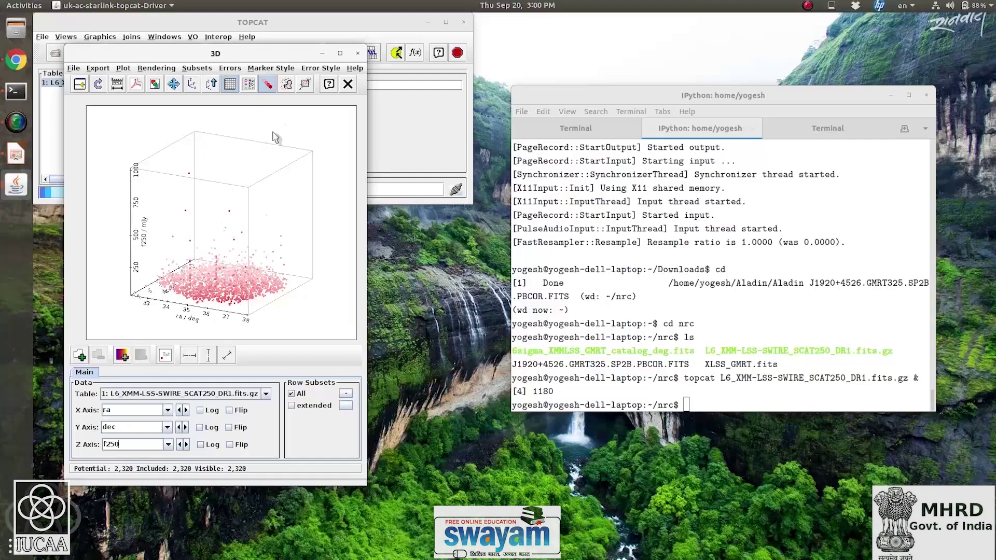
left_click(340, 53)
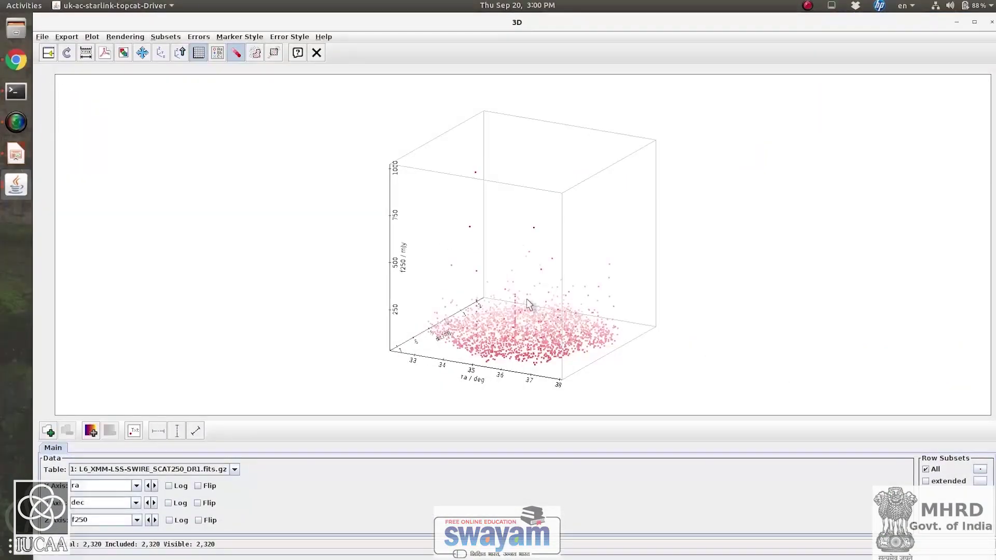
left_click_drag(529, 304, 329, 222)
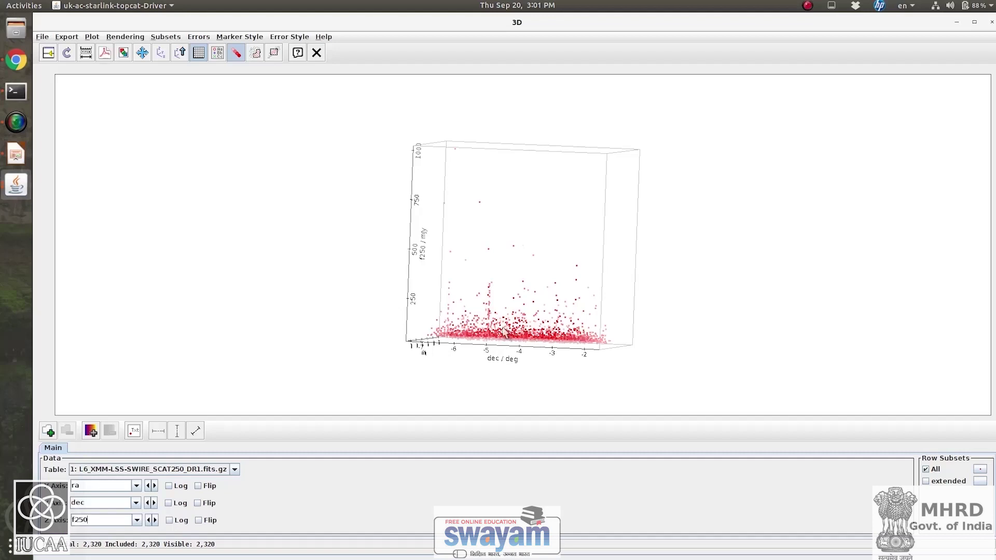
left_click_drag(504, 332, 344, 193)
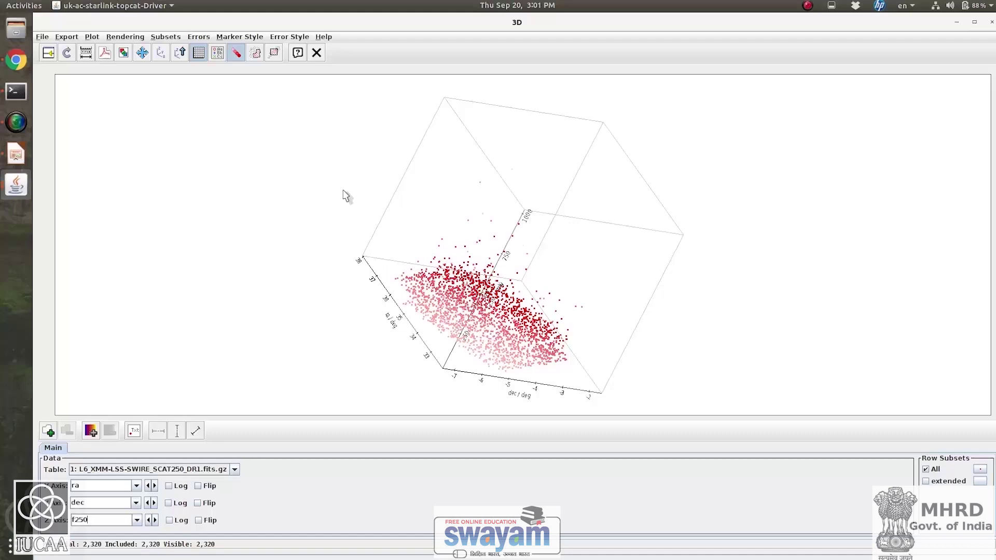
left_click(317, 53)
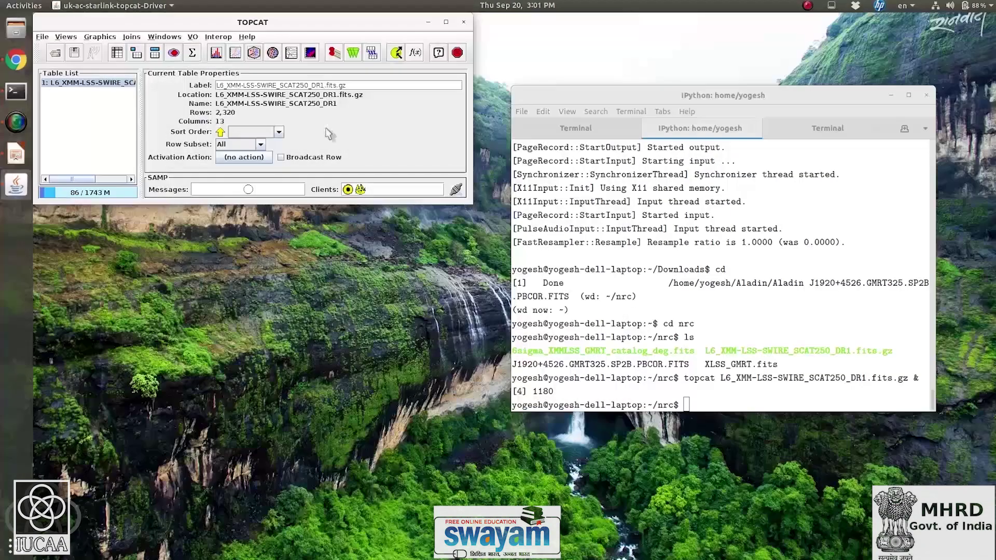
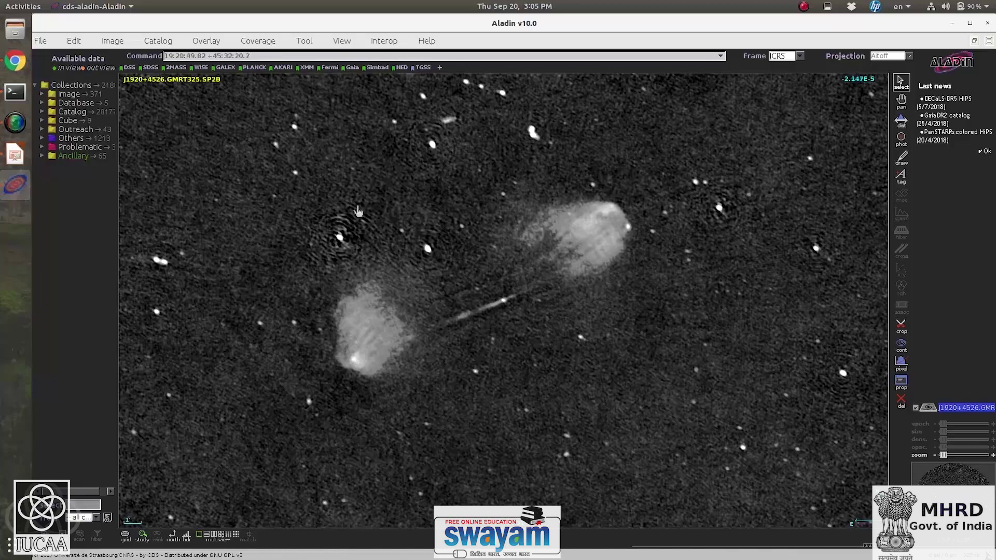
- Adjust the GMRT radio image's contrast and open the Image menu
left_click_drag(358, 212, 154, 192)
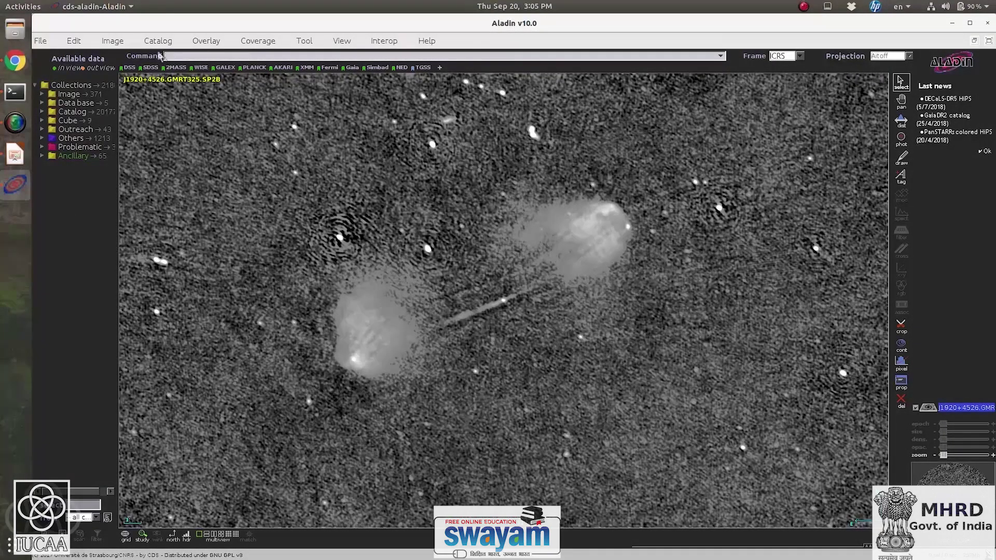
left_click(113, 42)
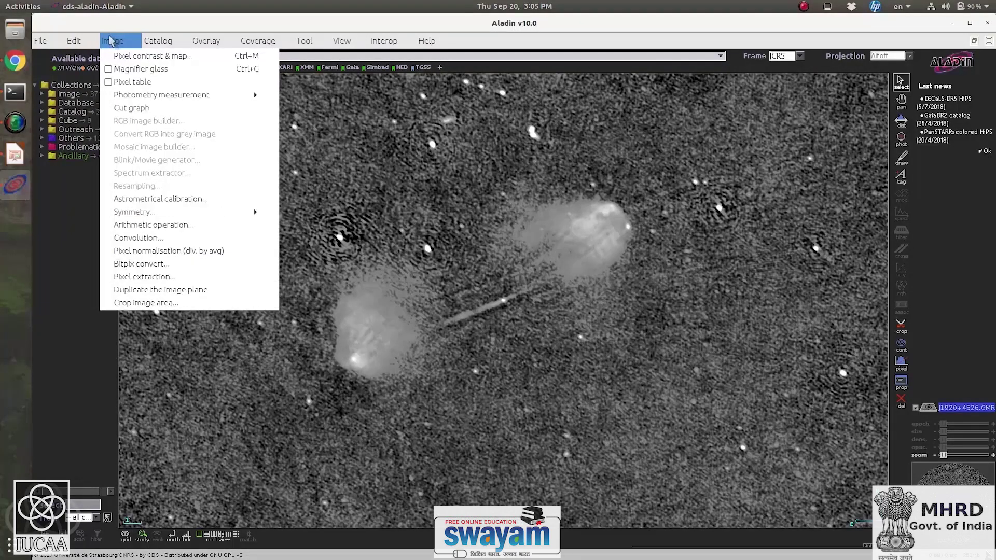
- Apply the rainbow colour map to the radio image and tune contrast for an orange-red background
left_click(136, 56)
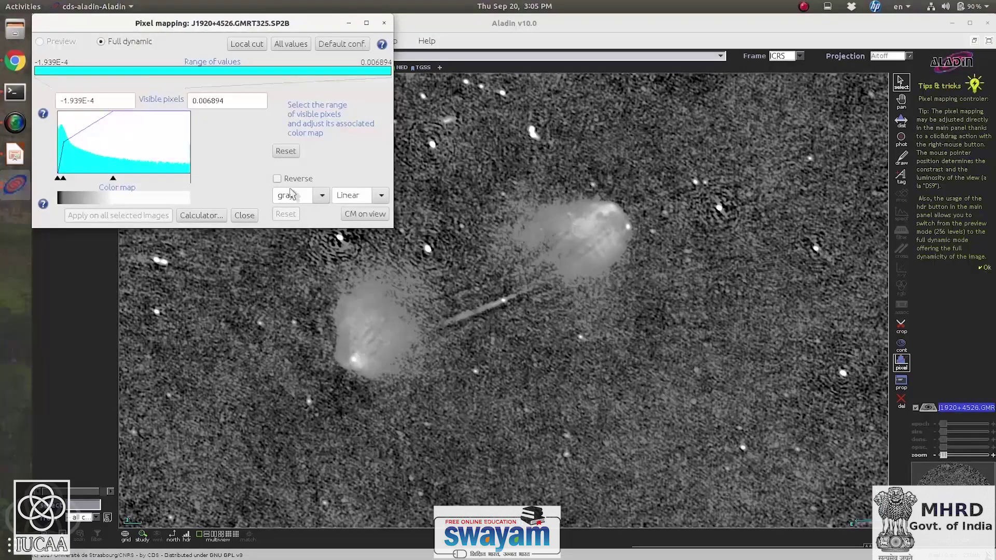
left_click(322, 195)
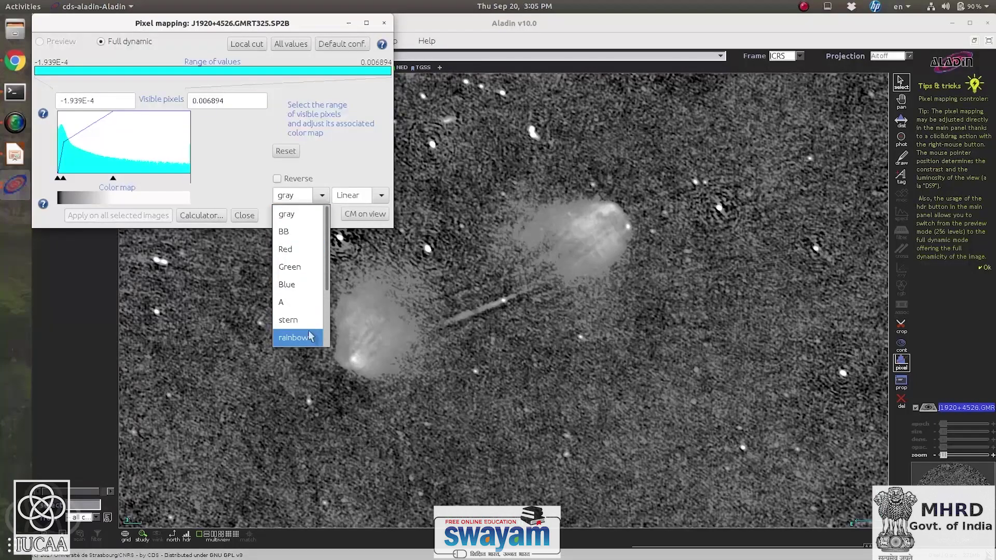
left_click(294, 337)
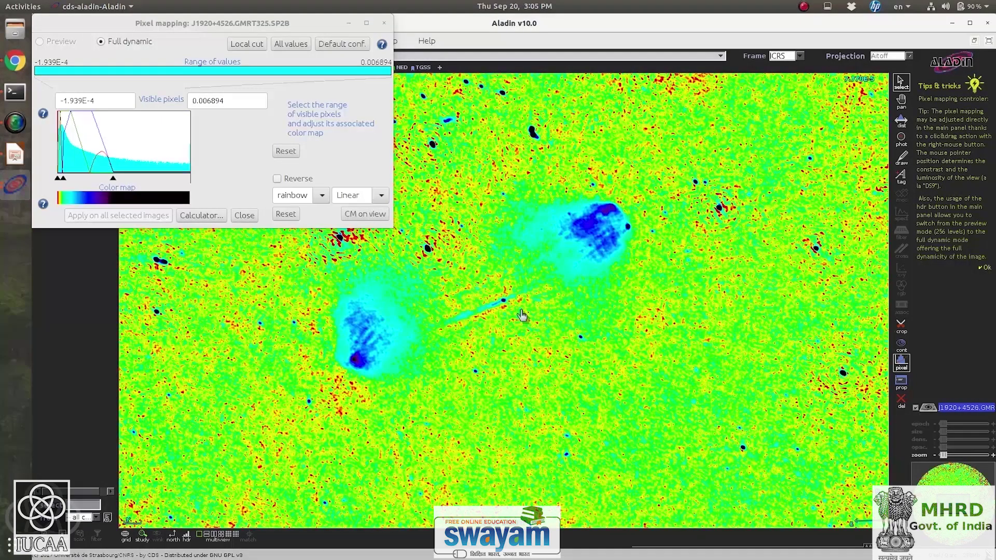
left_click_drag(563, 298, 226, 191)
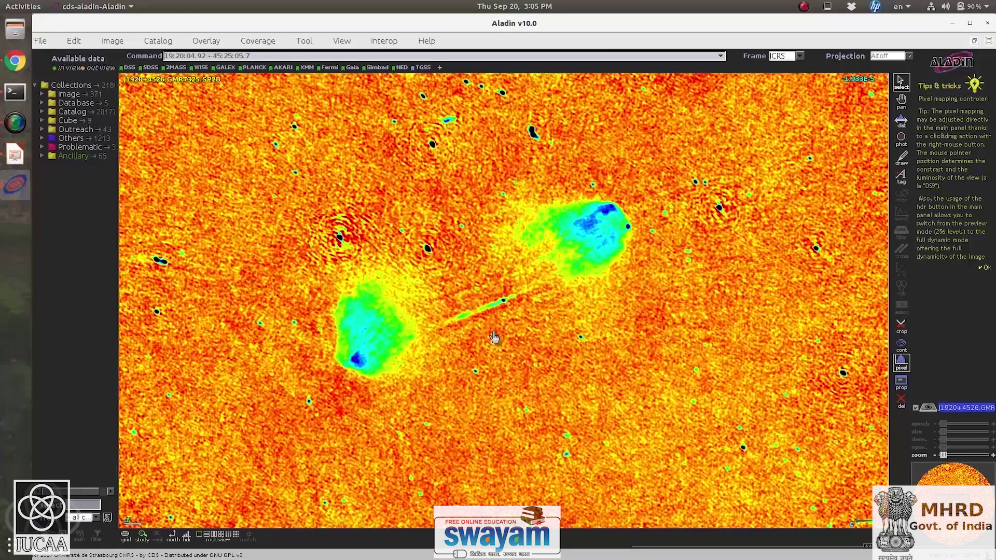
- Zoom and centre on the lobes, then draw a 3.443' distance line along the jet
scroll(494, 337, "up", 5)
scroll(494, 338, "down", 4)
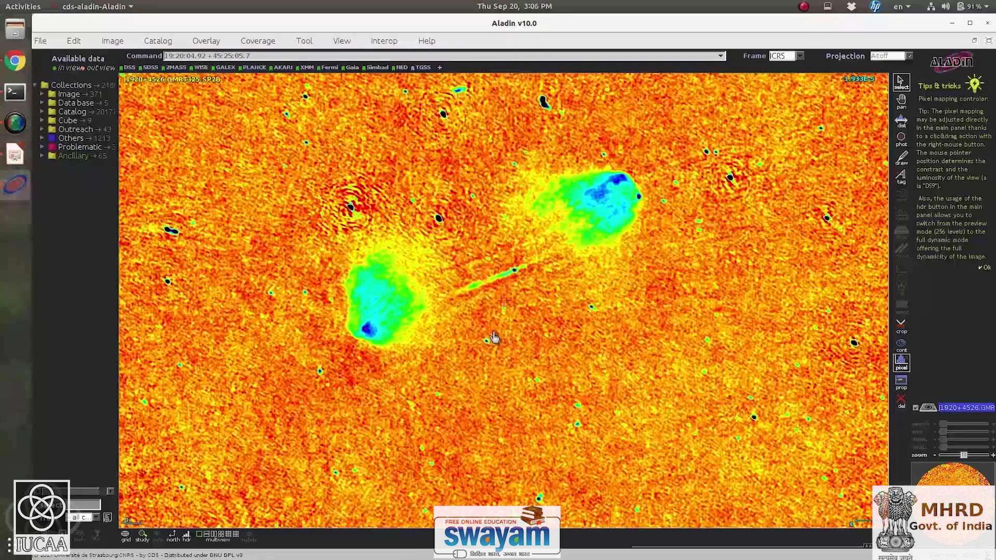
scroll(494, 337, "up", 1)
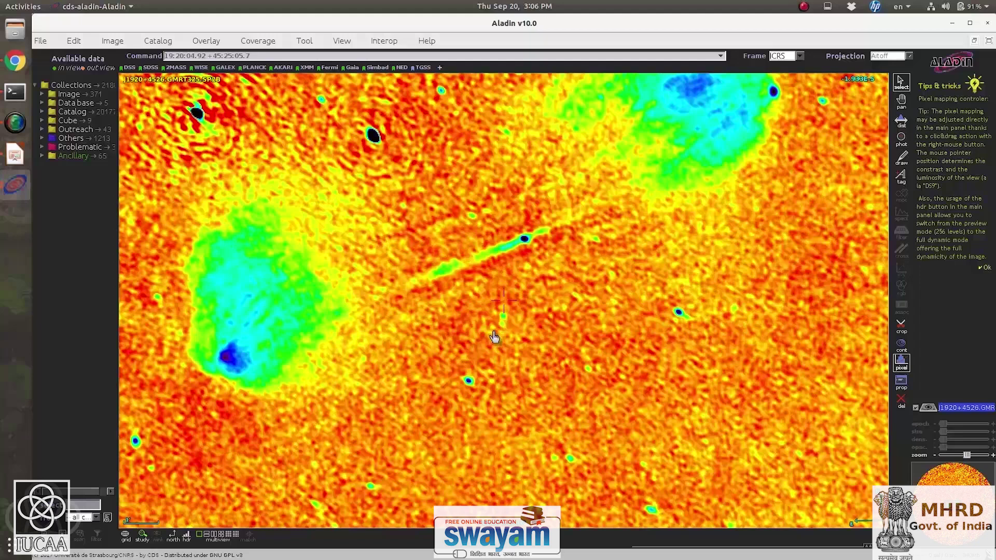
left_click_drag(530, 258, 517, 323)
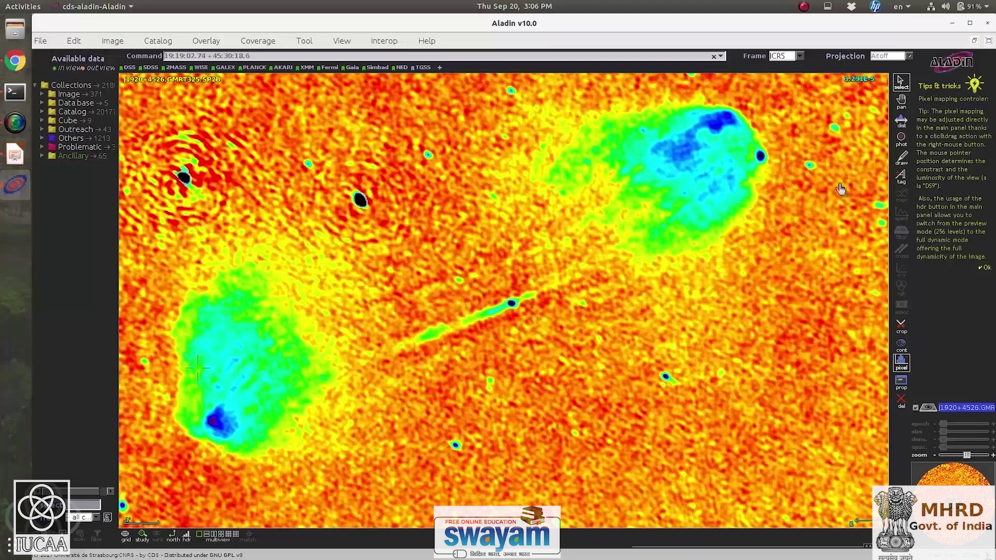
left_click(904, 124)
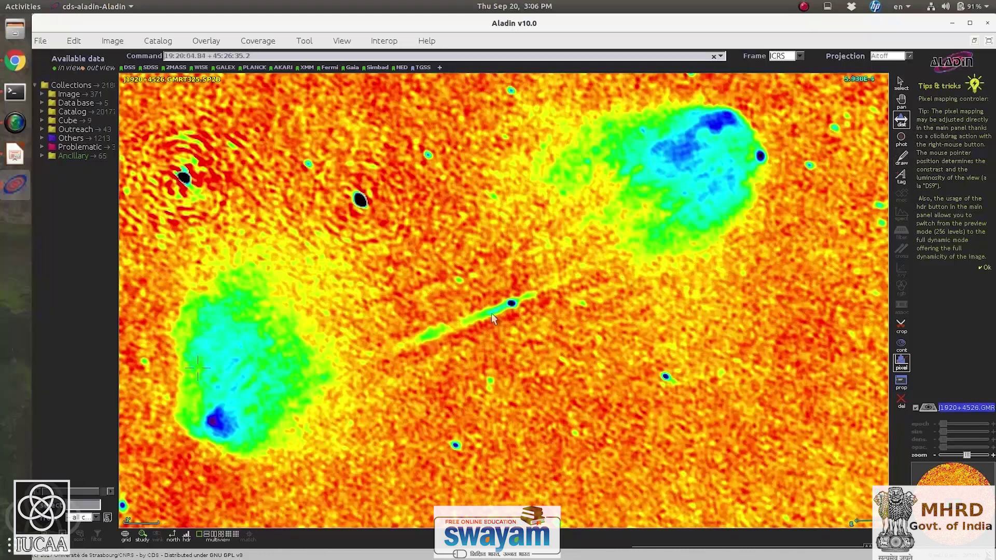
mouse_move(511, 304)
left_mouse_down()
mouse_move(395, 332)
mouse_move(274, 382)
mouse_move(213, 421)
left_mouse_up()
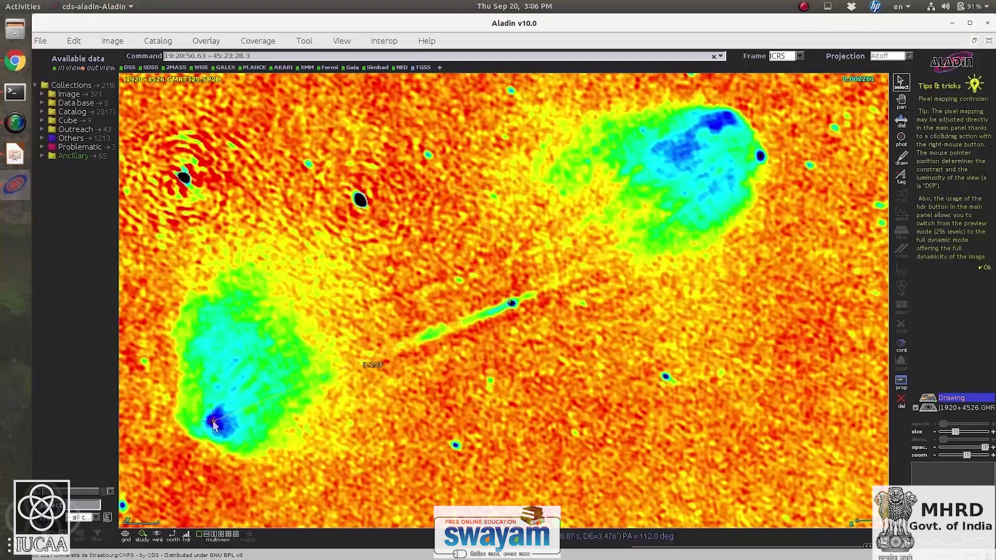
right_click(343, 373)
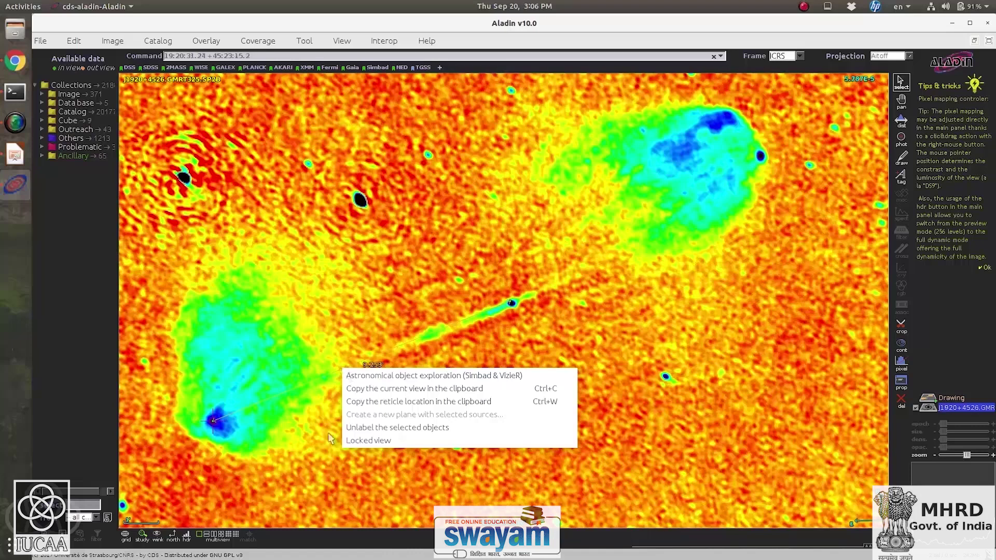
left_click(316, 453)
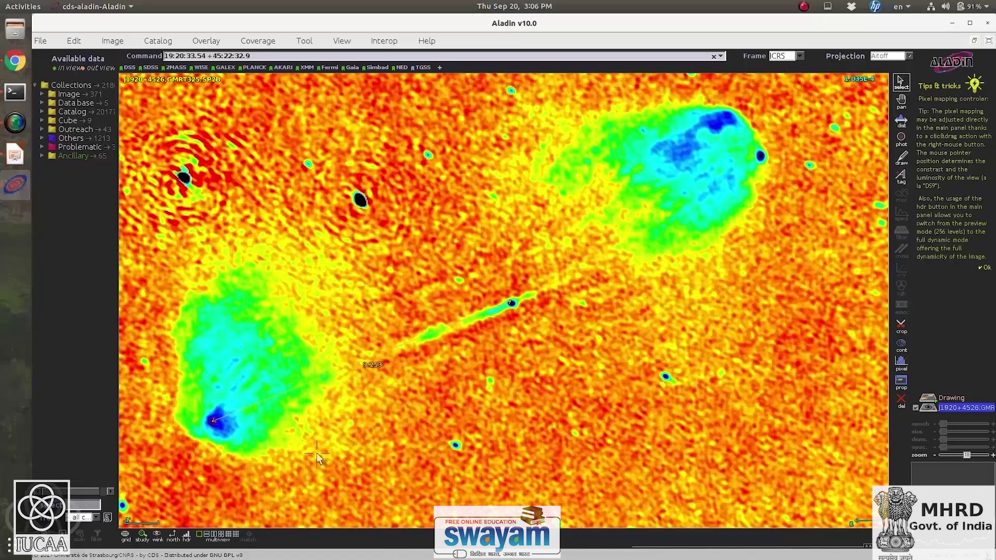
left_click(382, 379)
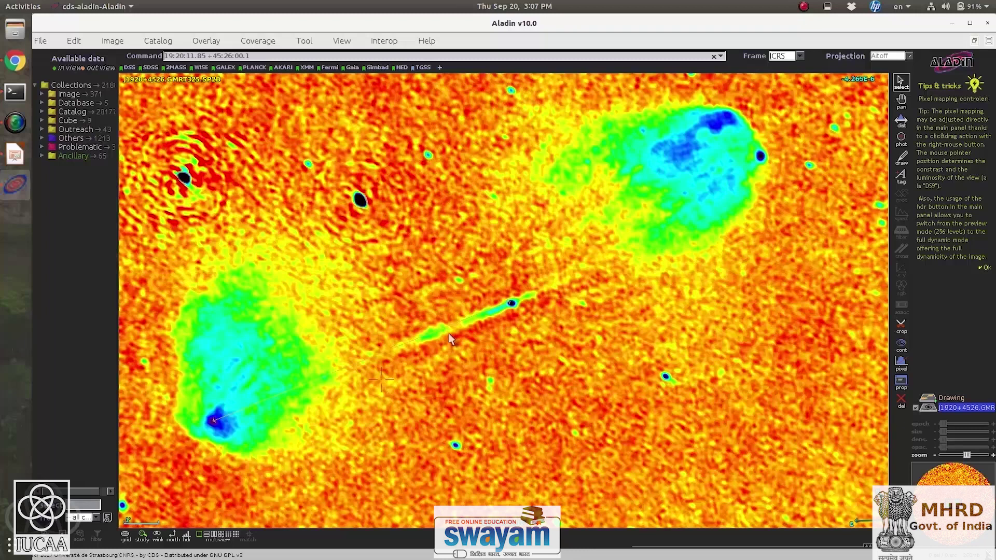
- Split into two views, filter collections with 'agsarrs', and load the Pan-STARRS DR1 catalog cone search
left_click(214, 537)
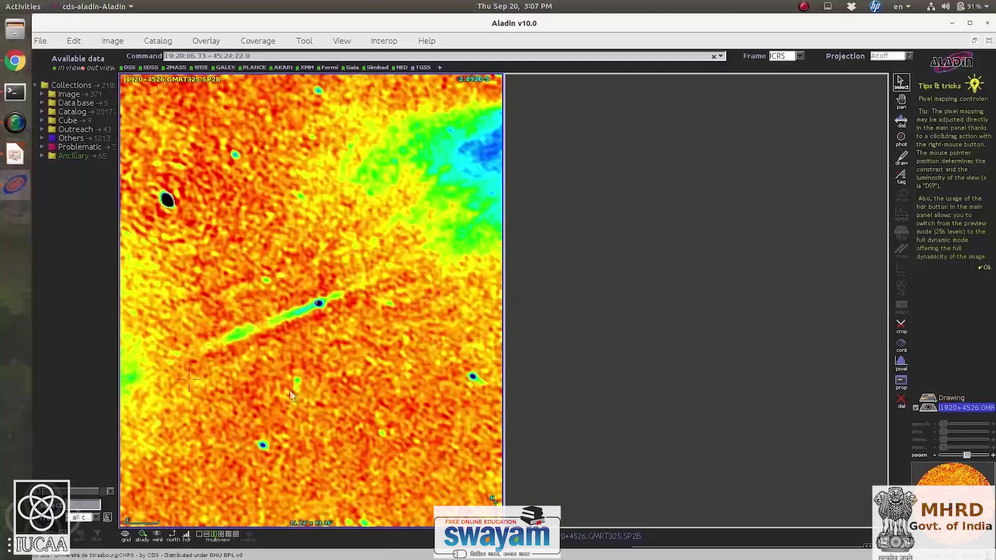
scroll(291, 395, "down", 1)
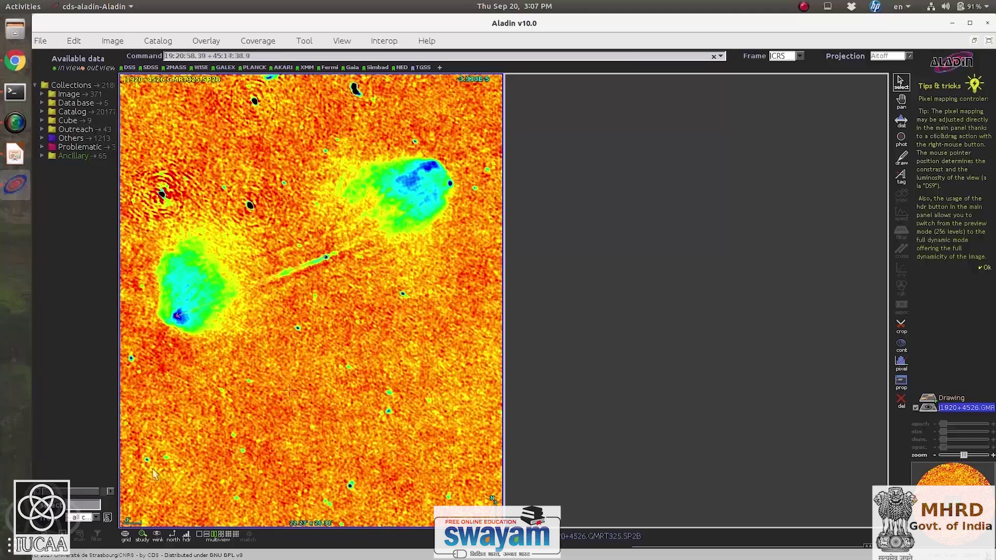
left_click(75, 502)
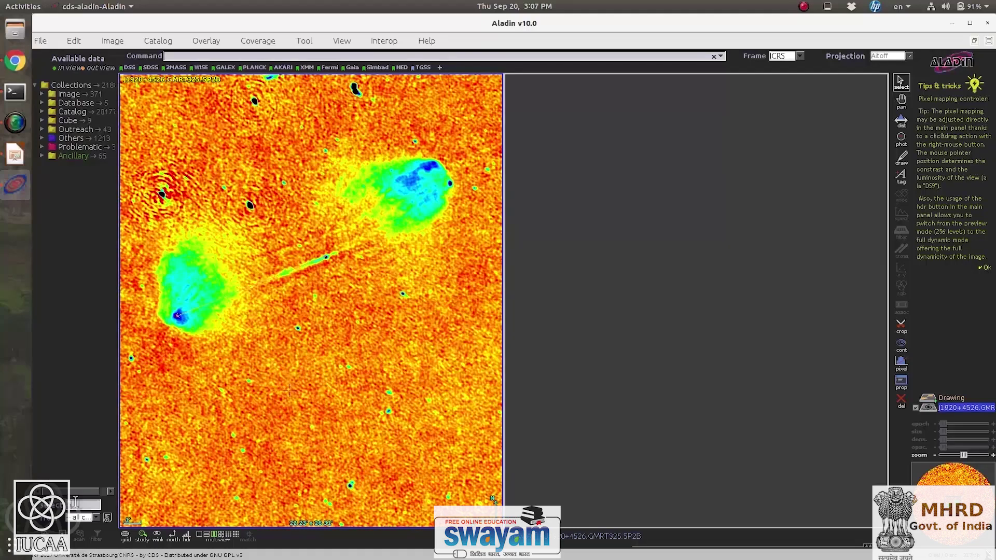
type("ags")
type("arrs")
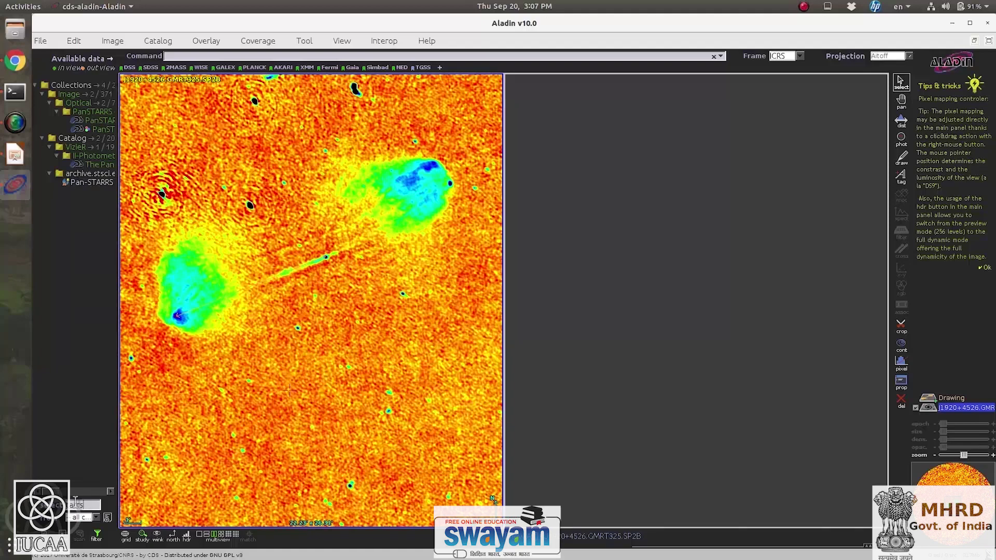
left_click(95, 185)
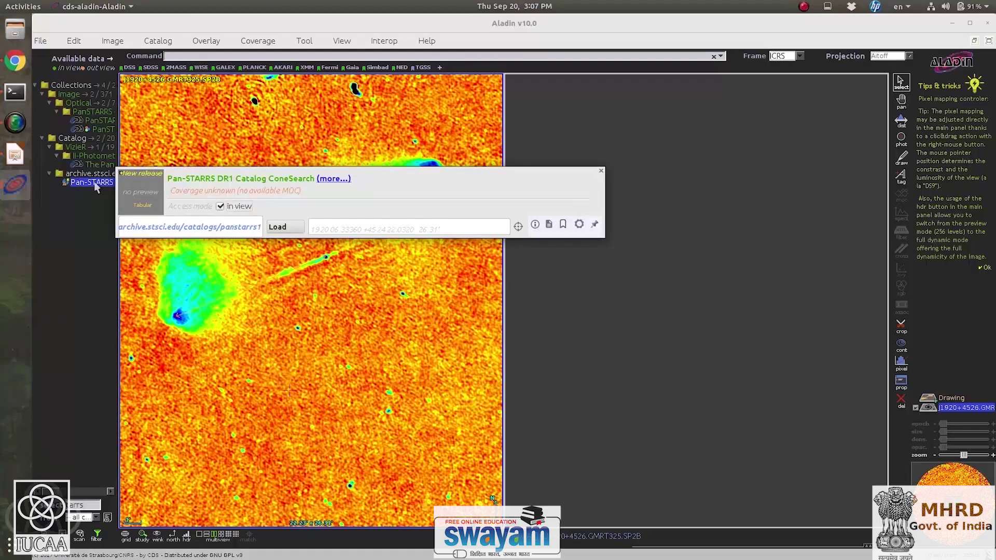
left_click(294, 226)
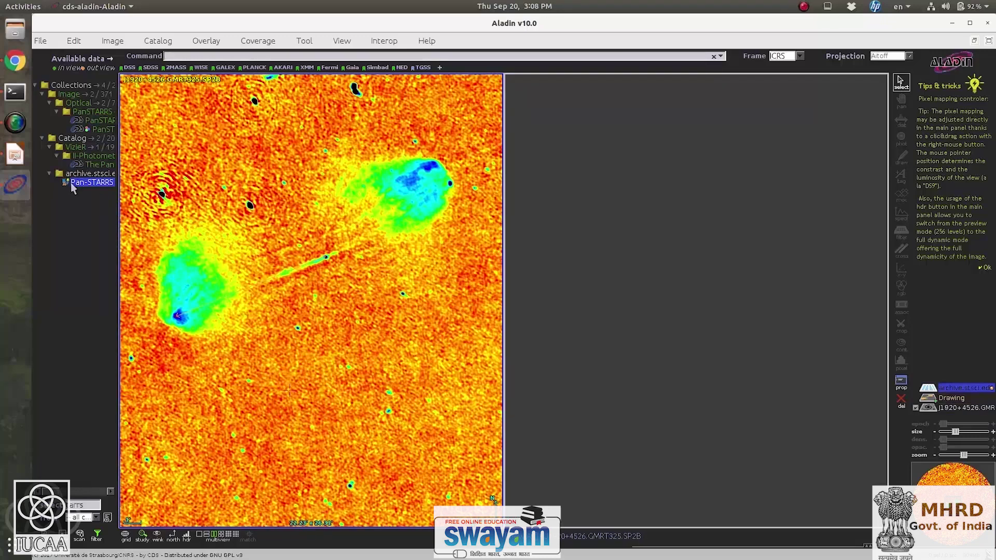
- Load PanSTARRS DR1 colour into the right view and match both views to the same sky area
left_click(97, 129)
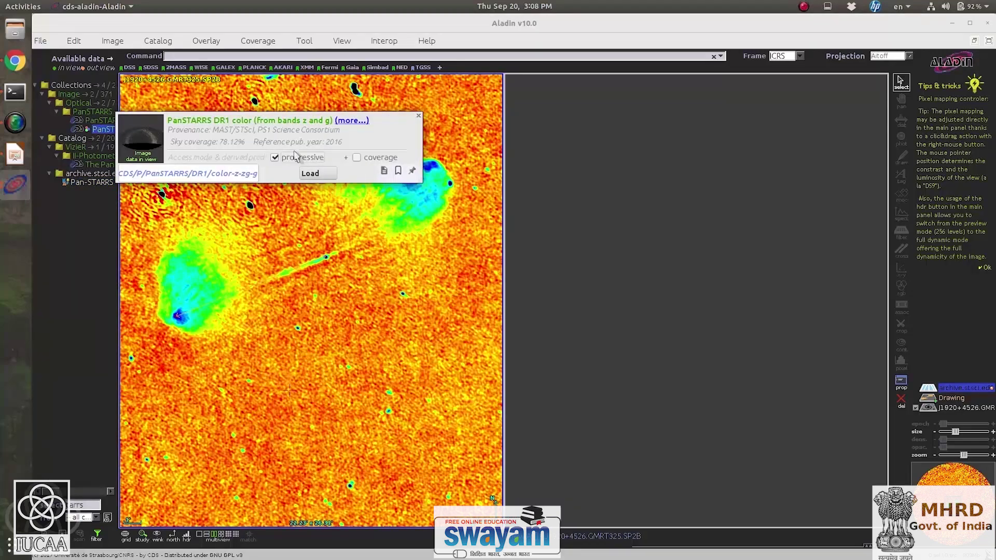
left_click(314, 172)
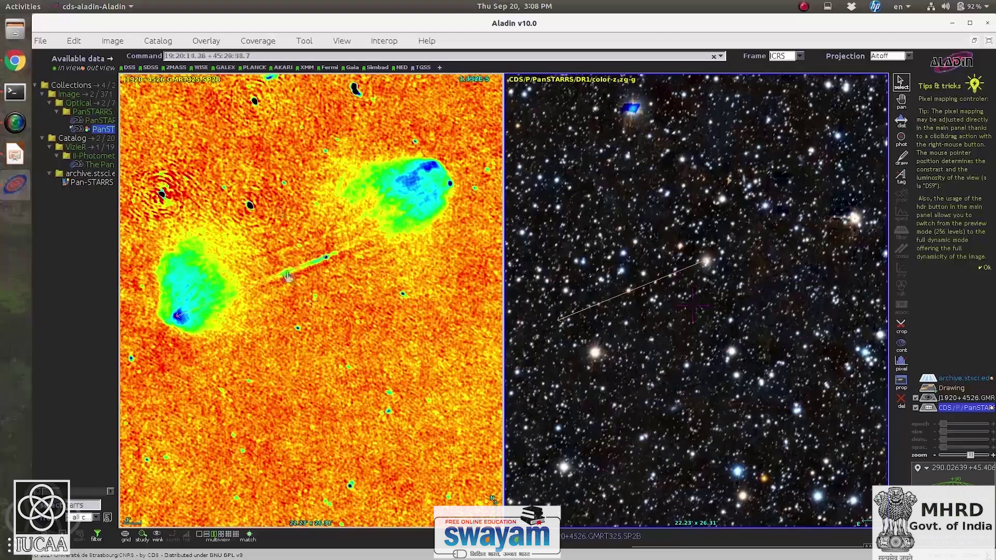
left_click(250, 538)
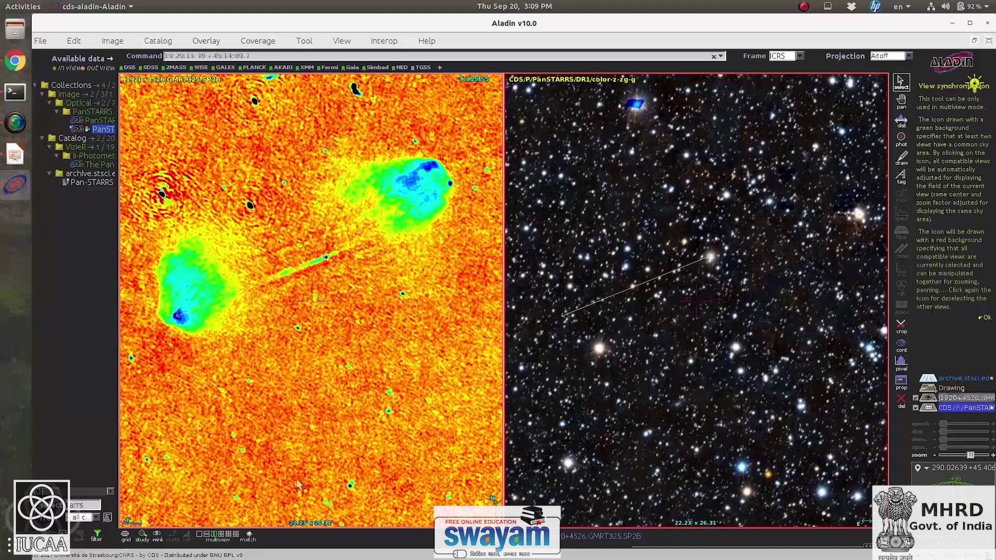
- Place the reticle on the bright optical galaxy Z 256-16 at the line's end, matching the radio hotspot
left_click(711, 264)
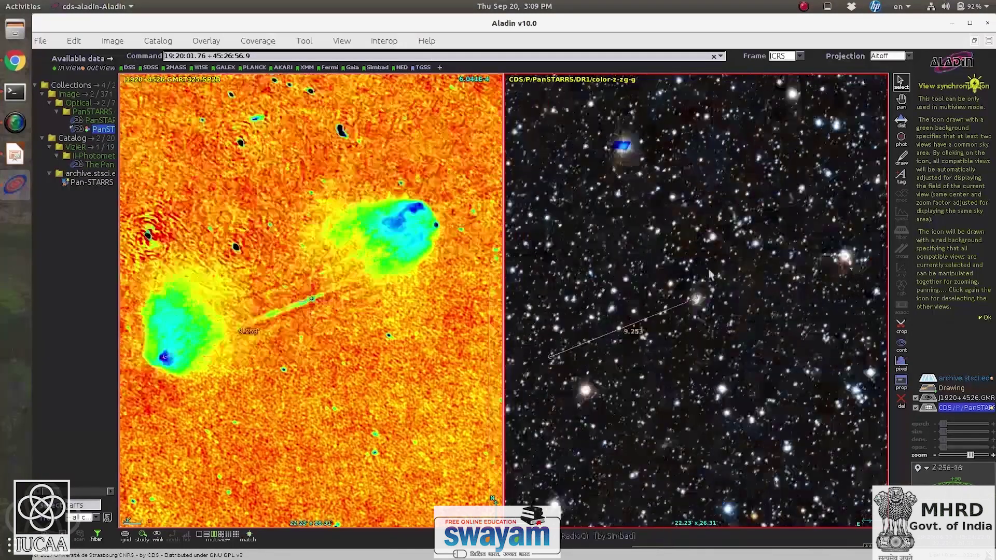
scroll(708, 285, "up", 2)
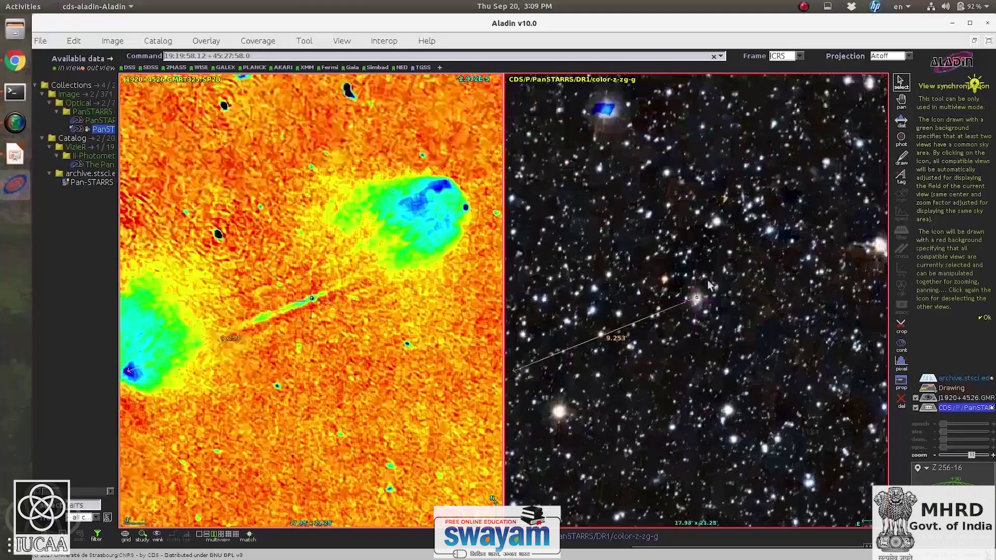
scroll(709, 284, "up", 1)
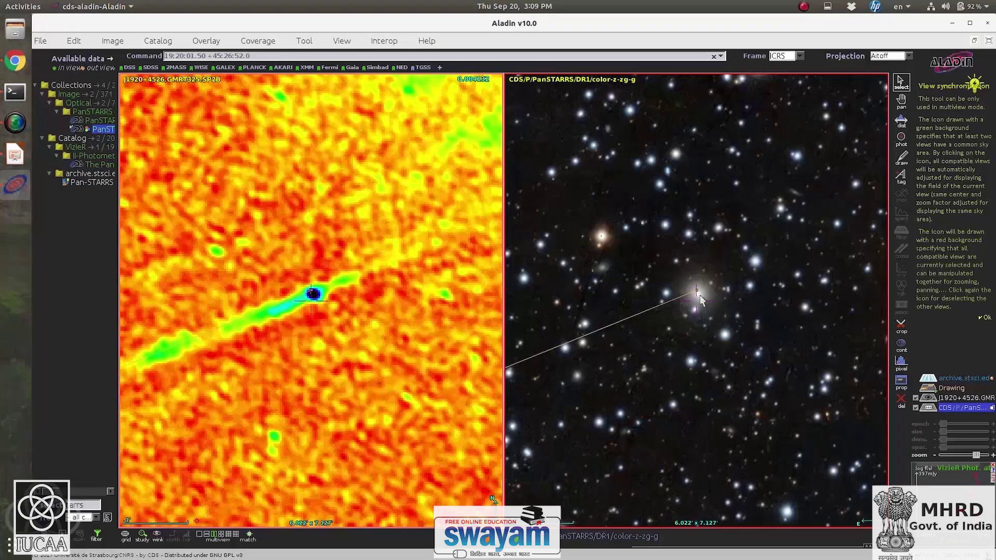
left_click(697, 299)
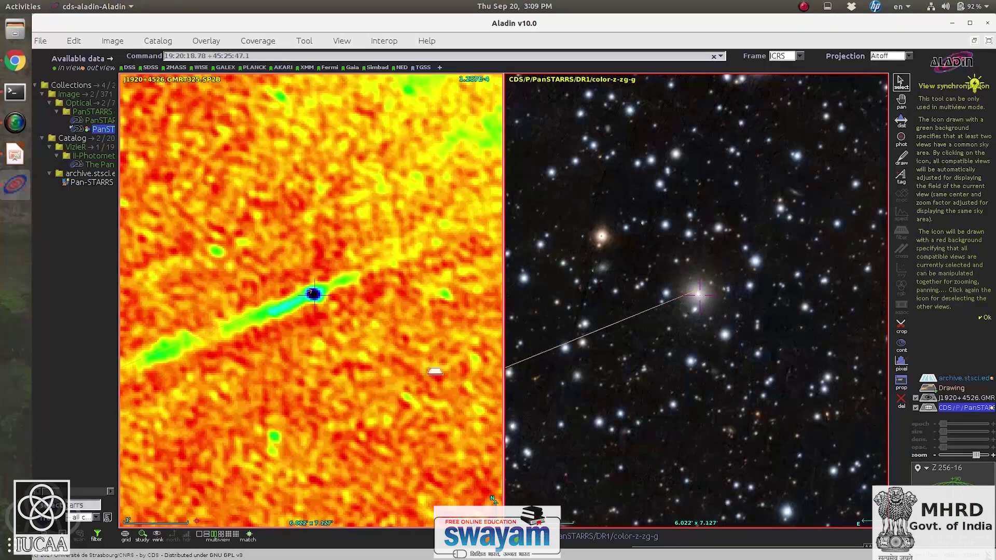
left_click(315, 295)
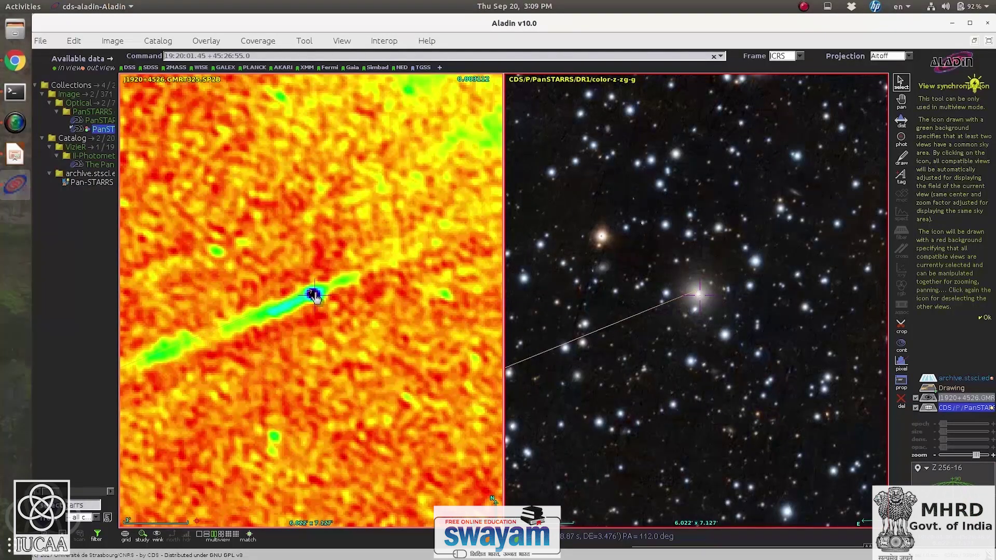
left_click(696, 292)
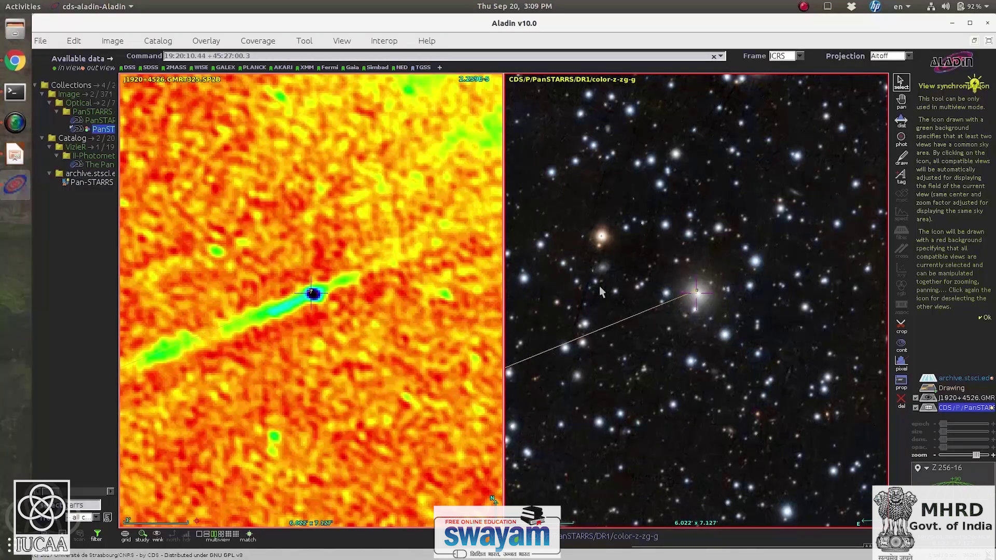
scroll(601, 292, "down", 2)
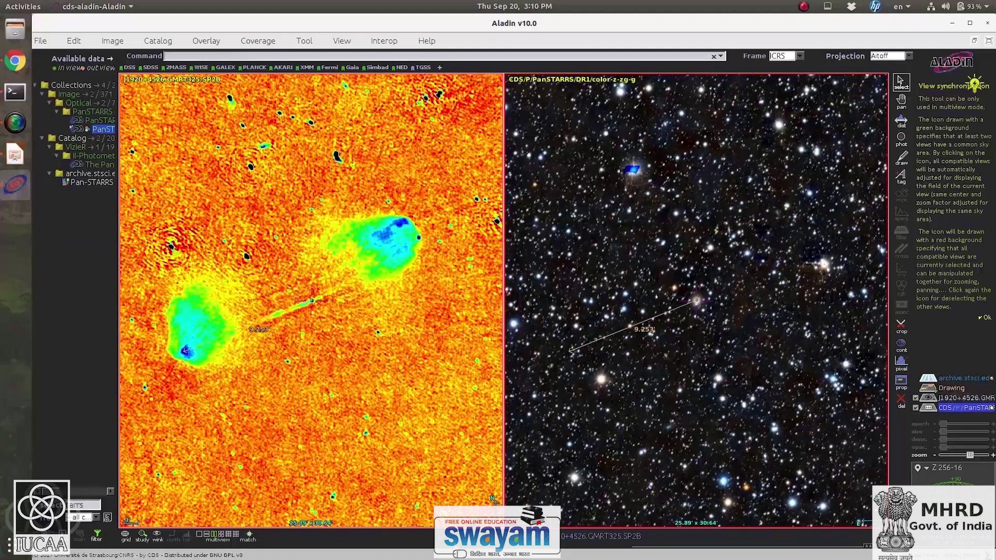
- Delete the distance line, switch to a single full-width Pan-STARRS view, and zoom out
left_click(272, 502)
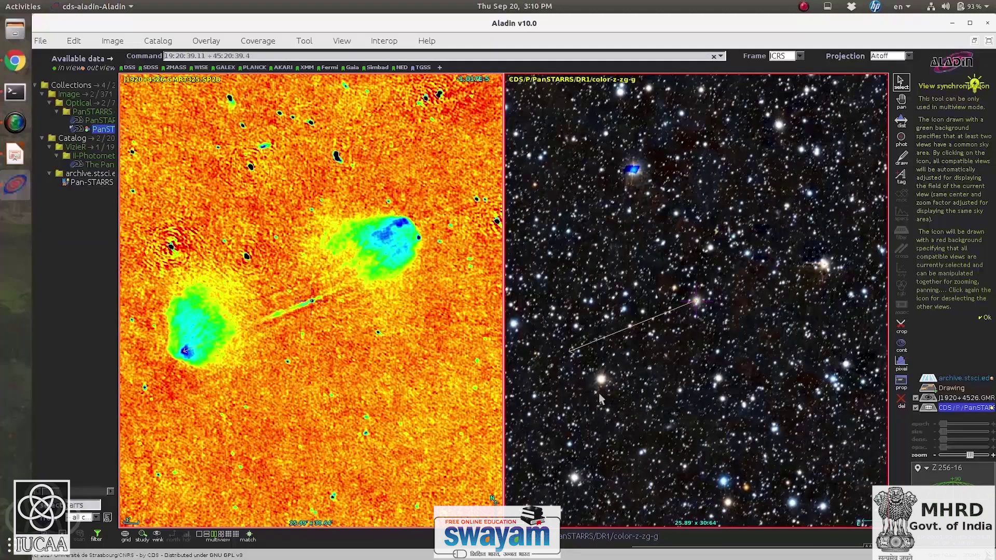
left_click(199, 535)
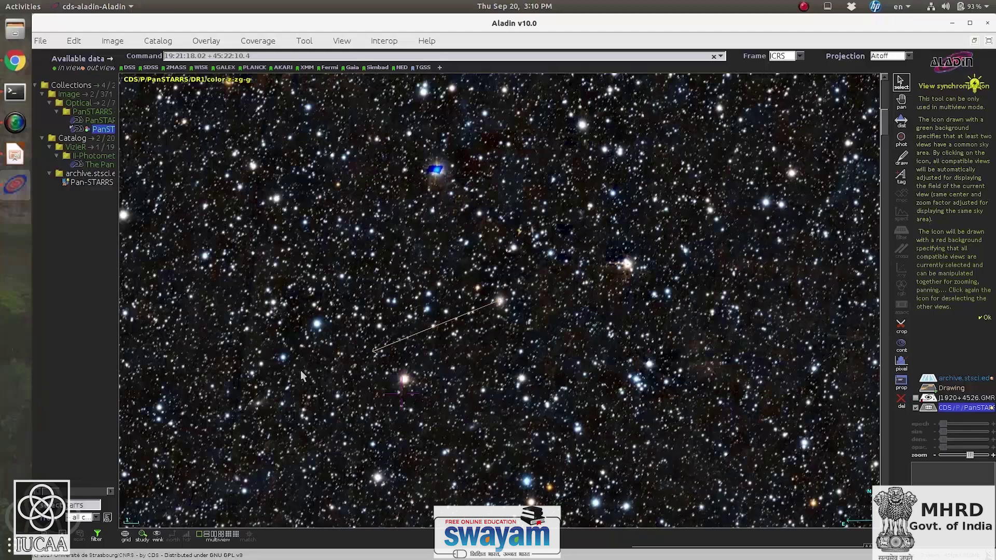
scroll(300, 371, "down", 2)
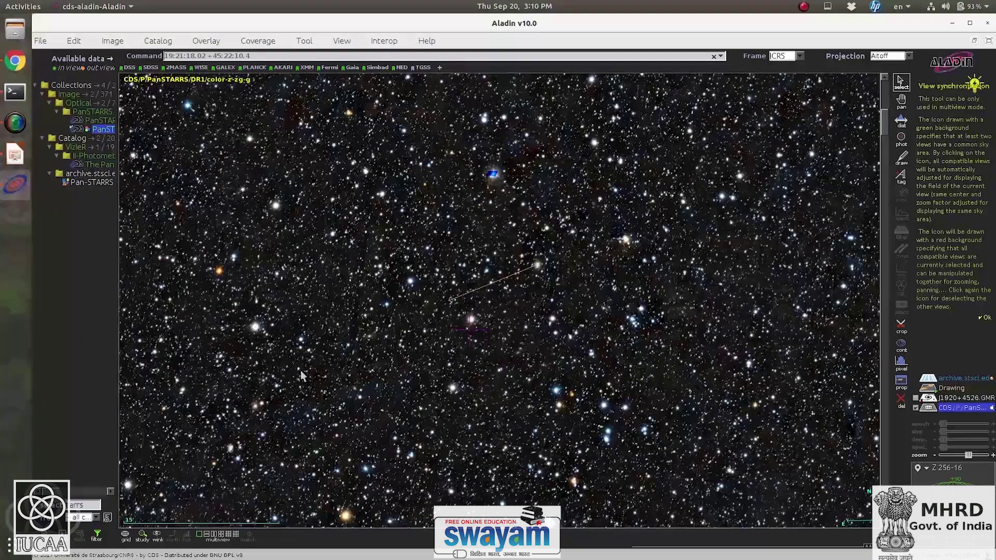
scroll(300, 371, "down", 1)
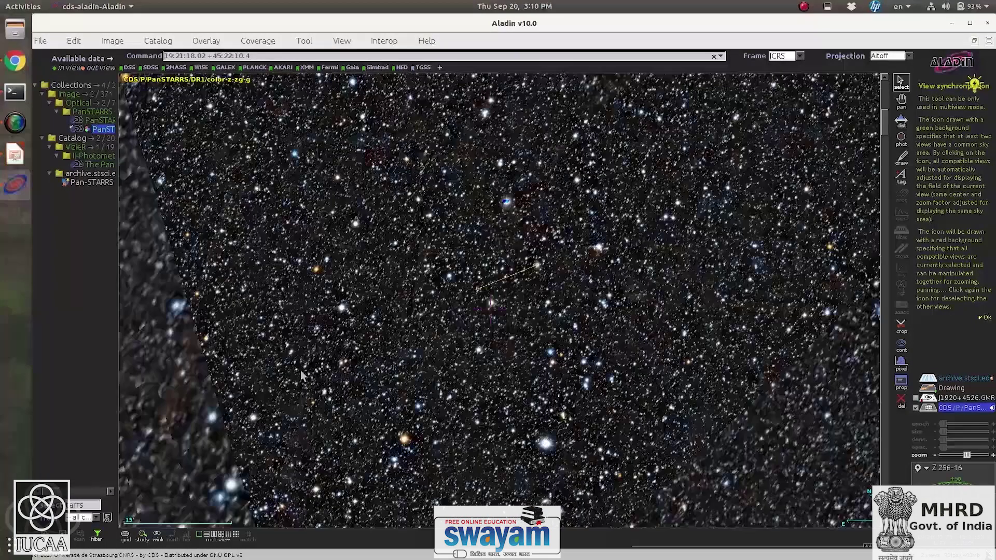
scroll(301, 370, "down", 1)
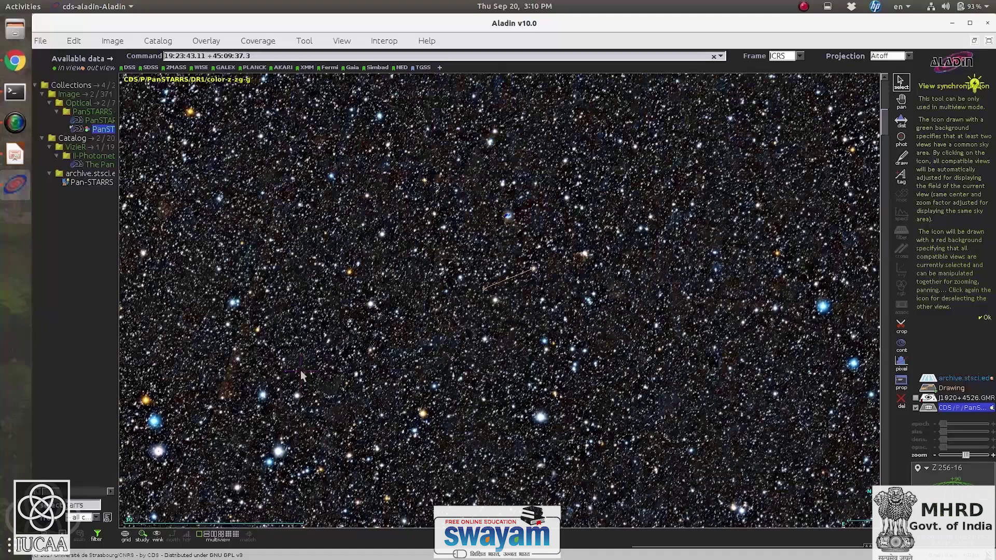
scroll(300, 370, "down", 1)
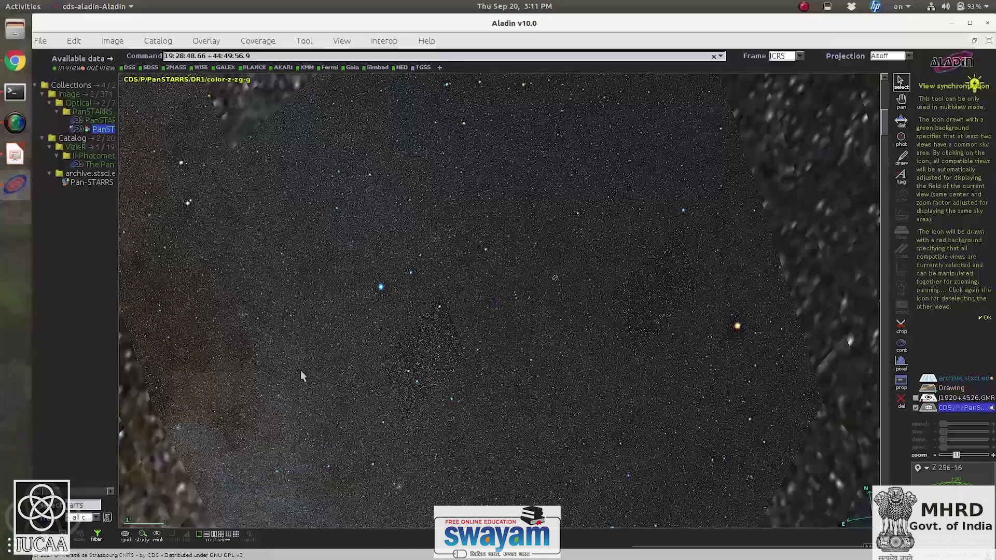
- Recentre and zoom the Pan-STARRS view on a Milky Way star field
scroll(302, 374, "down", 5)
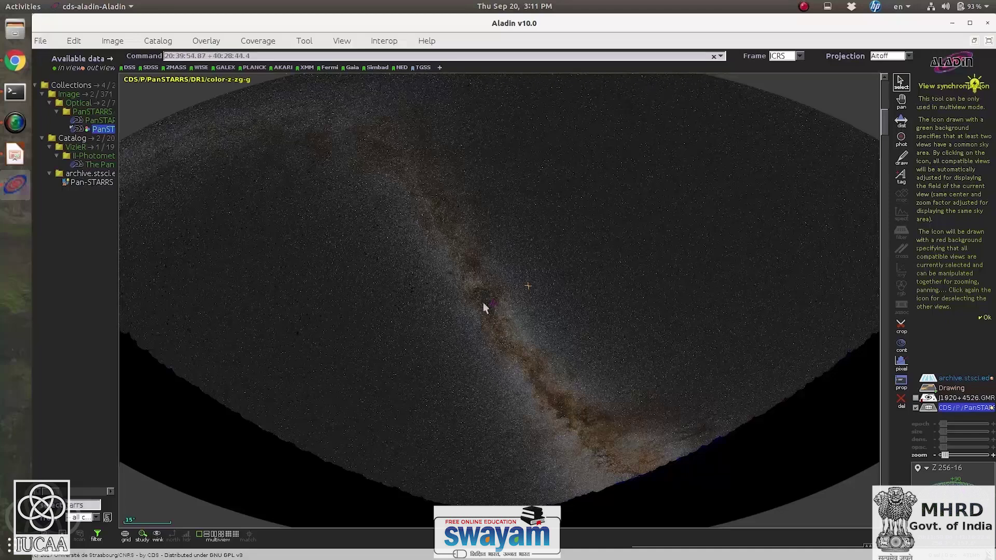
scroll(485, 304, "up", 2)
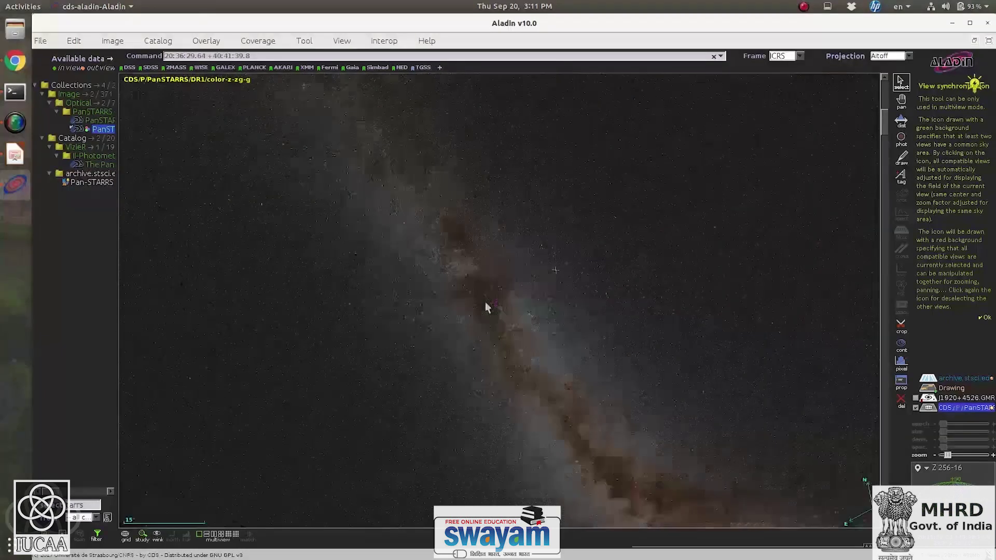
scroll(485, 306, "up", 2)
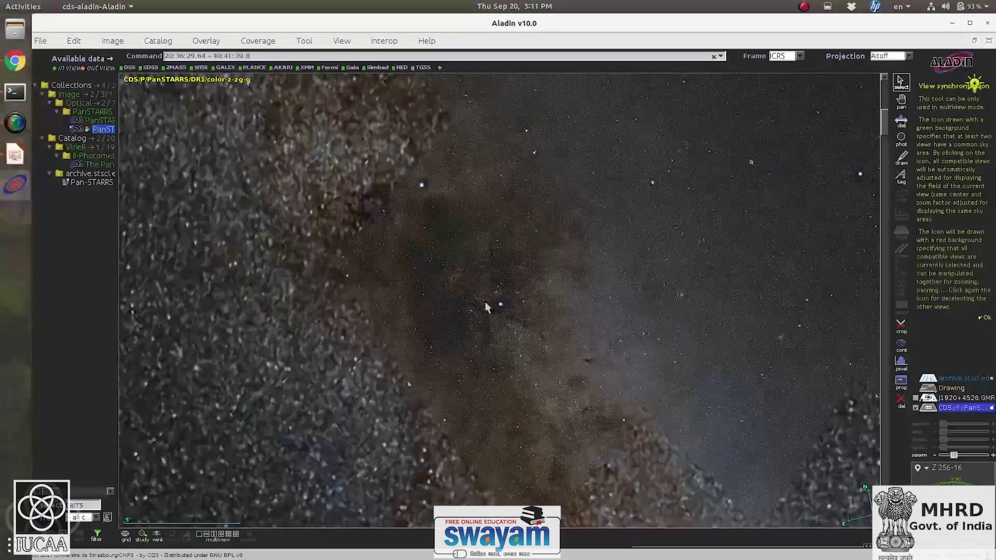
left_click(442, 320)
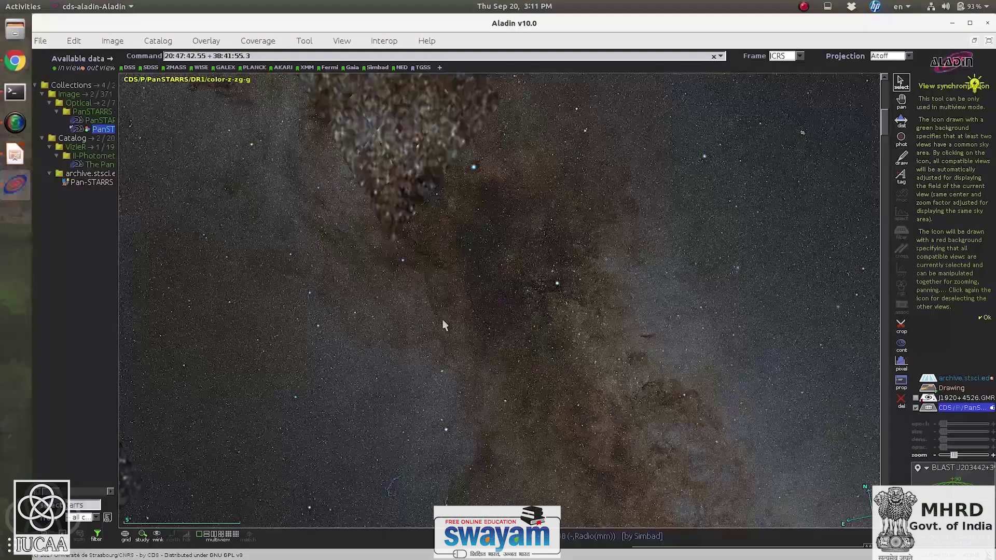
scroll(443, 320, "up", 3)
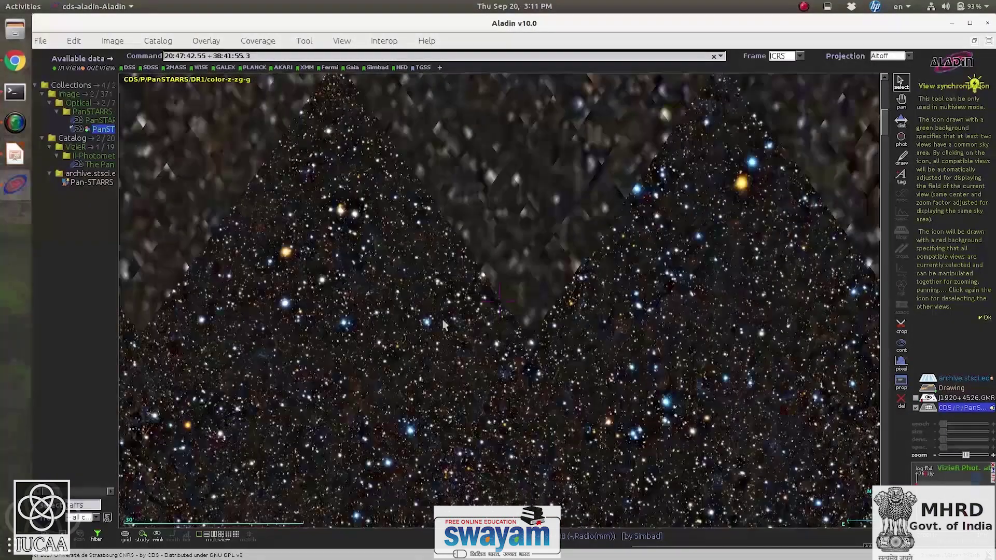
scroll(444, 325, "up", 3)
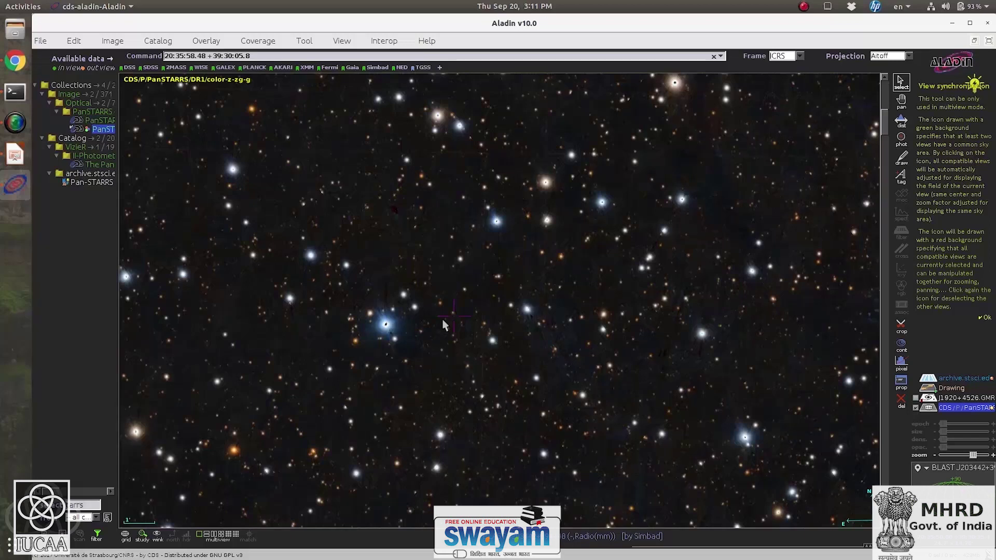
scroll(445, 325, "down", 1)
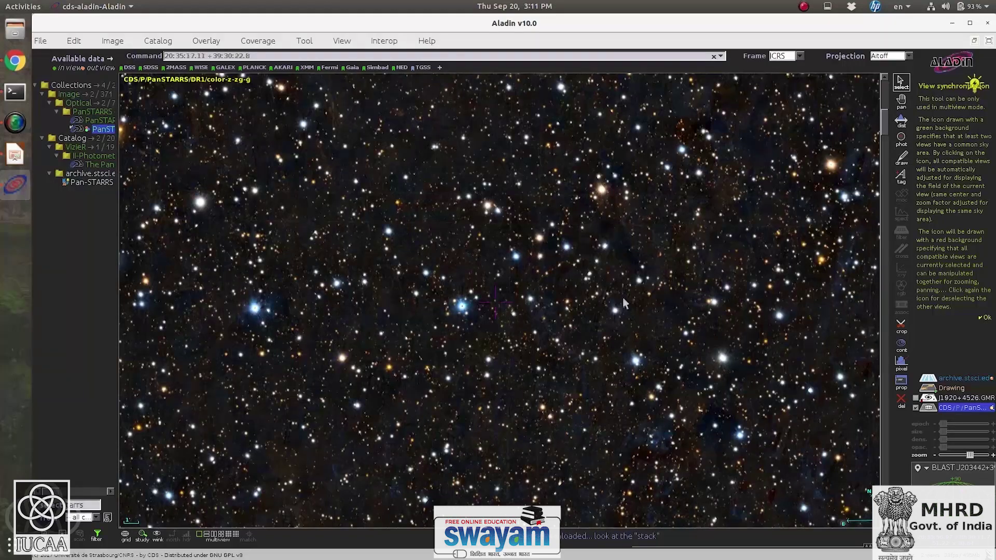
mouse_move(929, 394)
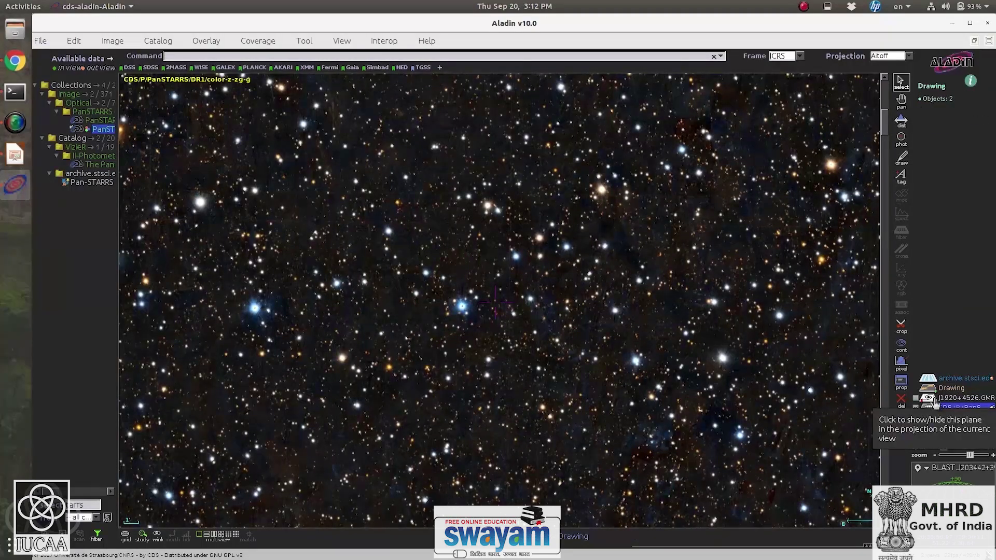
- Show the J1920+4526 GMRT plane as the current layer and open the Overlay menu
left_click(922, 402)
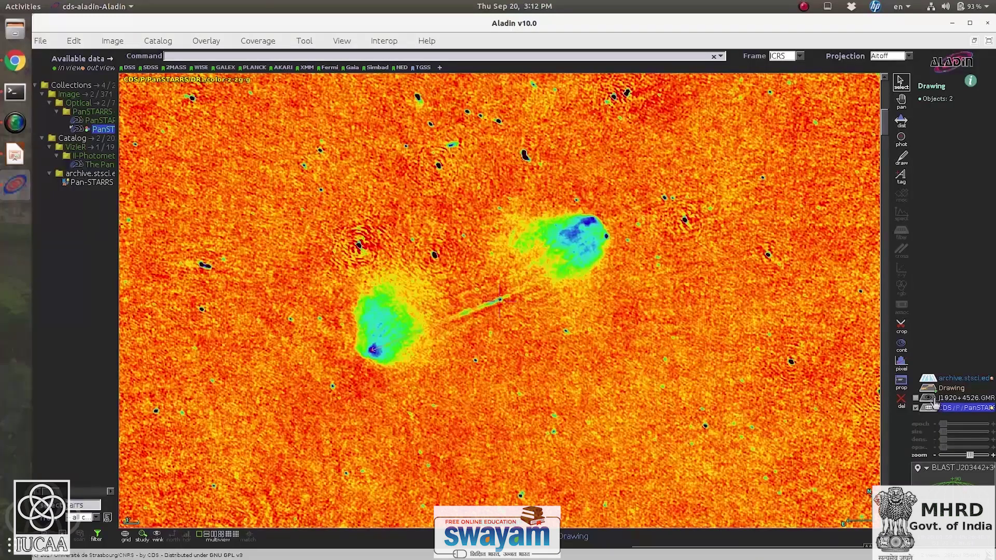
left_click(936, 404)
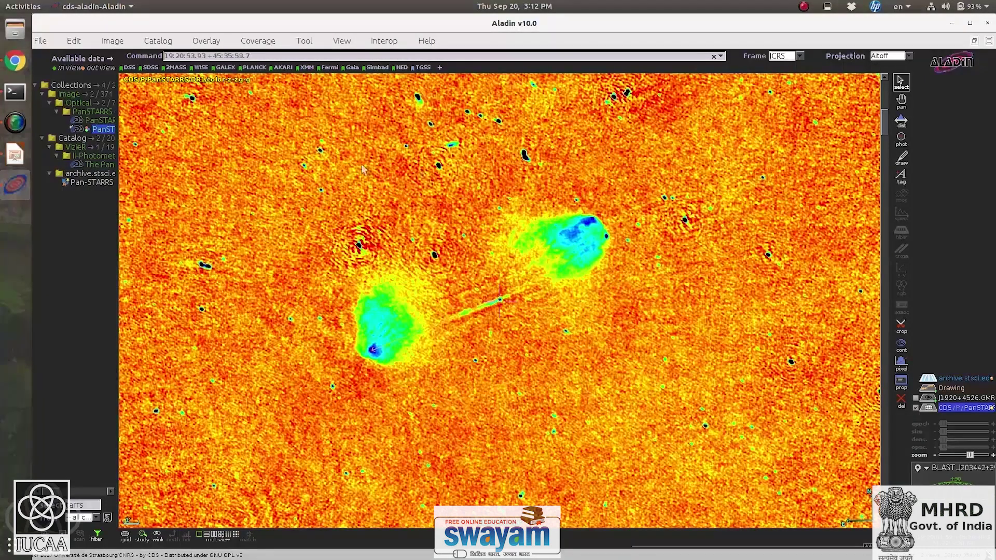
left_click(217, 46)
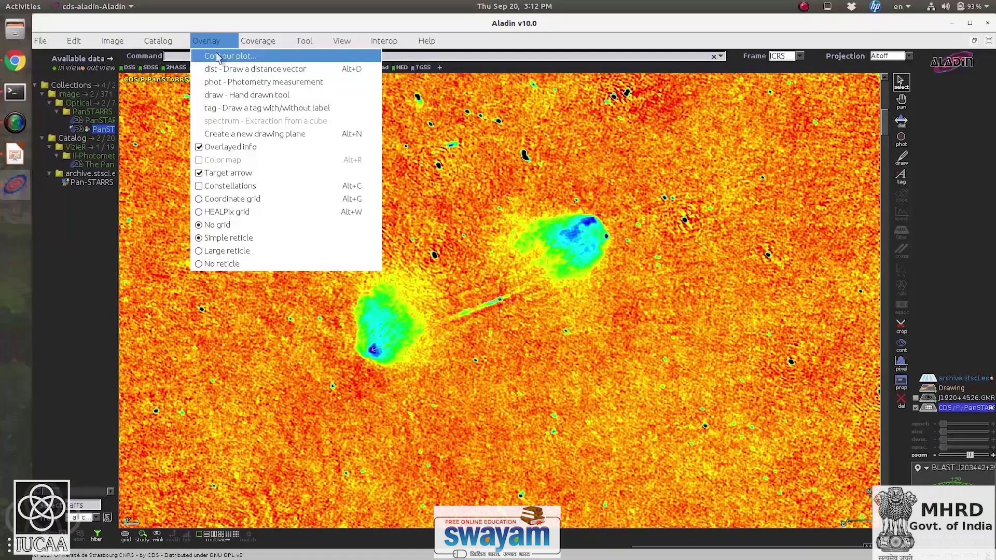
- Generate six contour levels, lower the first to 14 and the highest, then get the contours
left_click(218, 56)
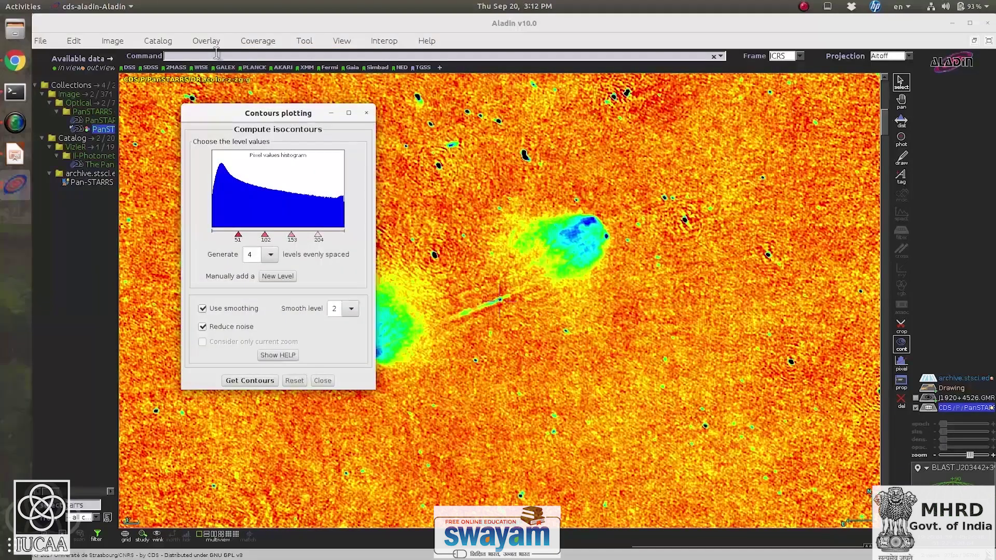
left_click(269, 256)
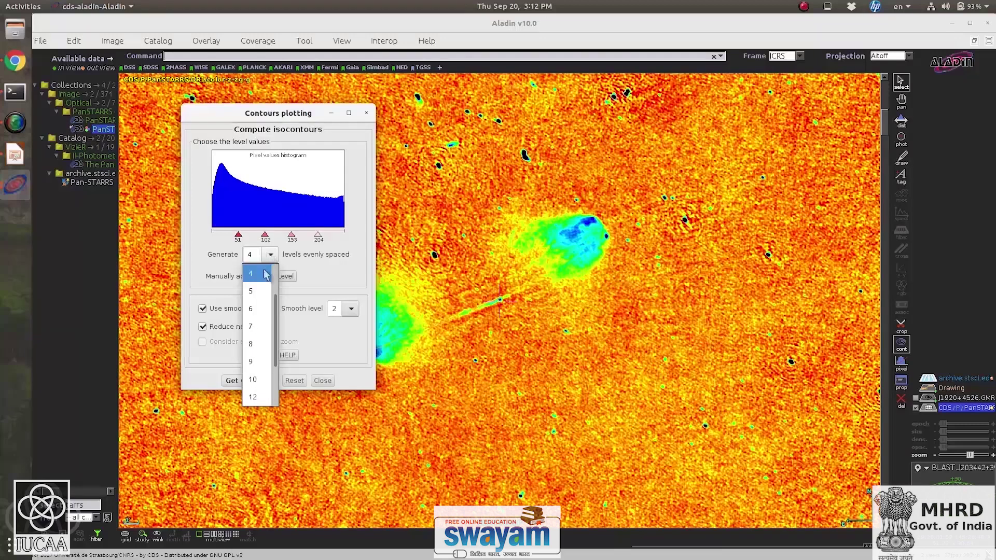
left_click(265, 311)
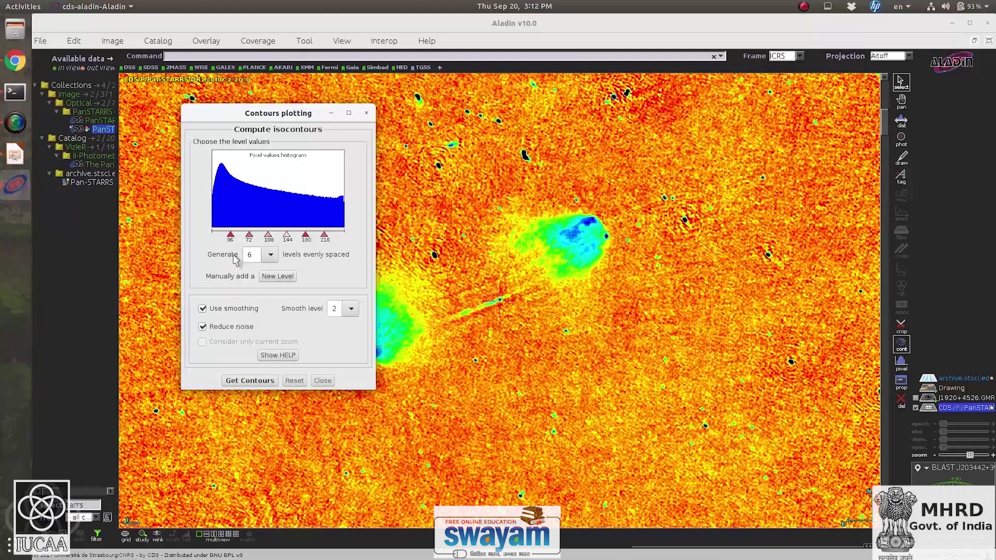
left_click(231, 236)
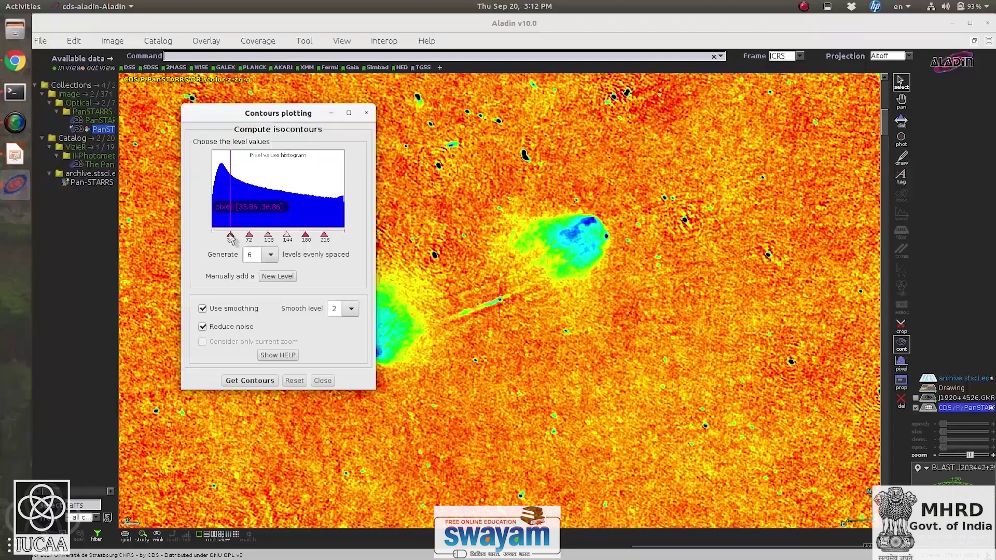
mouse_move(231, 236)
left_mouse_down()
mouse_move(218, 236)
mouse_move(306, 238)
mouse_move(265, 238)
mouse_move(285, 240)
mouse_move(270, 244)
left_mouse_up()
left_click(324, 238)
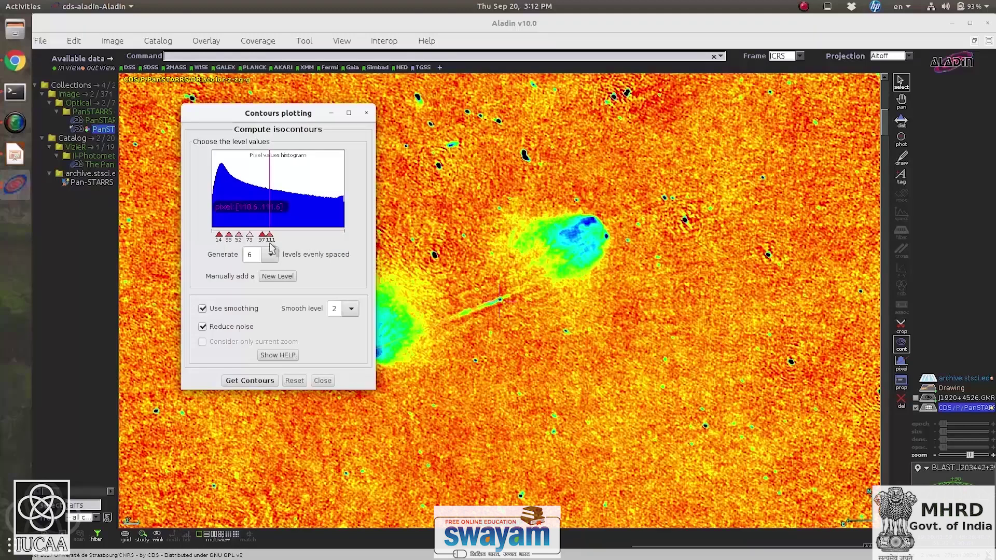
left_click(249, 380)
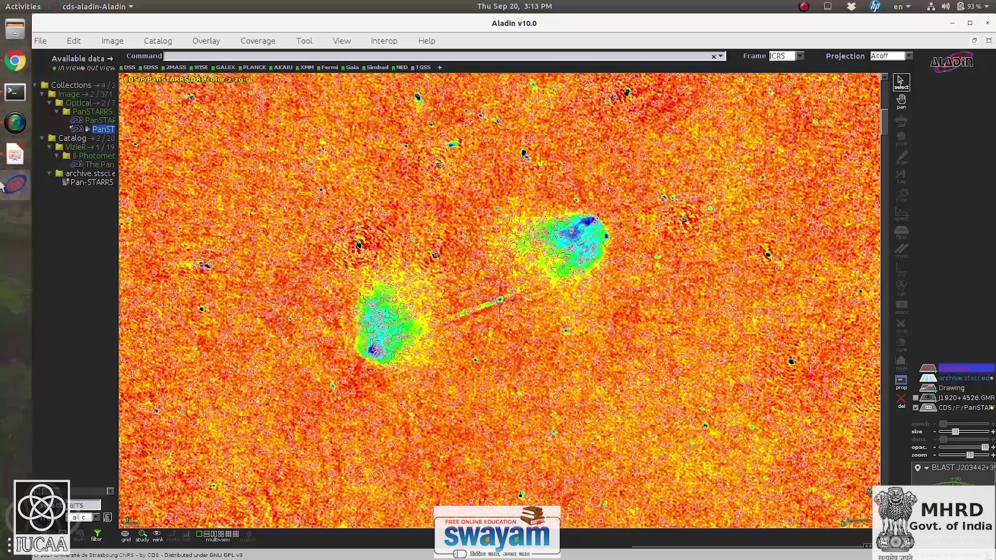
left_click(210, 43)
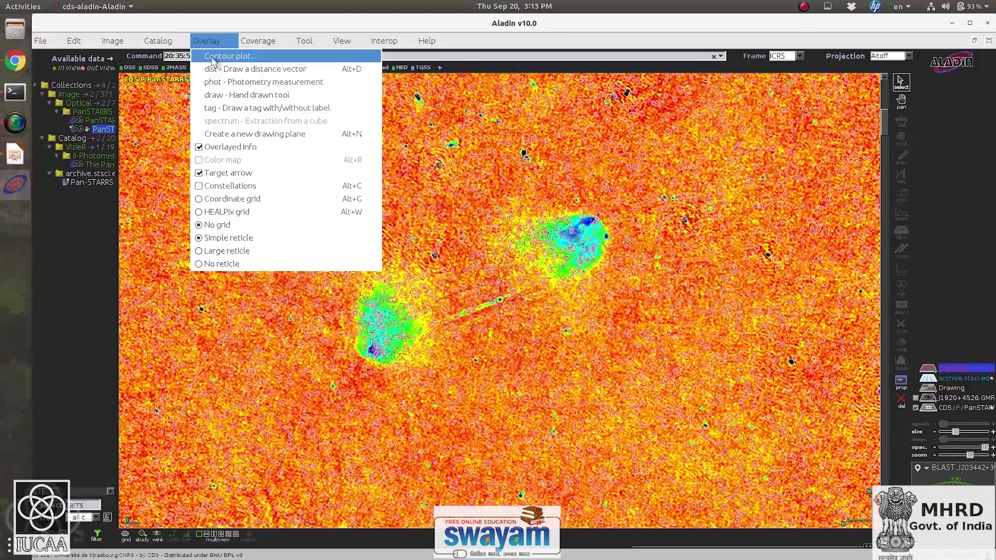
left_click(213, 58)
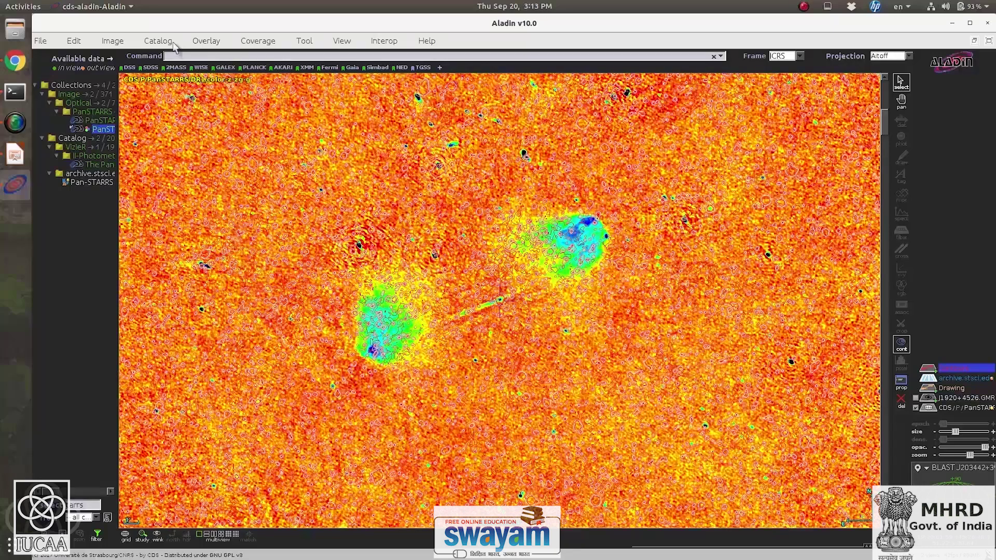
left_click(202, 45)
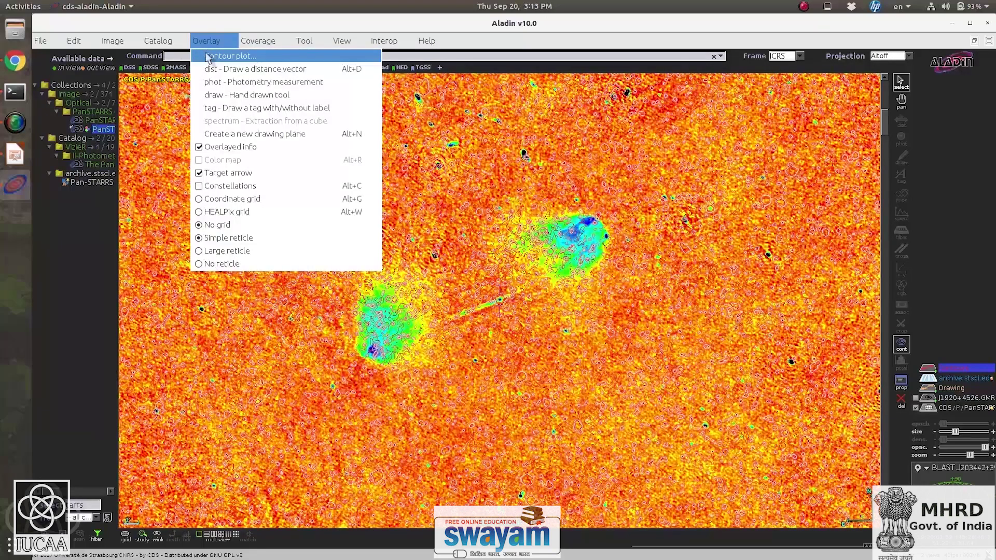
left_click(207, 57)
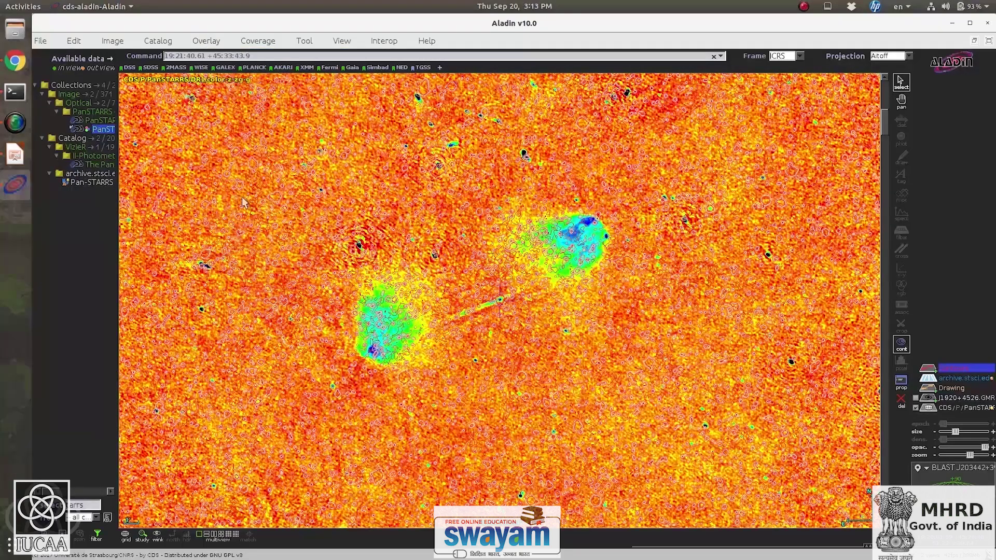
key("alt+Tab")
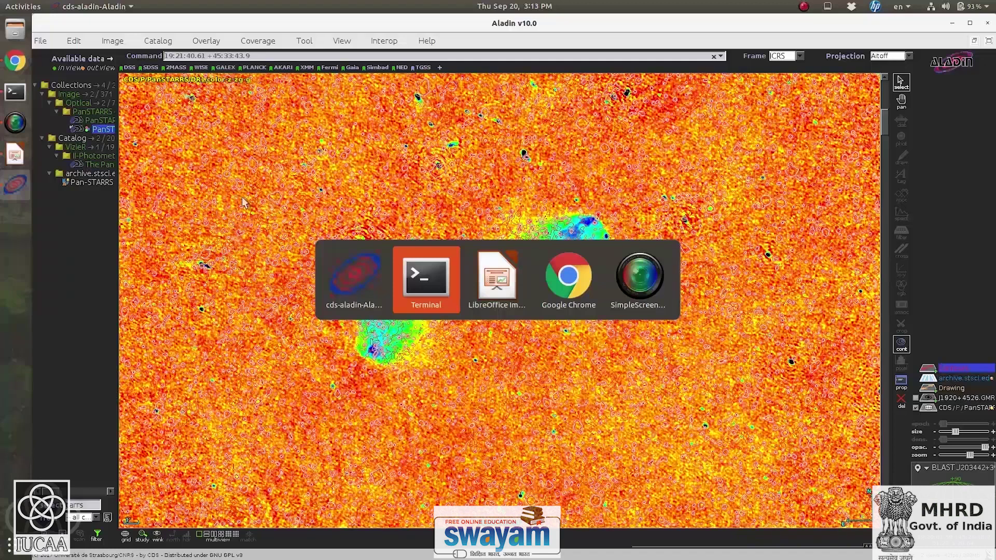
key("alt+Tab")
key("alt+Tab")
key("alt+Tab")
key("alt+Tab")
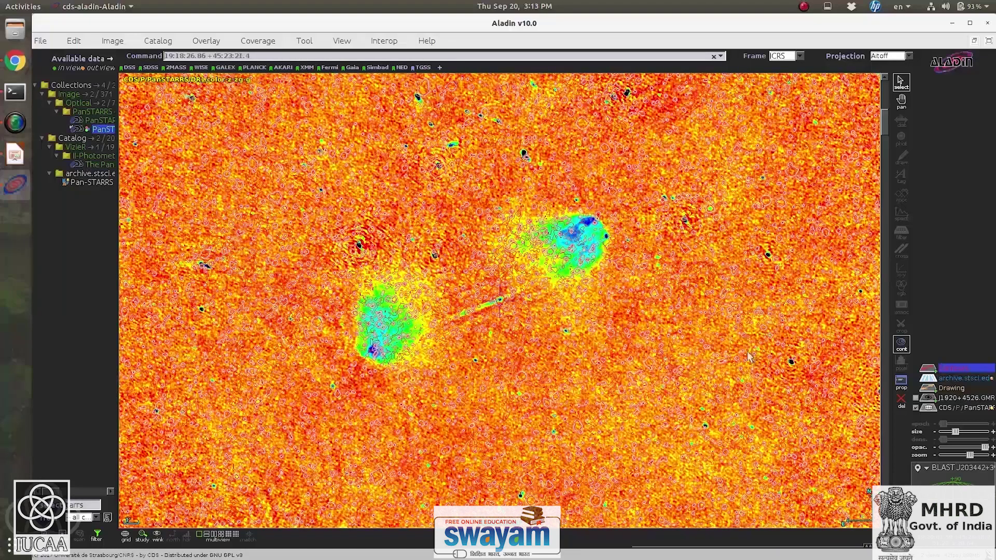
right_click(957, 374)
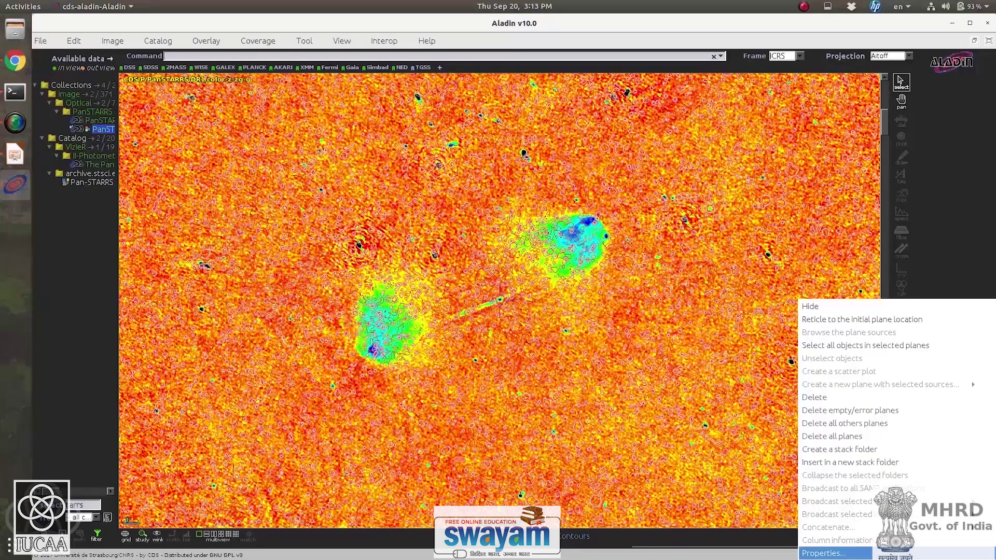
- Open the Contours plane's properties and toggle the second level's visibility off and back on
left_click(825, 553)
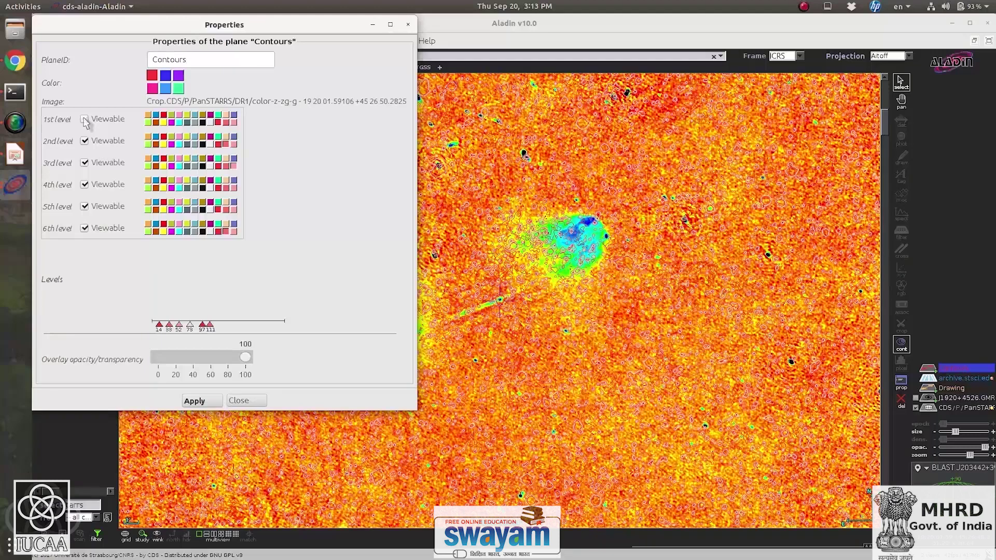
left_click(85, 141)
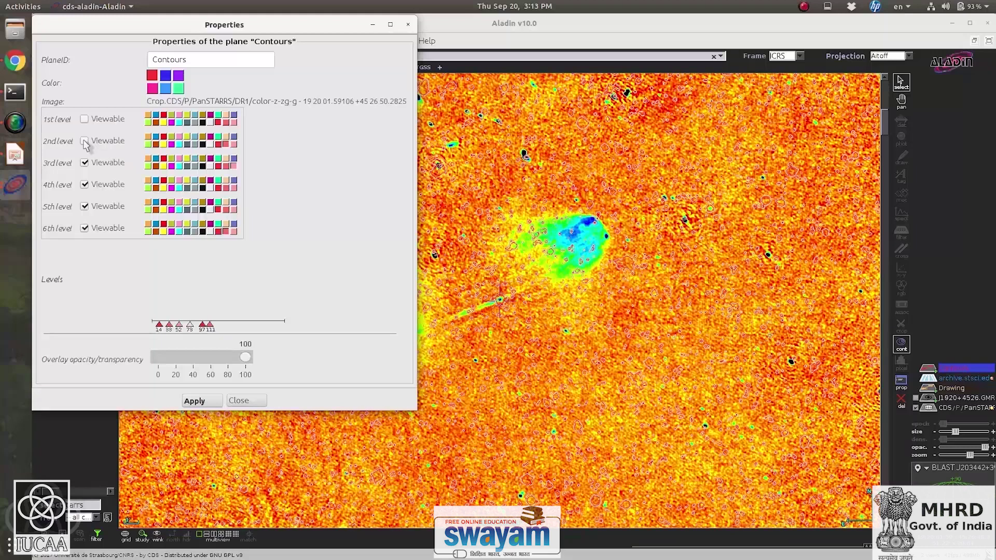
left_click(84, 141)
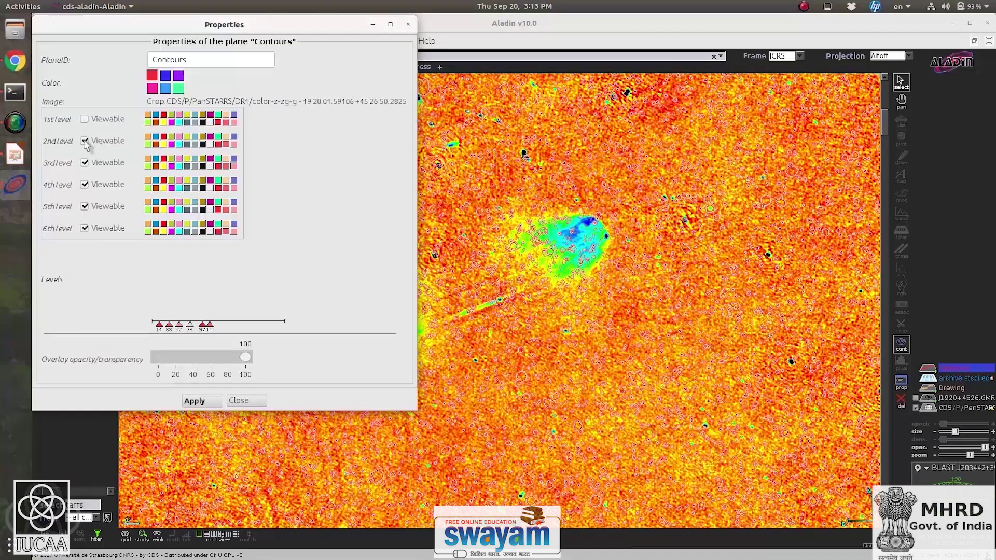
- Lower the first four contour levels, the fourth to 52, and apply them
left_click_drag(157, 326, 153, 325)
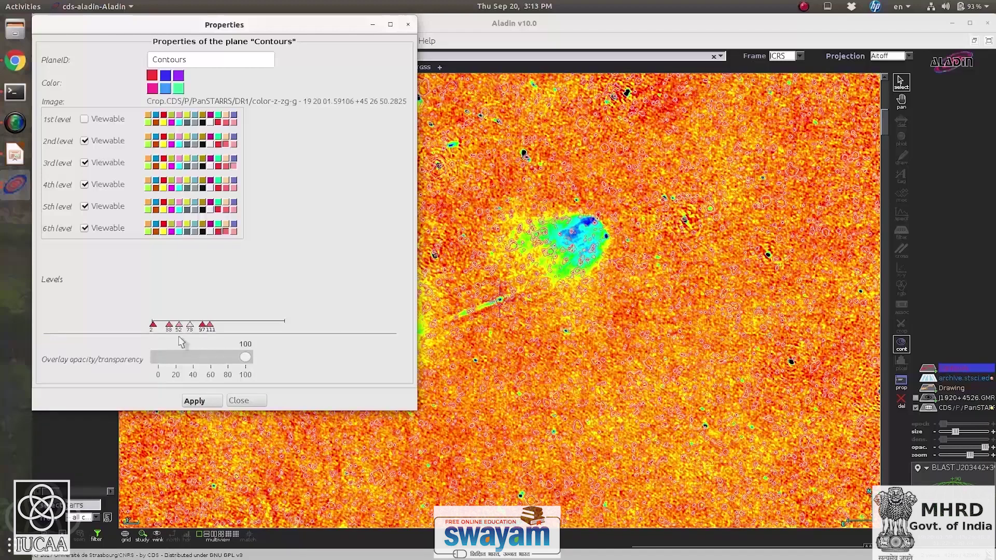
left_click_drag(169, 326, 160, 326)
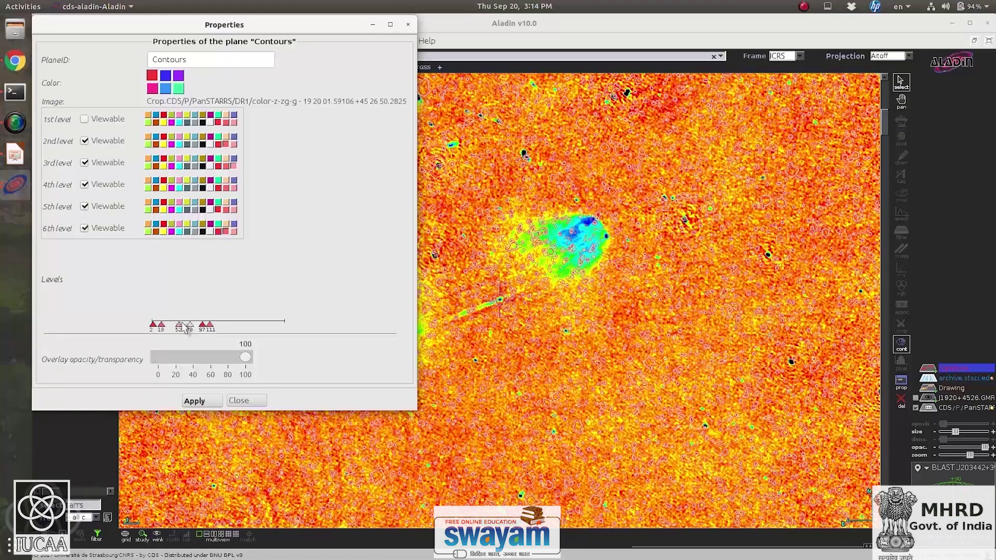
left_click_drag(179, 326, 173, 328)
mouse_move(191, 327)
left_mouse_down()
mouse_move(179, 327)
mouse_move(196, 328)
left_mouse_up()
left_click(196, 403)
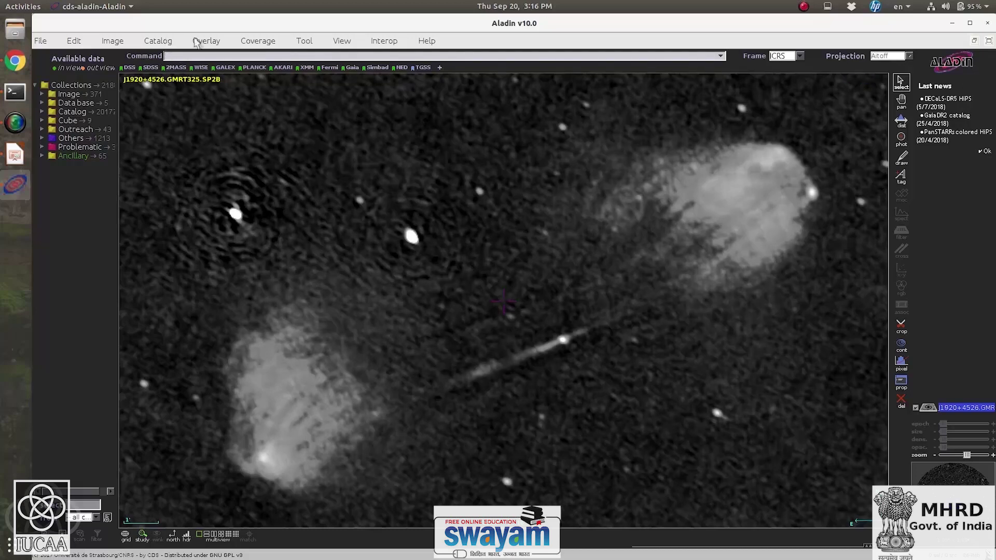
- Open the Overlay menu for the standalone J1920+4526.GMRT325.SP2B radio image
left_click(210, 41)
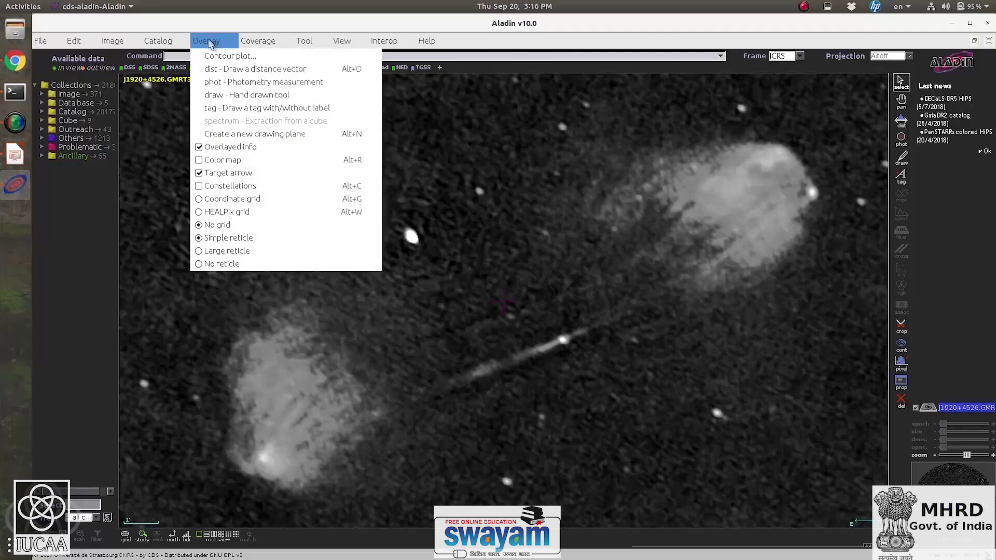
- Set up six contour levels for the GMRT image, lowered to 11, 26, 43, 60, 78 and 90
left_click(215, 57)
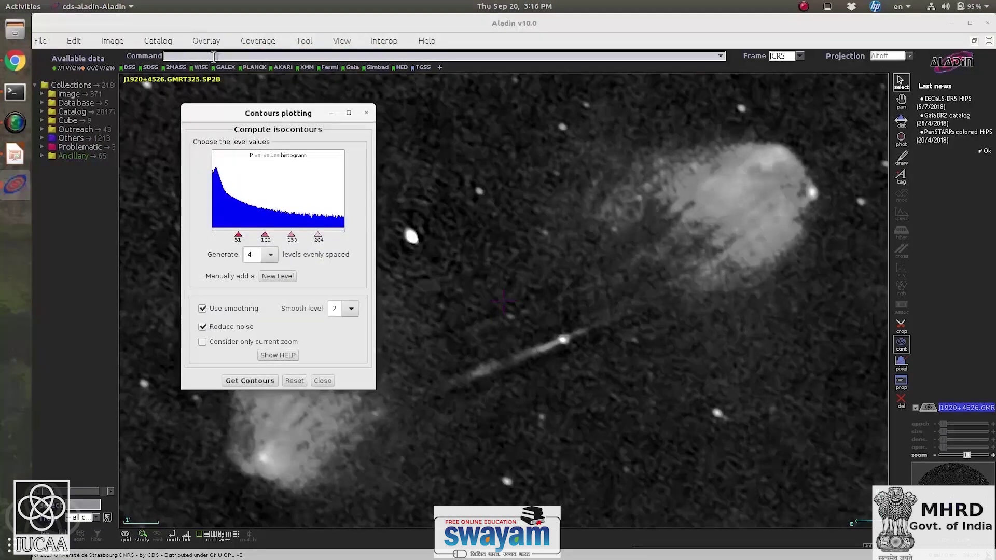
left_click(268, 255)
left_click(265, 308)
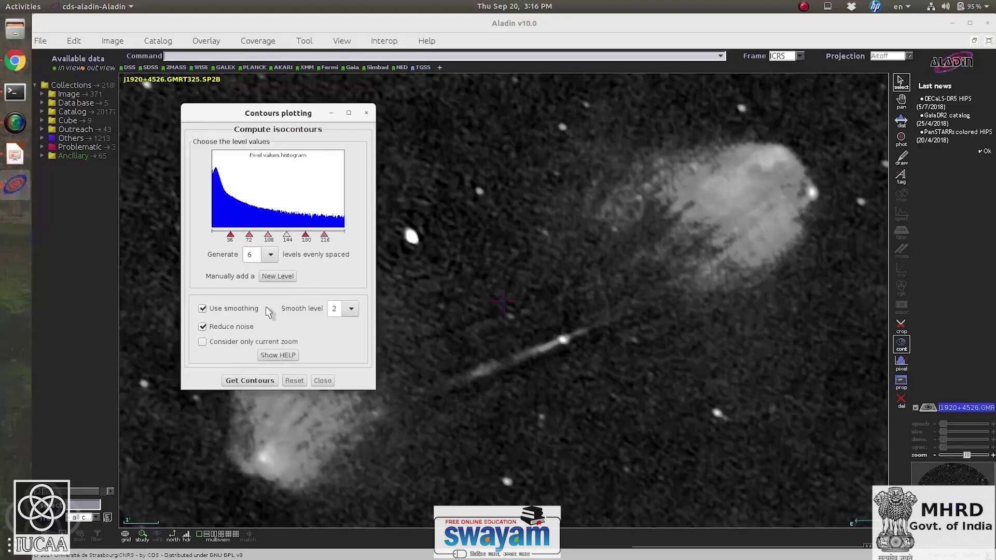
mouse_move(229, 237)
left_mouse_down()
mouse_move(216, 239)
mouse_move(264, 240)
mouse_move(244, 248)
left_mouse_up()
left_click(269, 235)
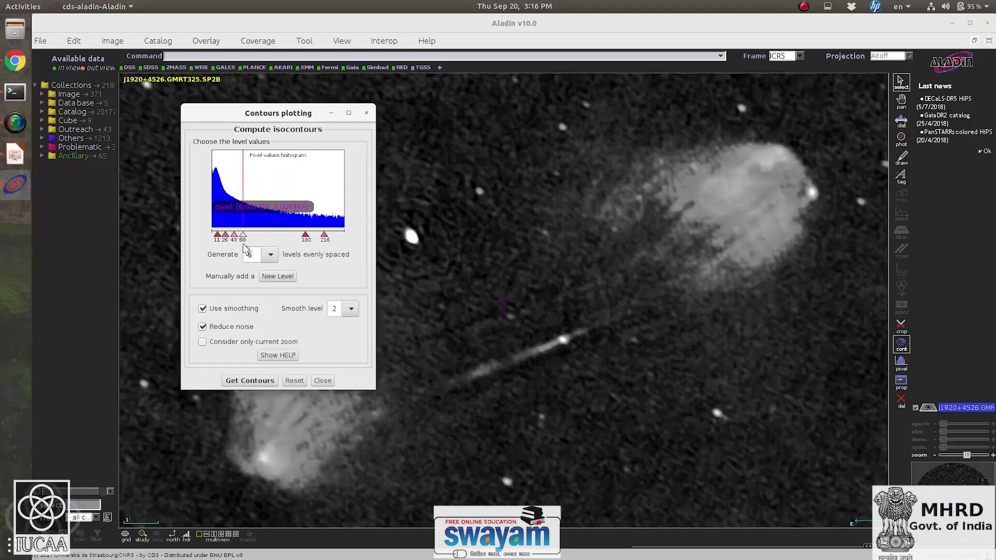
left_click_drag(306, 239, 254, 246)
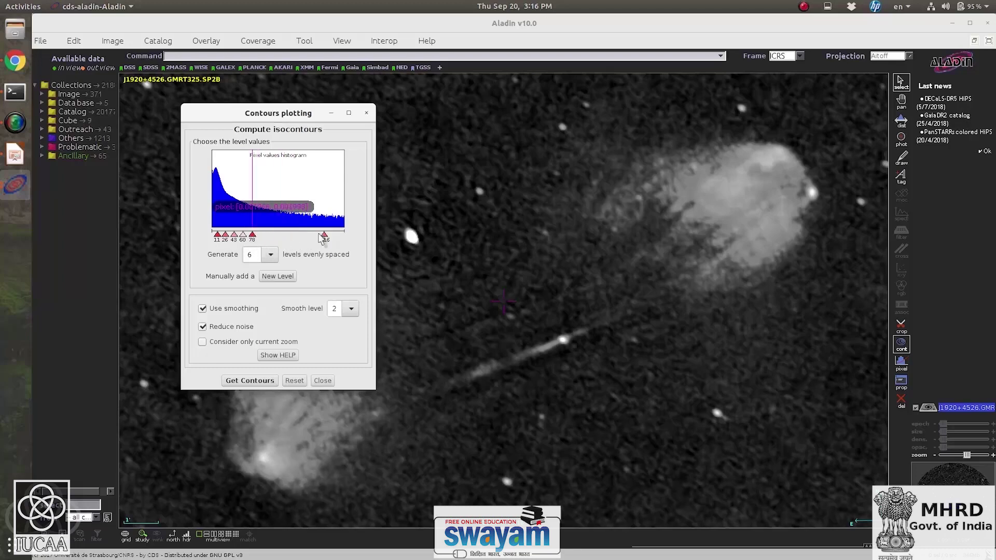
left_click_drag(325, 238, 264, 250)
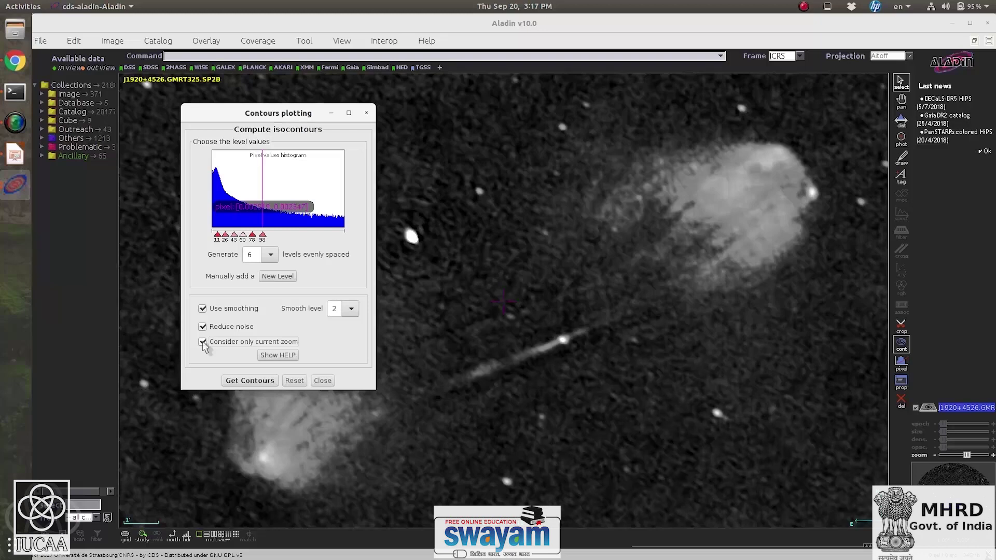
- Generate the six-level contours over the GMRT image as a new Contours plane of 8,921 objects
left_click(249, 380)
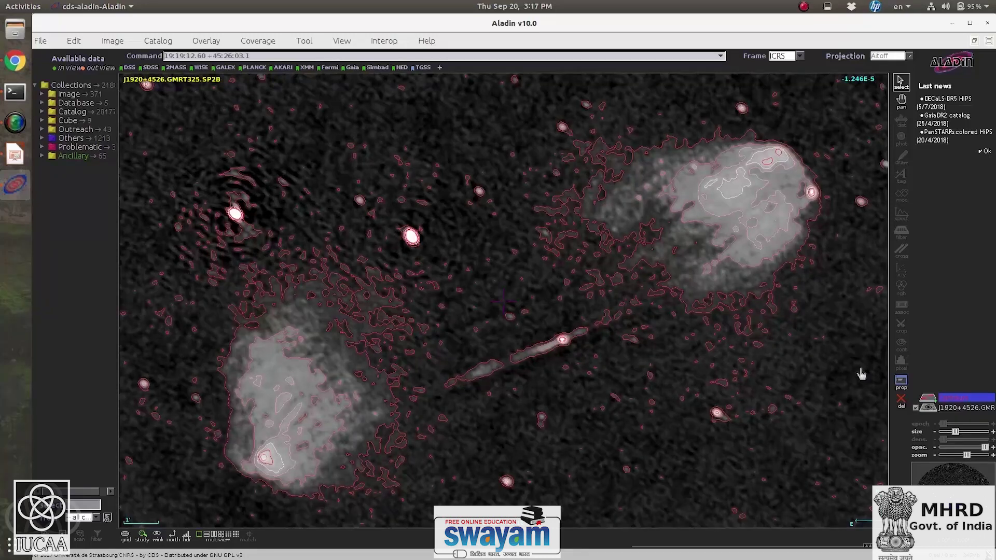
right_click(956, 404)
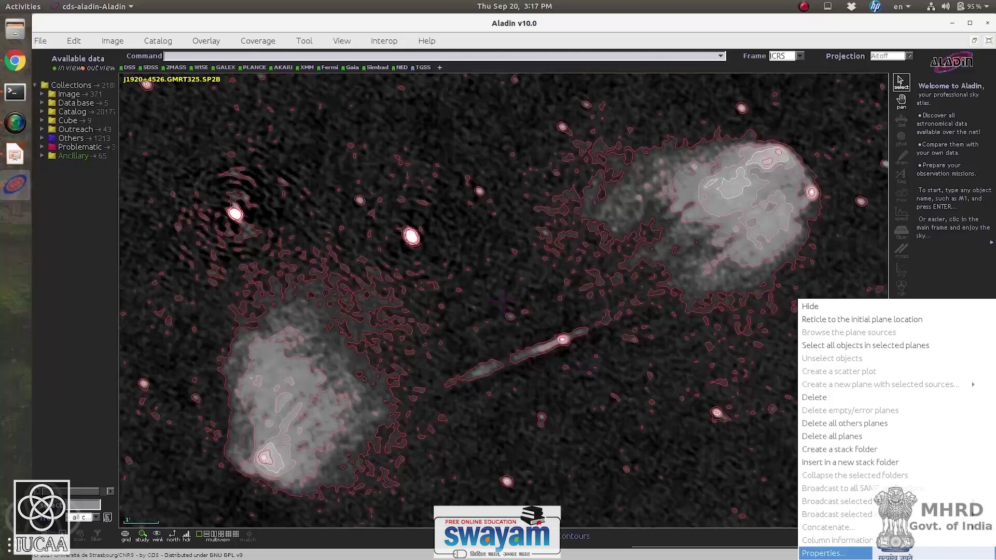
- Colour contour levels 2 and 3 blue and teal in the Contours properties and apply
left_click(825, 553)
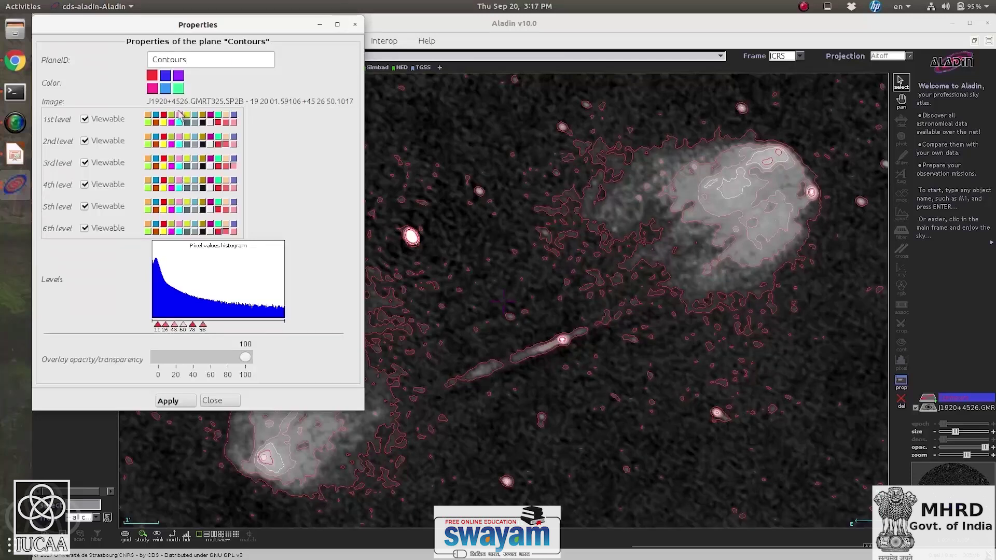
left_click(155, 137)
left_click(219, 158)
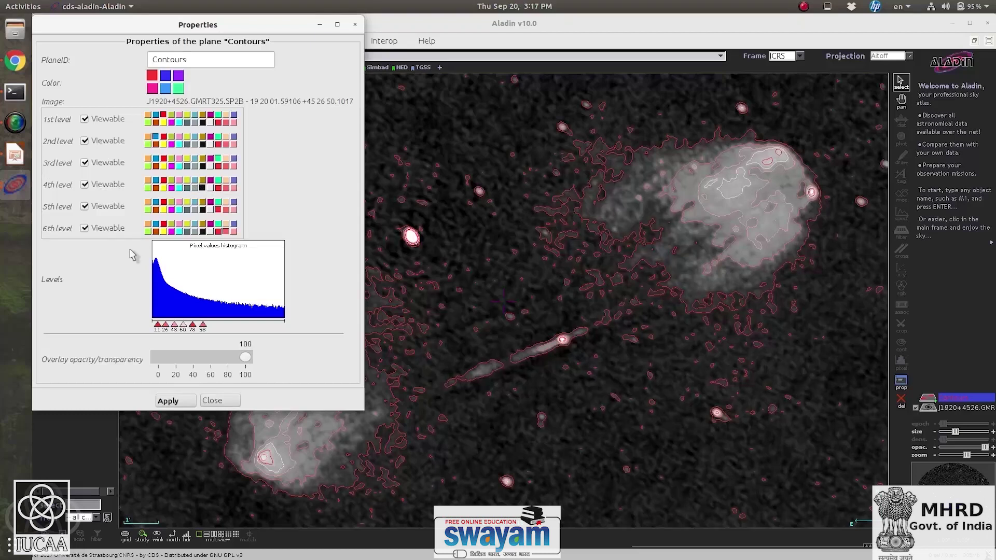
left_click(171, 400)
left_click(172, 400)
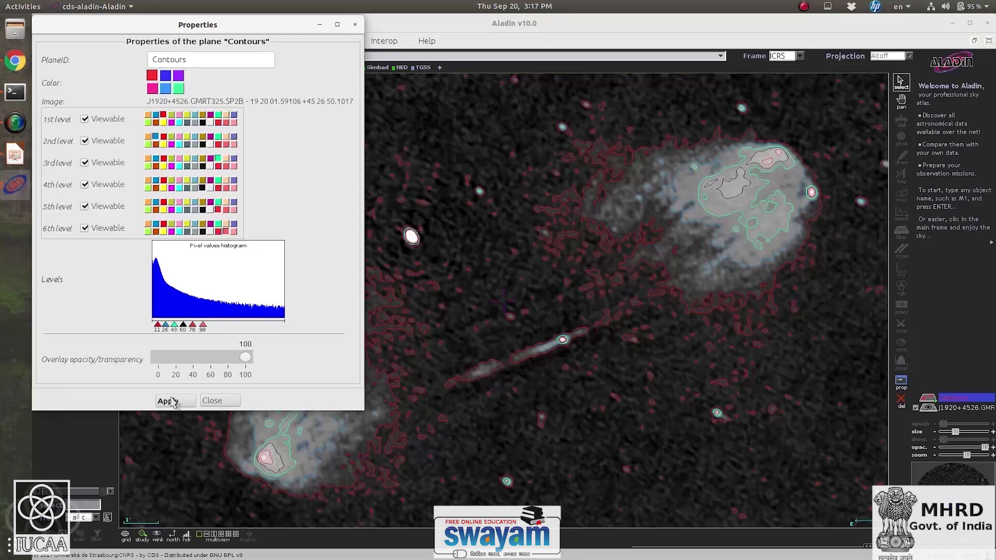
- Raise the lowest contour level to 12 and recompute the contours
left_click(159, 328)
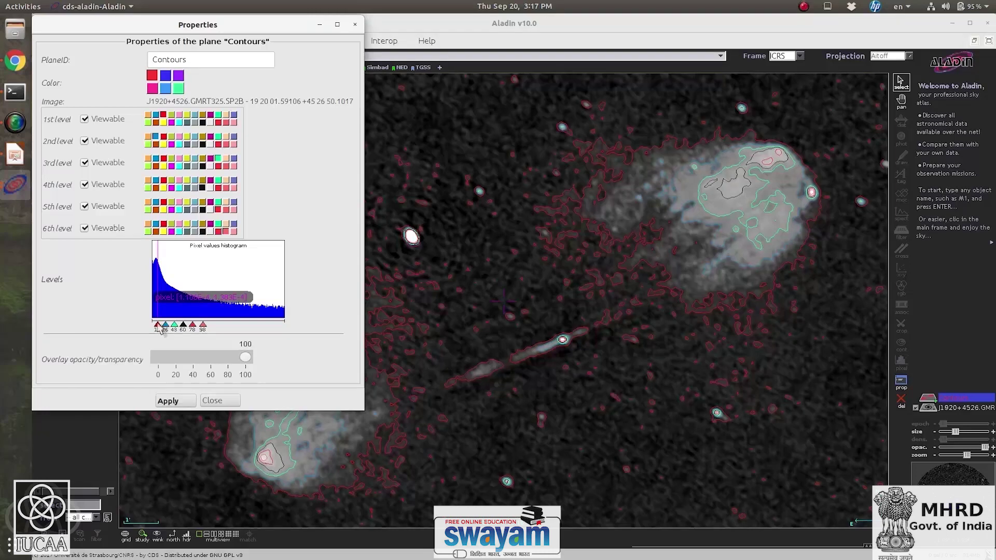
left_click_drag(162, 330, 166, 331)
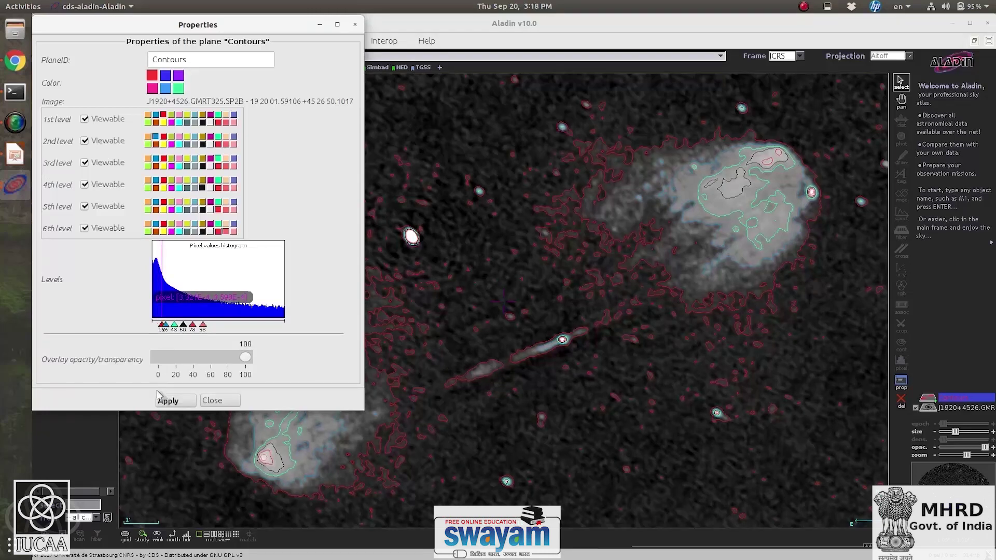
left_click(177, 402)
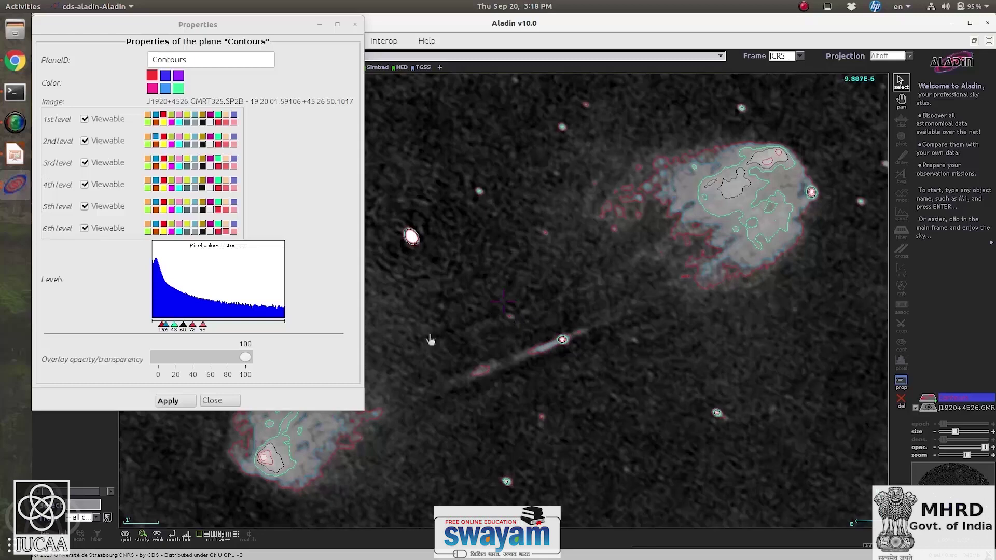
- Close the contour properties, hide the GMRT image plane, and switch to a two-panel view
left_click(219, 401)
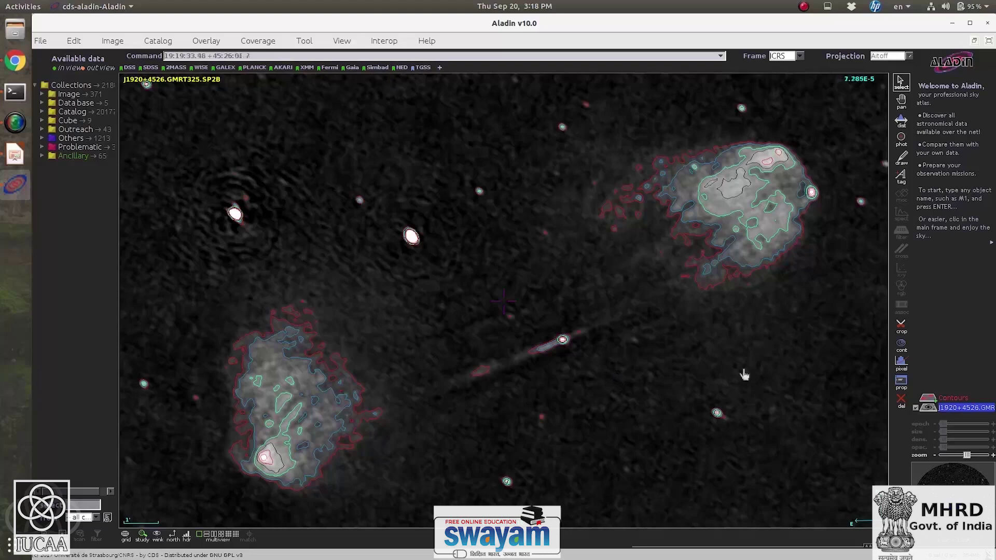
left_click(926, 409)
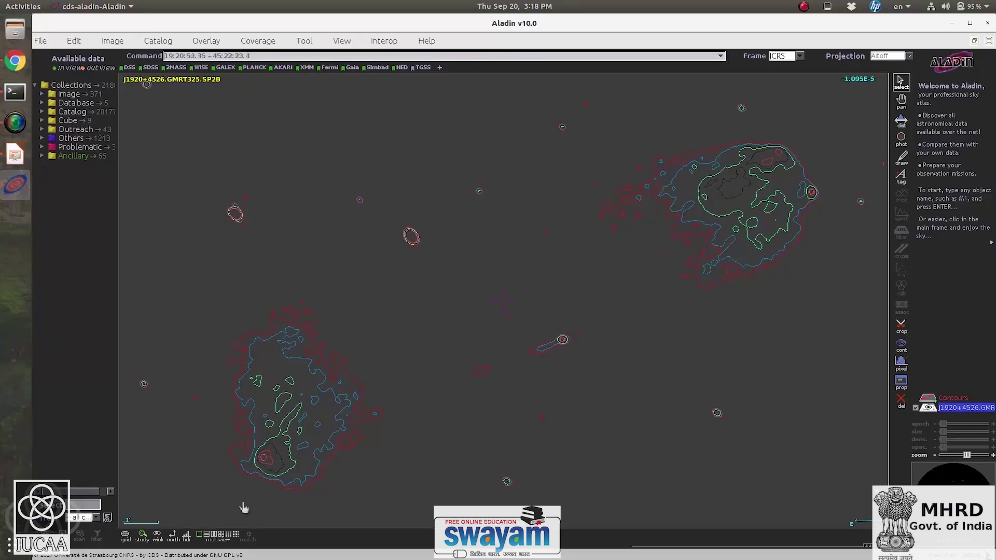
left_click(214, 535)
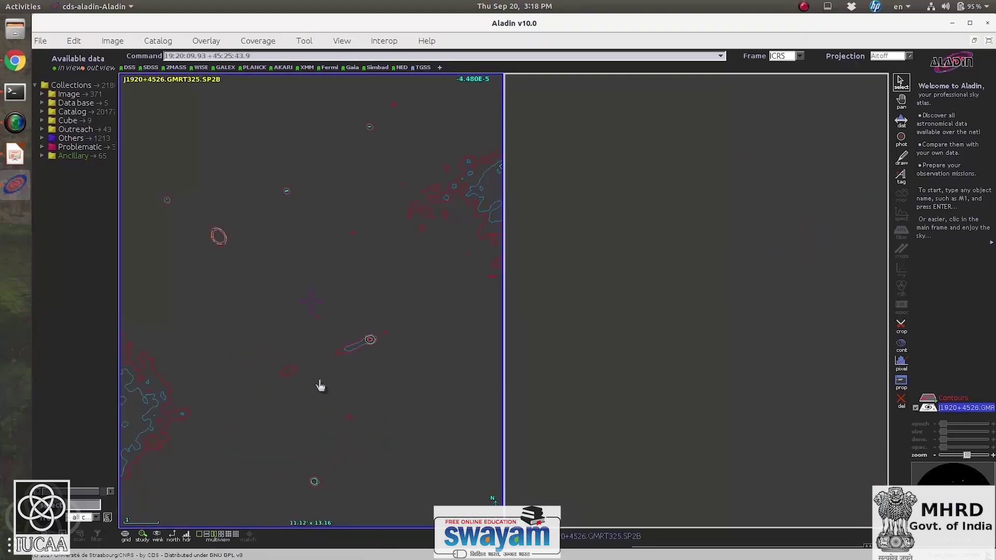
- Filter the data tree for PanSTARRS and load PanSTARRS DR1 color into the empty right panel
left_click(603, 292)
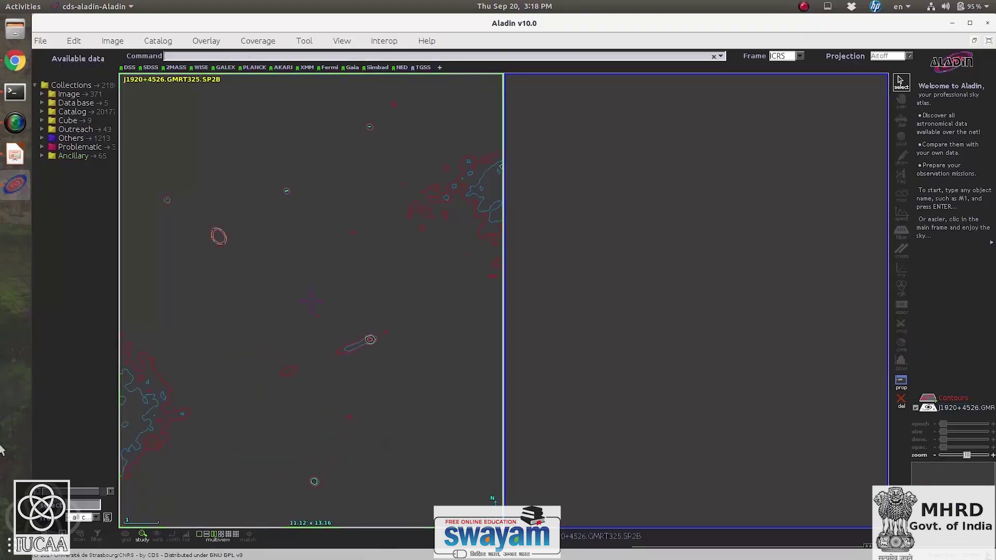
left_click(84, 506)
type("ansf")
type("arrs")
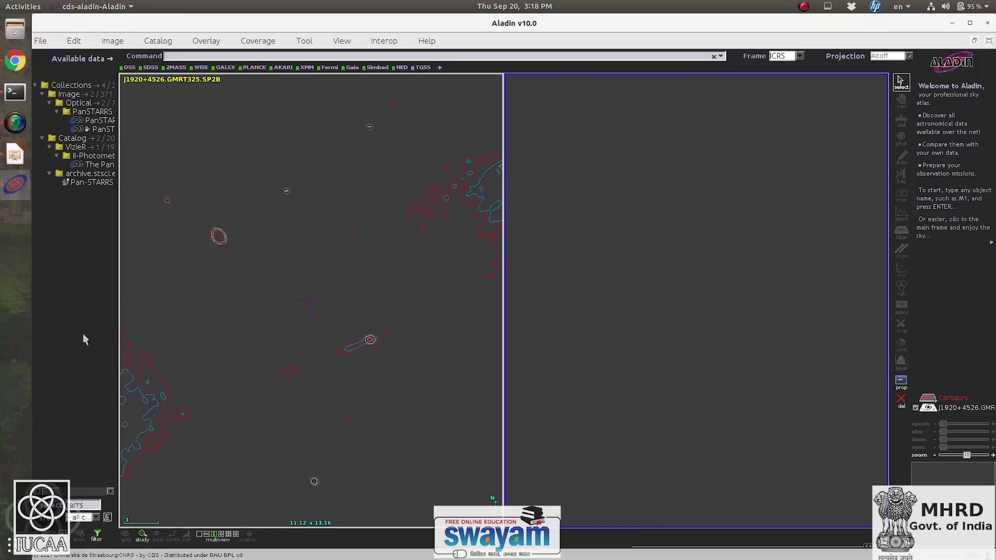
left_click(94, 133)
left_click(310, 176)
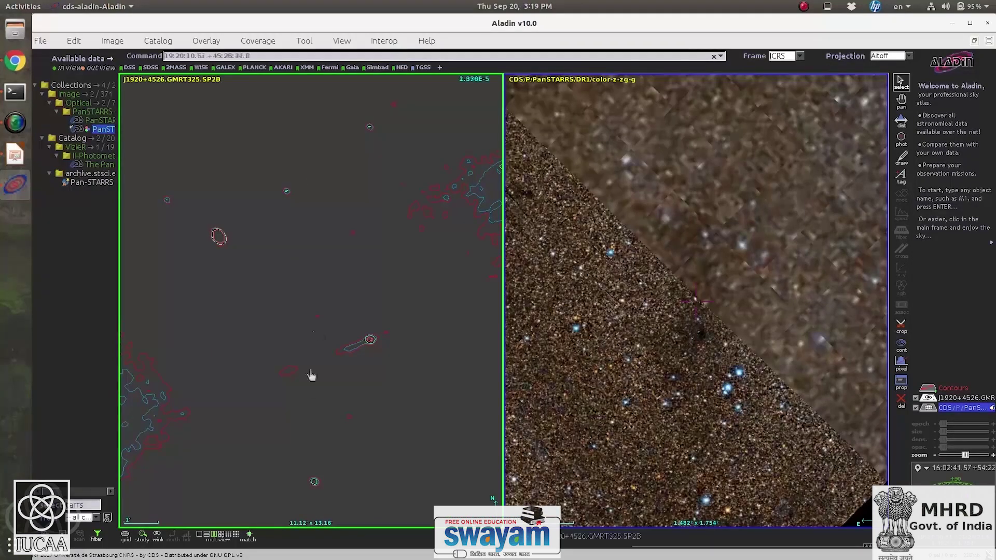
- Match the two views, then zoom and recentre both on the J1920+4526 radio lobes
left_click(248, 535)
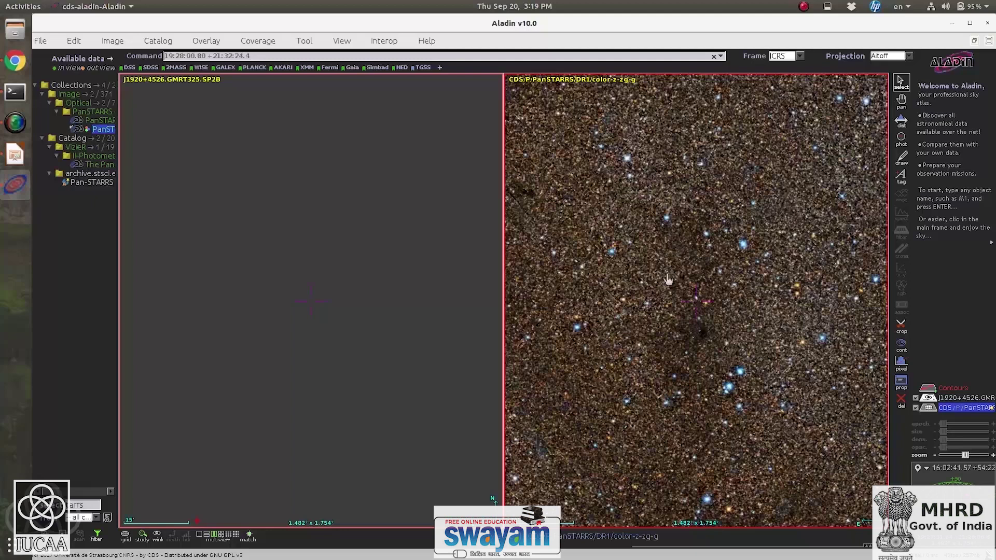
left_click(249, 542)
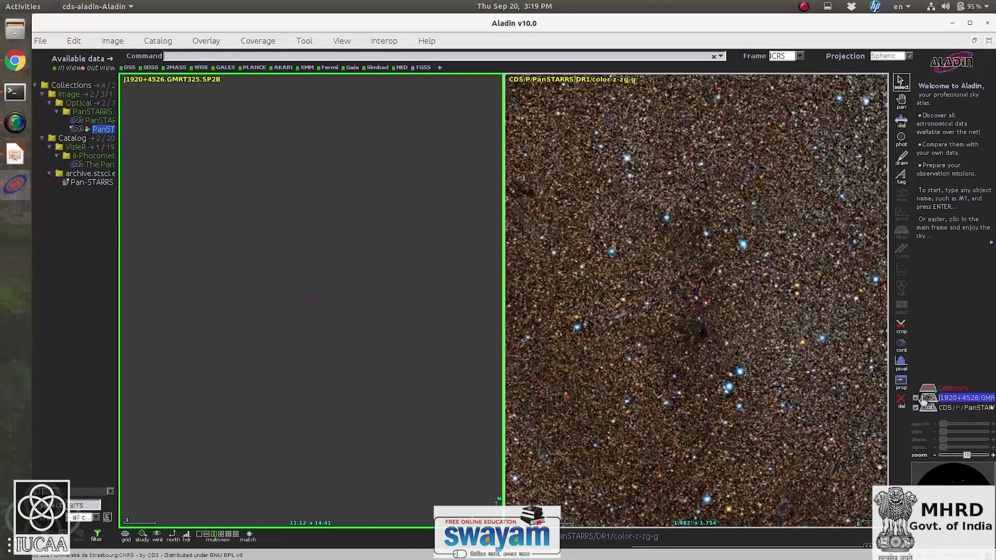
scroll(346, 385, "down", 5)
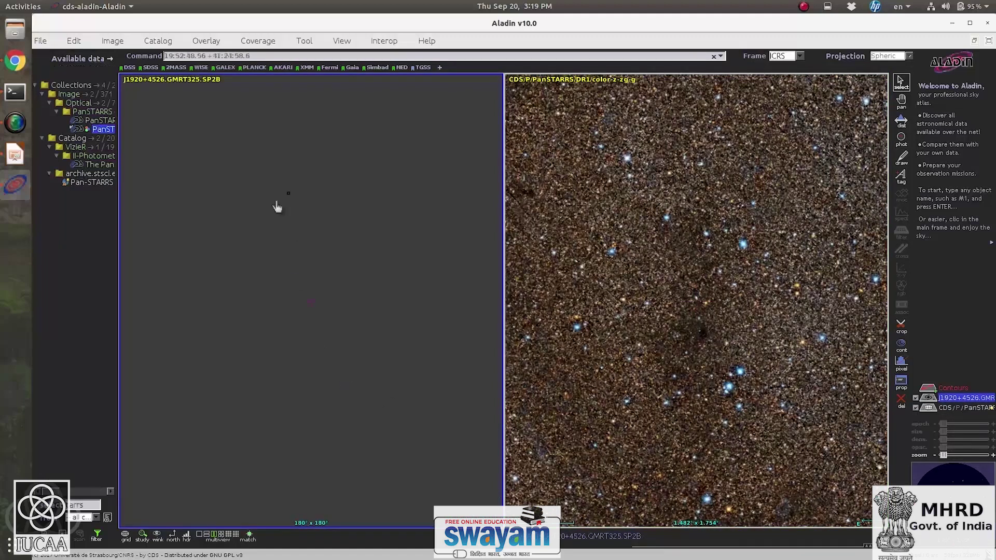
left_click(286, 229)
scroll(288, 279, "up", 3)
scroll(289, 278, "up", 3)
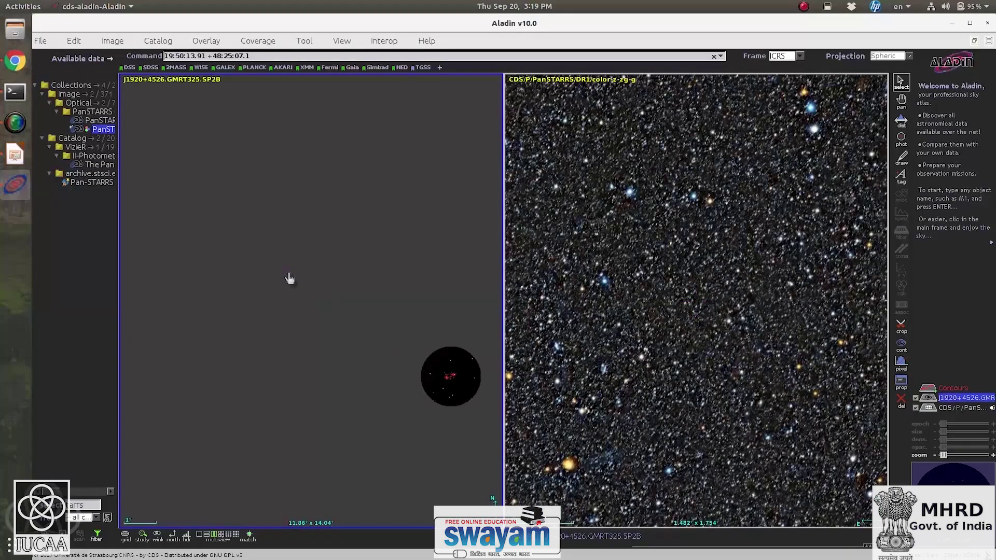
left_click(460, 380)
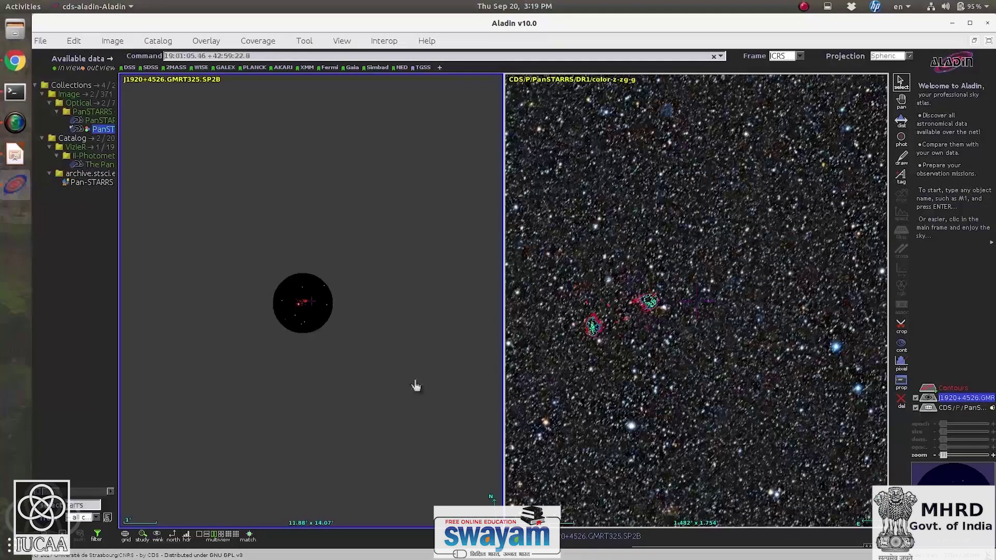
scroll(415, 385, "up", 3)
scroll(417, 385, "up", 3)
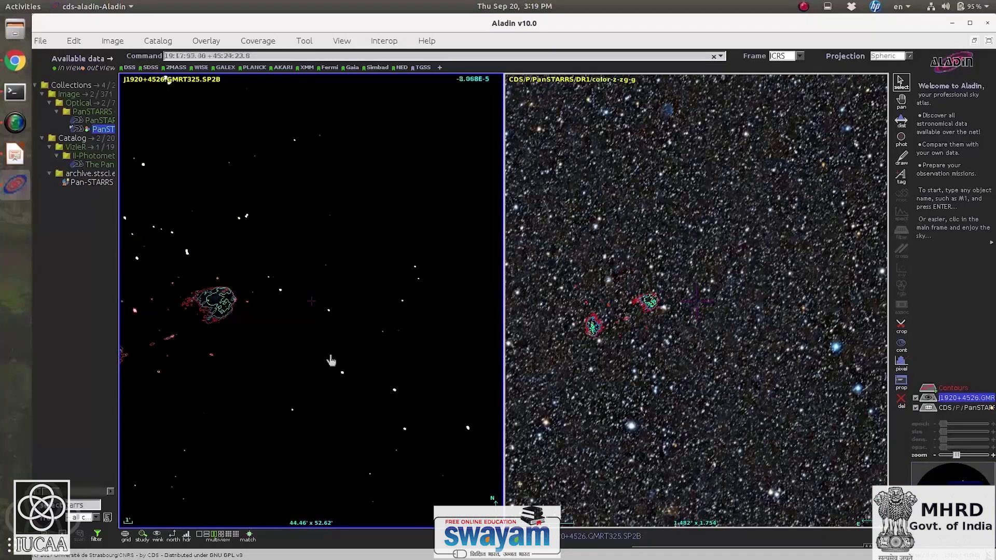
left_click(175, 348)
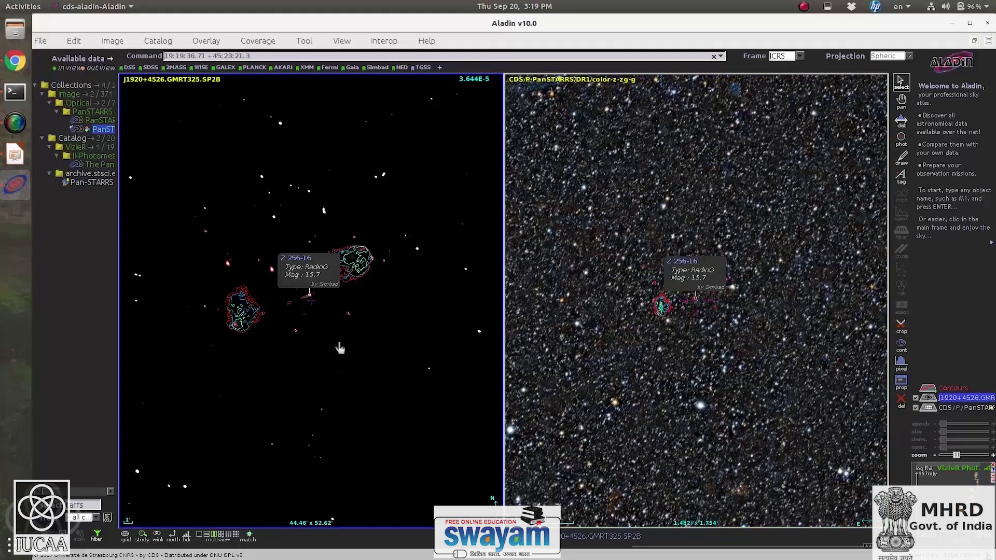
- Match the PanSTARRS view to the radio field so contours overlay both views
left_click(252, 532)
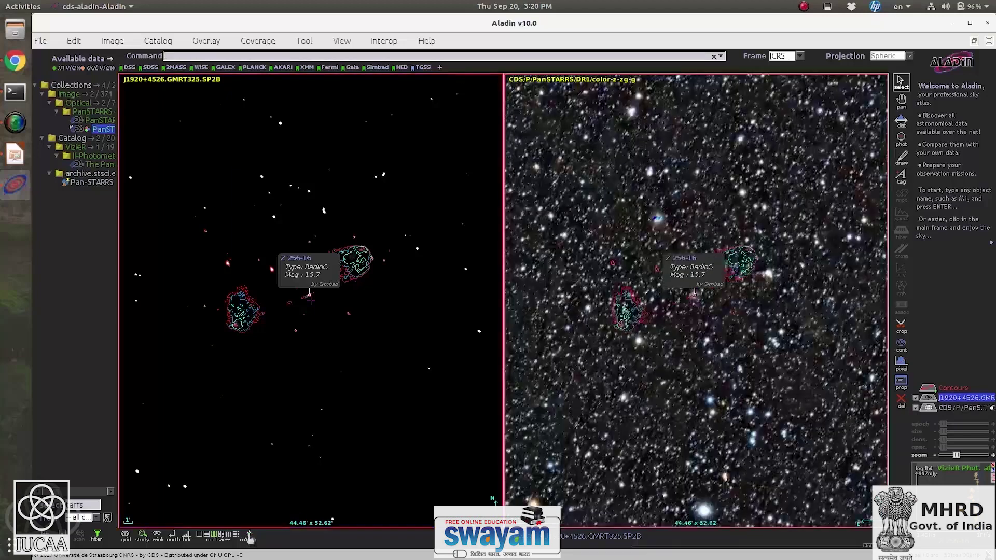
scroll(293, 378, "up", 4)
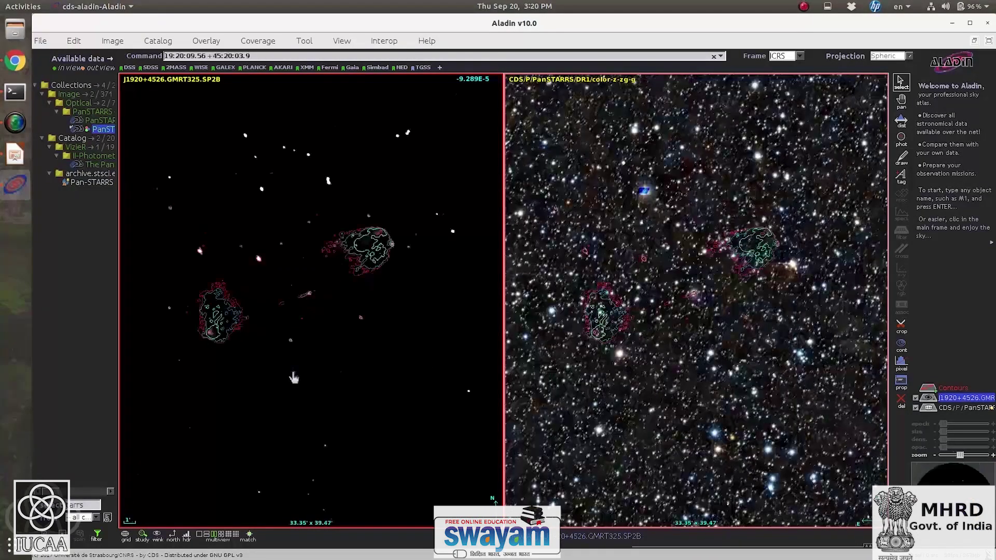
scroll(294, 378, "down", 2)
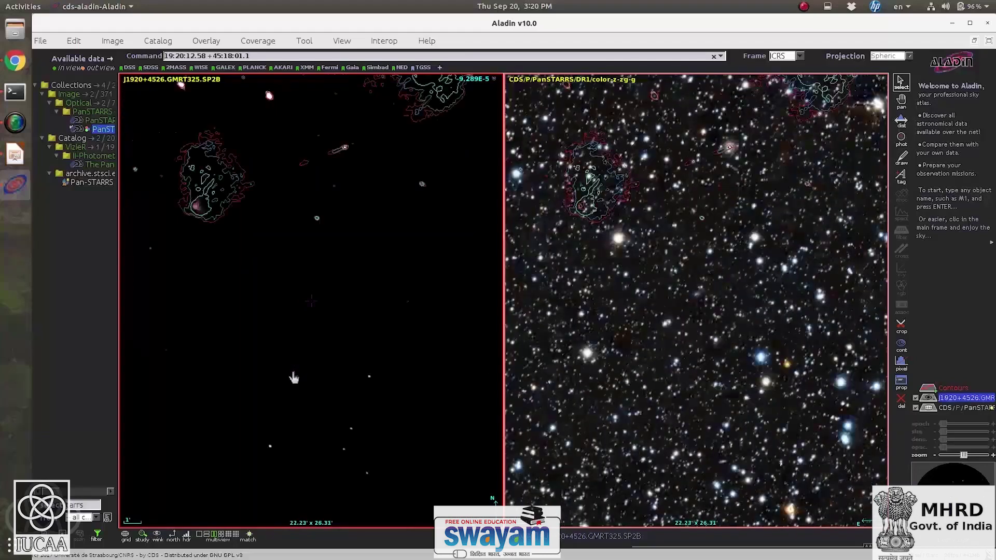
right_click(331, 147)
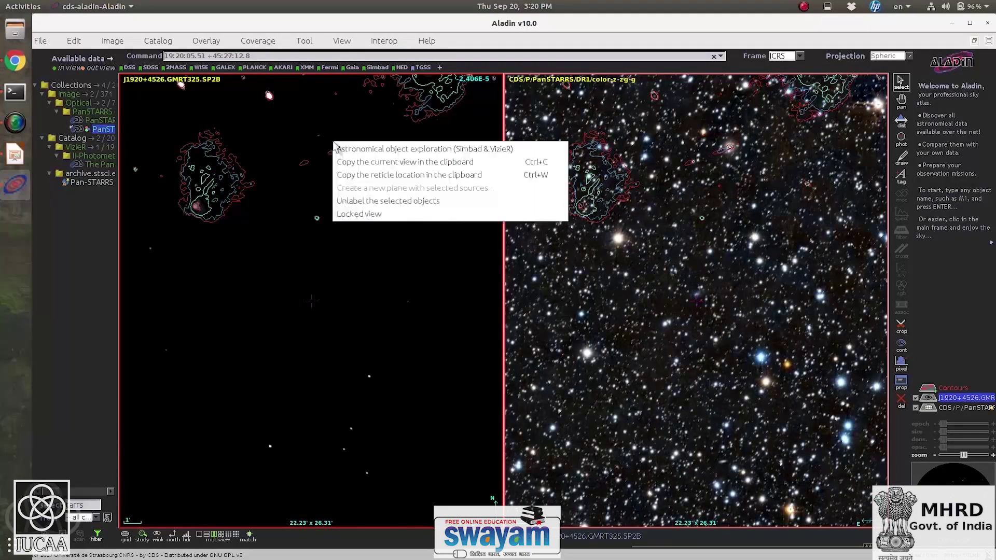
right_click(331, 145)
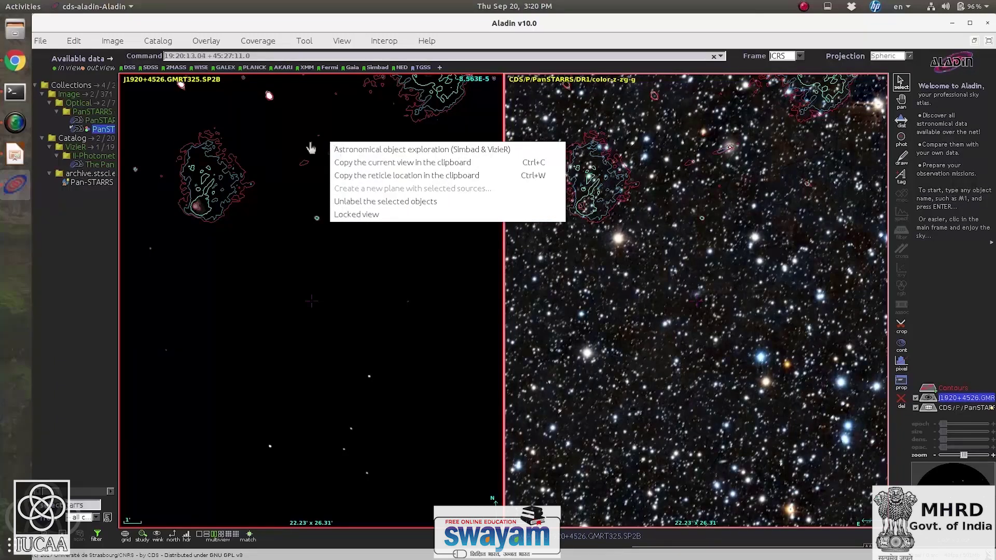
left_click(311, 149)
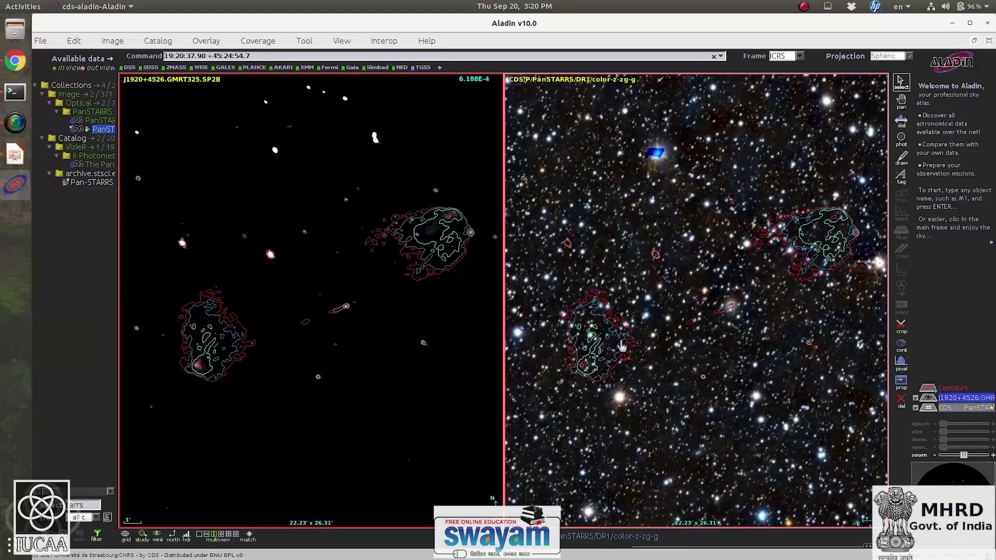
- Zoom into a radio lobe, zoom back out, and recentre both views between the two lobes
scroll(623, 346, "up", 1)
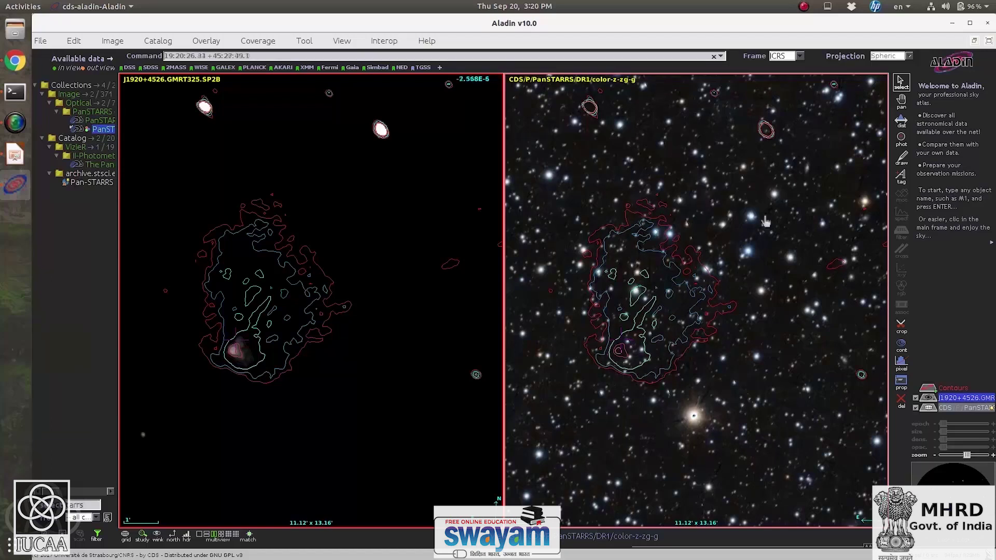
scroll(750, 283, "down", 1)
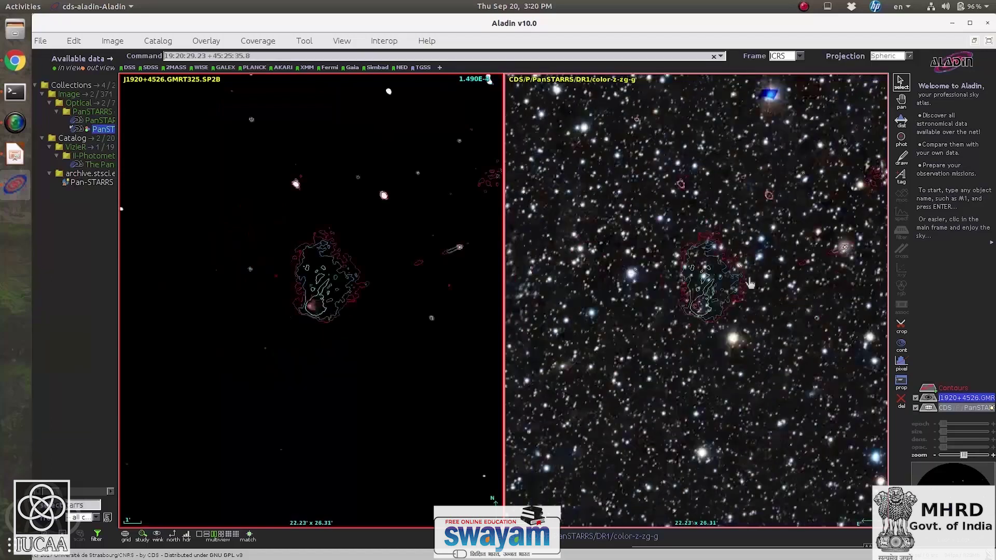
left_click(788, 258)
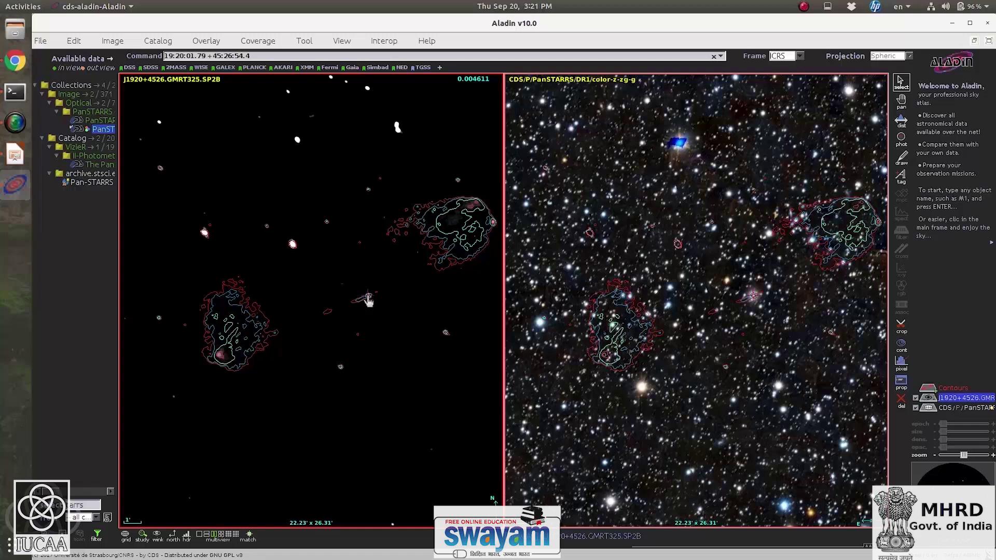
mouse_move(368, 299)
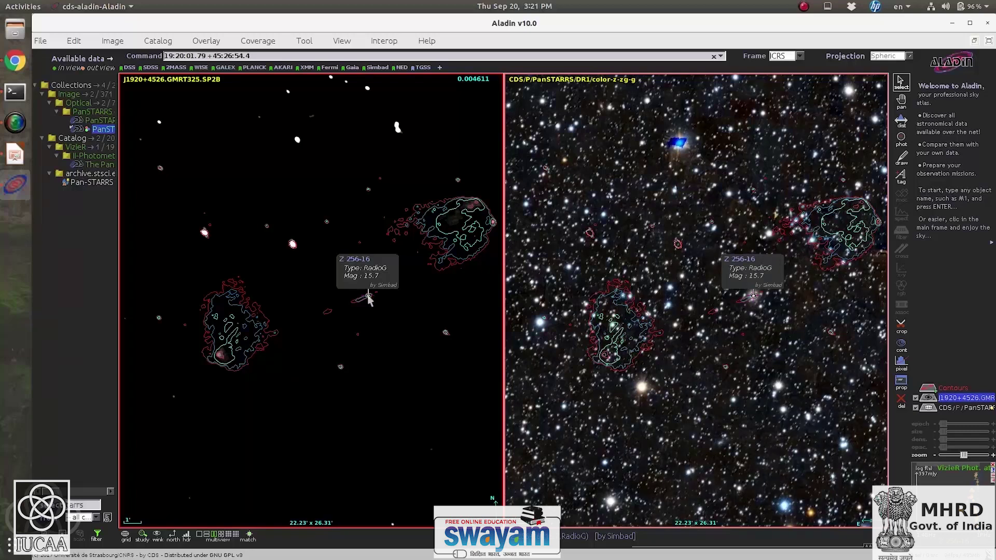
- Open the Simbad page for Z 256-16 and select the galaxy's FK4 coordinates
left_click(355, 262)
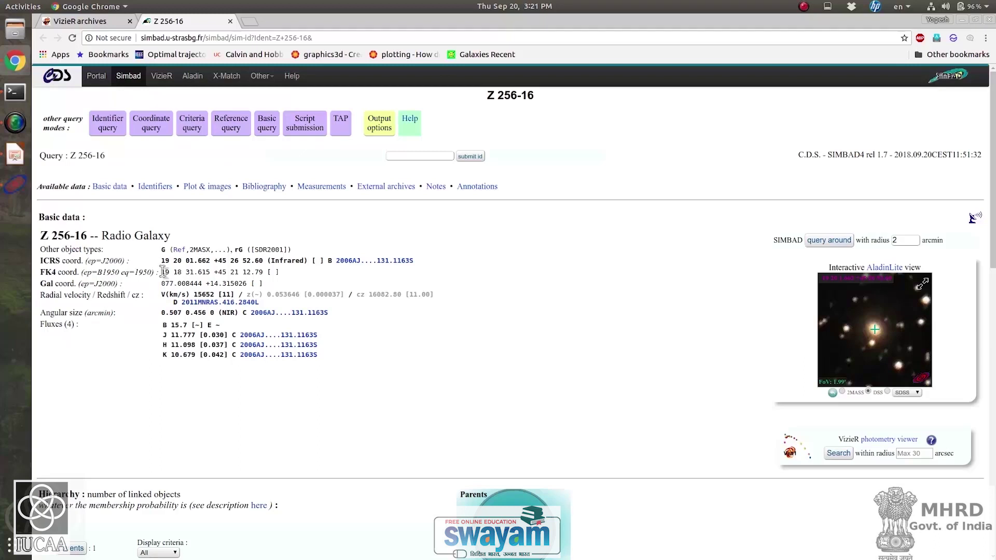
left_click_drag(162, 272, 268, 271)
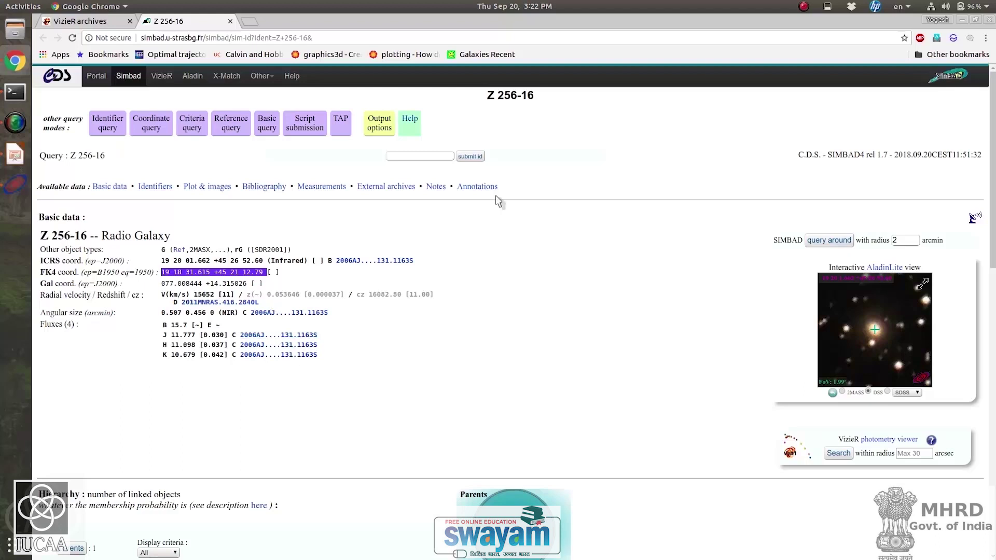
- Close Google Chrome after checking Z 256-16's FK4 coordinates and return to Aladin
left_click(990, 21)
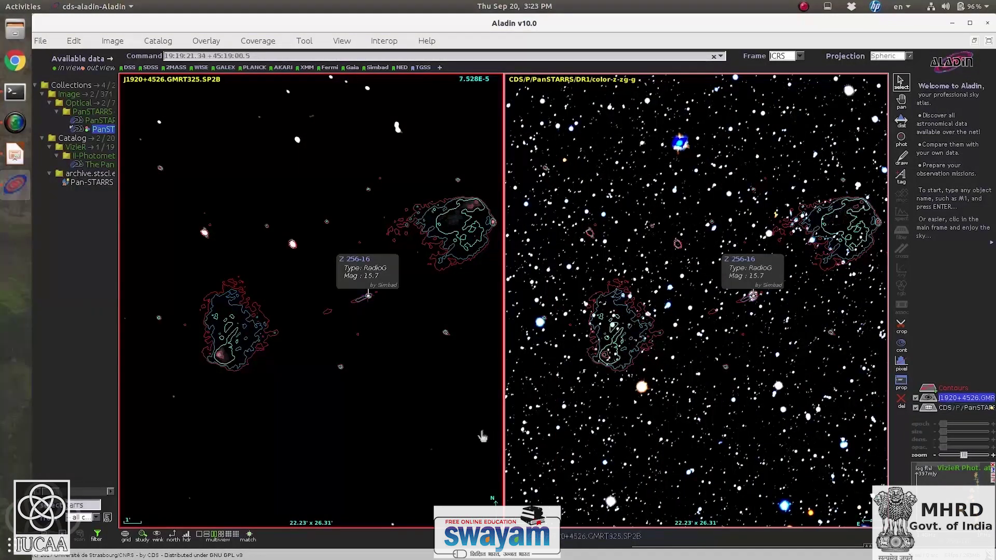
- Switch to one full-width panel of the PanSTARRS layer, centred and zoomed on both contoured lobes
left_click(201, 535)
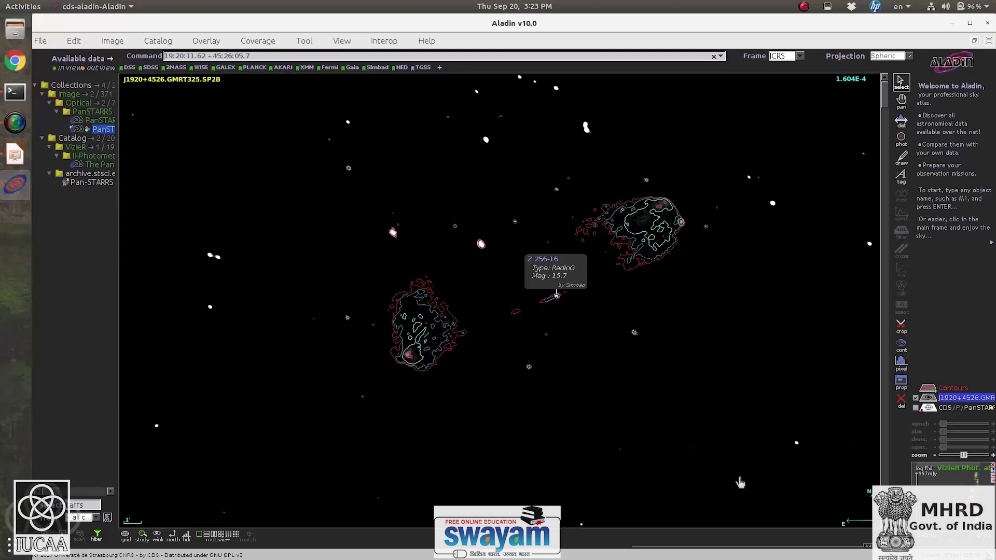
left_click(927, 401)
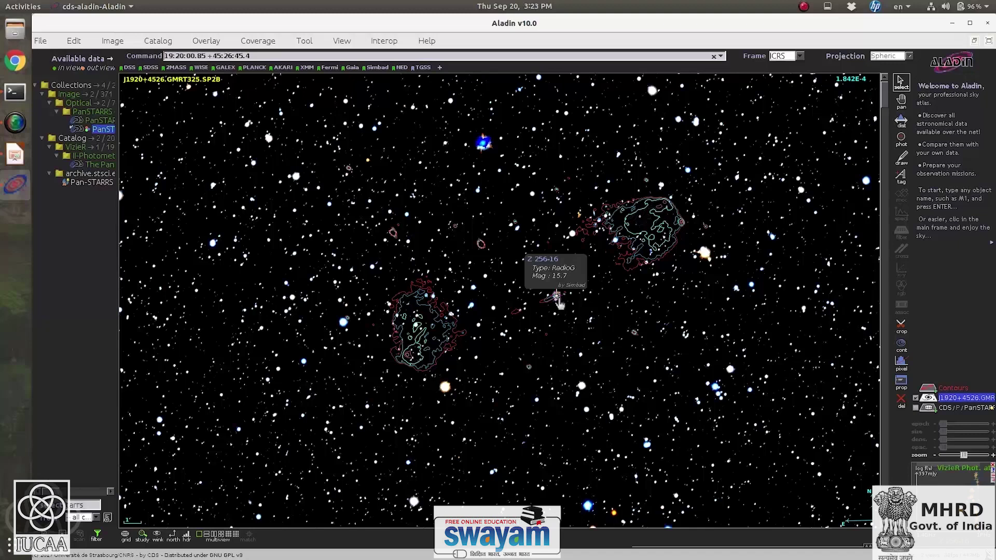
left_click_drag(558, 301, 527, 314)
scroll(526, 313, "up", 2)
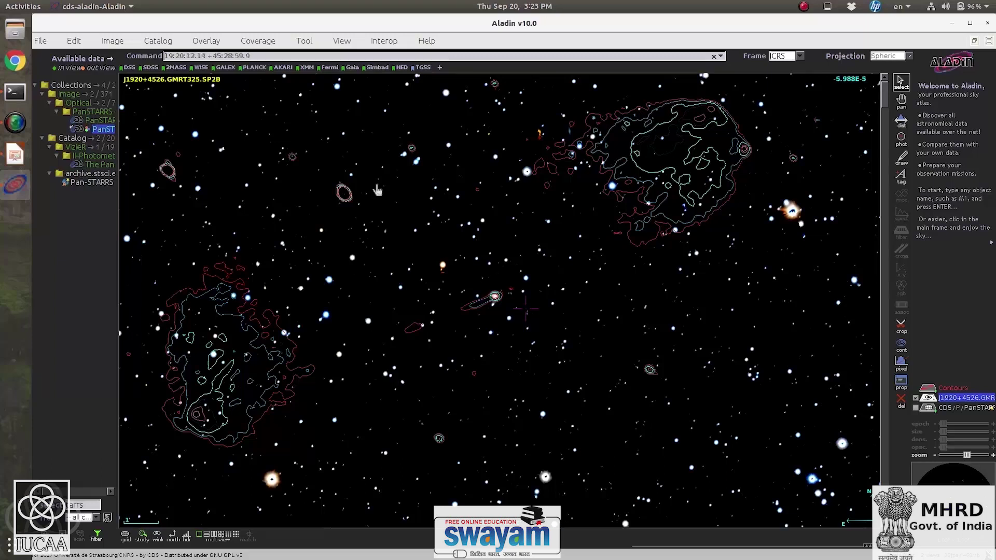
left_click(44, 41)
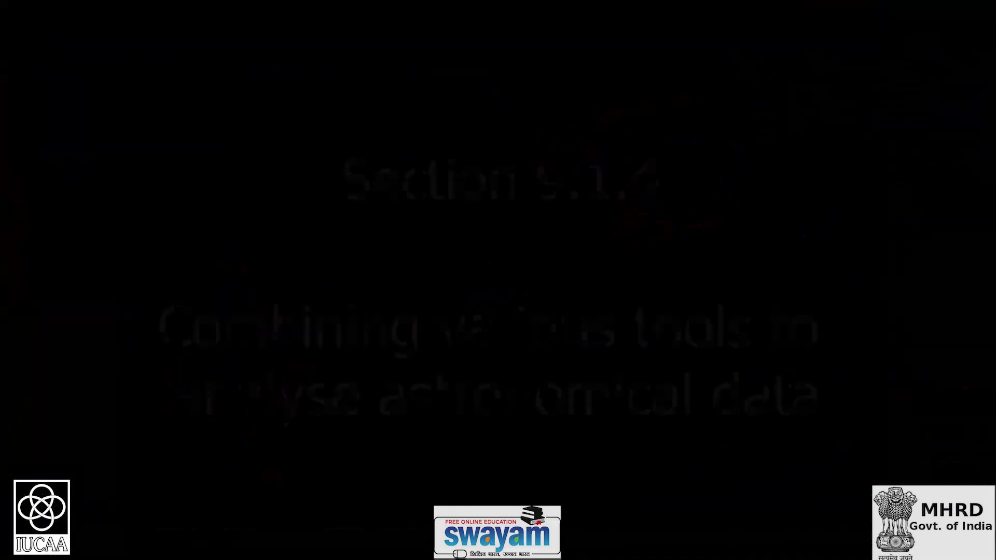
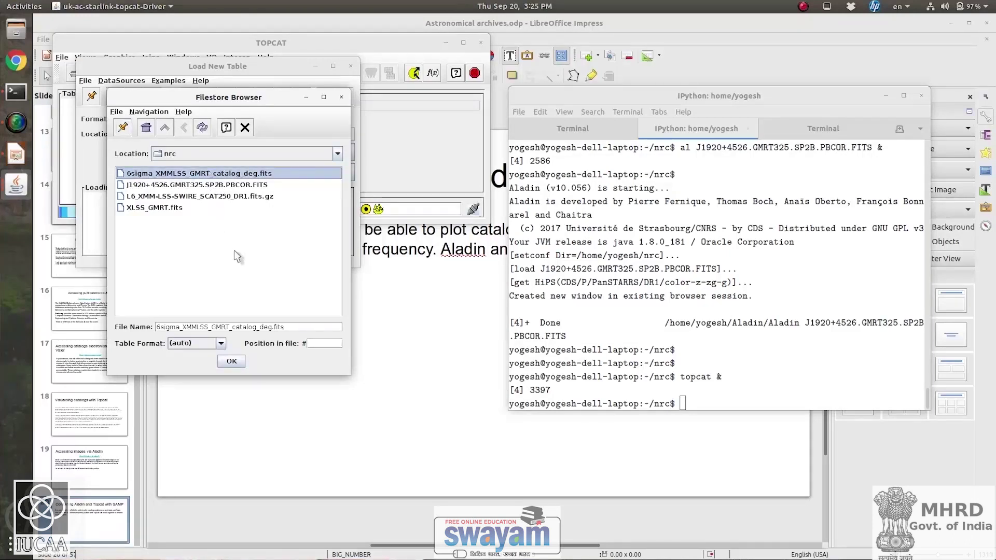
- Load the GMRT catalog, then add L6_XMM-LSS-SWIRE_SCAT250_DR1.fits.gz as a second TOPCAT table
left_click(243, 359)
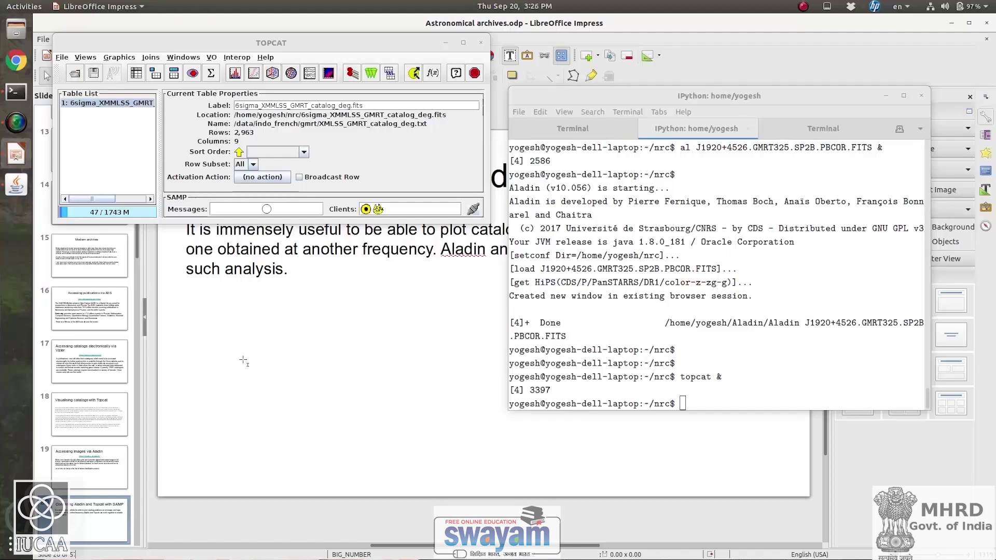
left_click(309, 162)
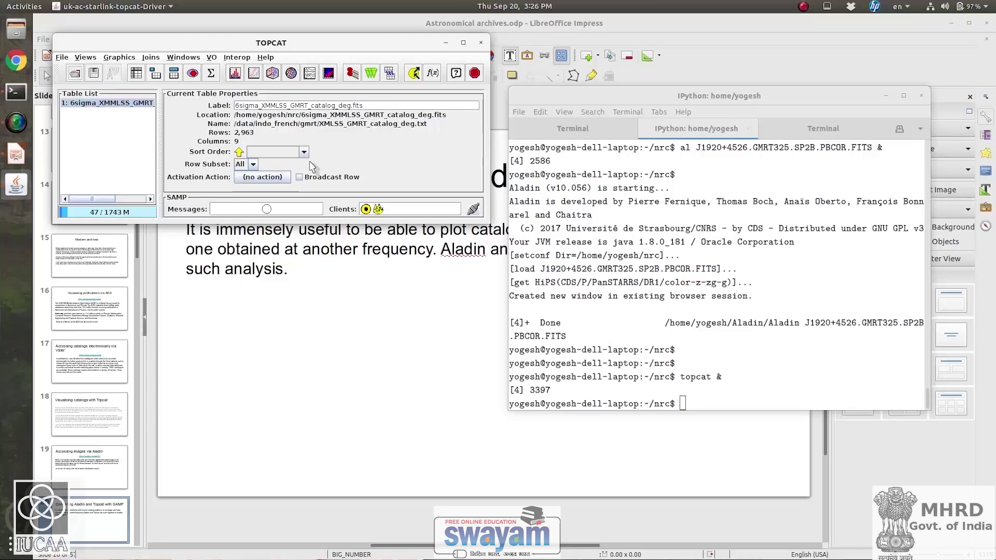
left_click(76, 74)
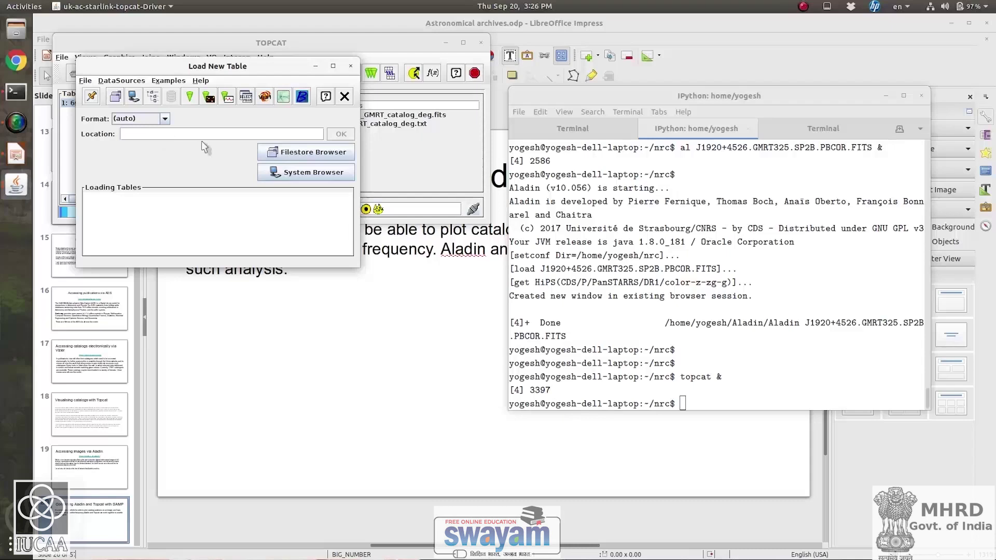
left_click(289, 148)
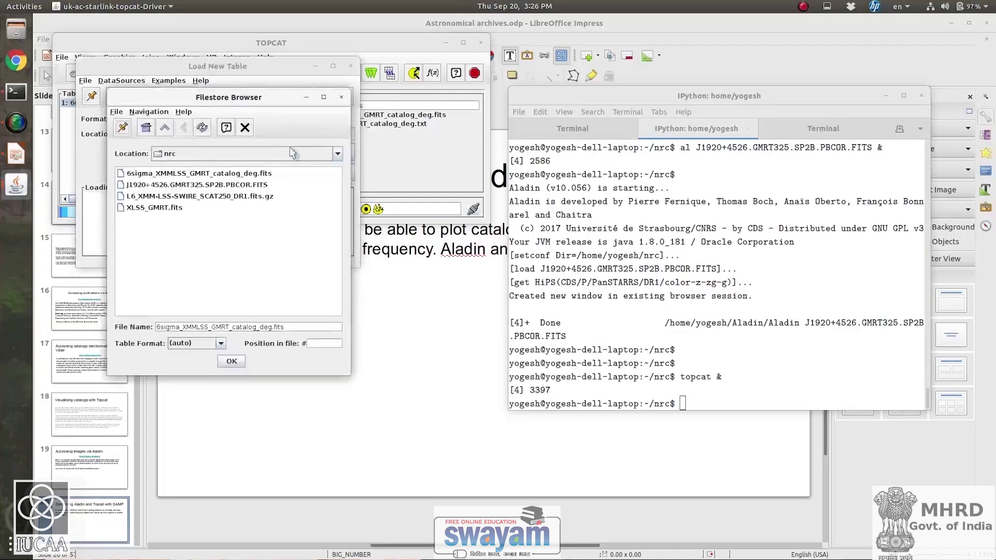
left_click(206, 197)
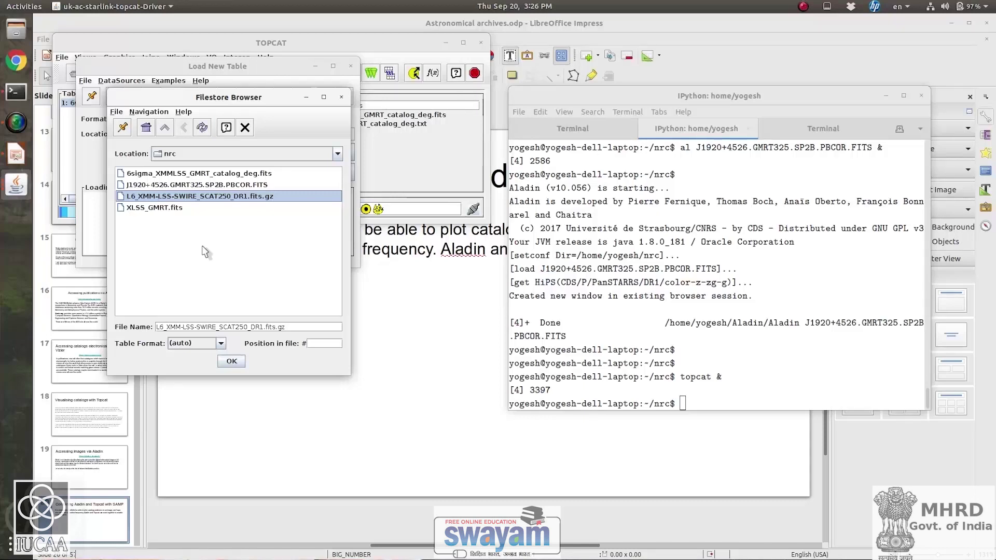
left_click(230, 362)
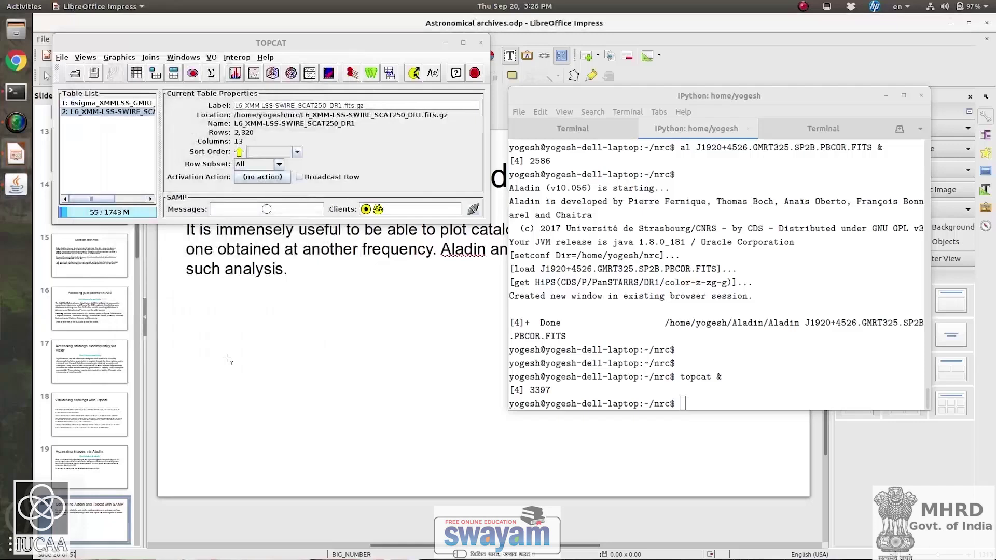
double_click(102, 112)
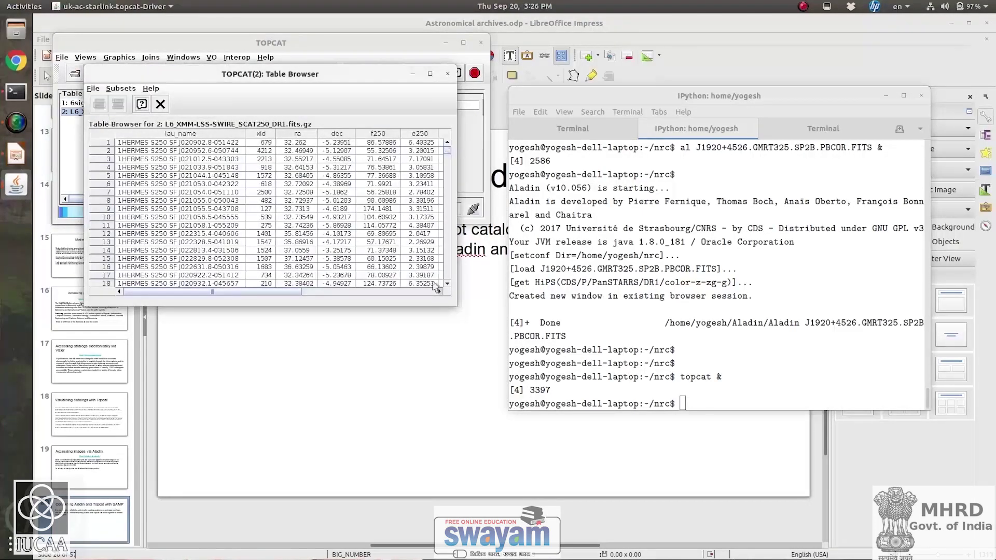
left_click_drag(457, 310, 857, 437)
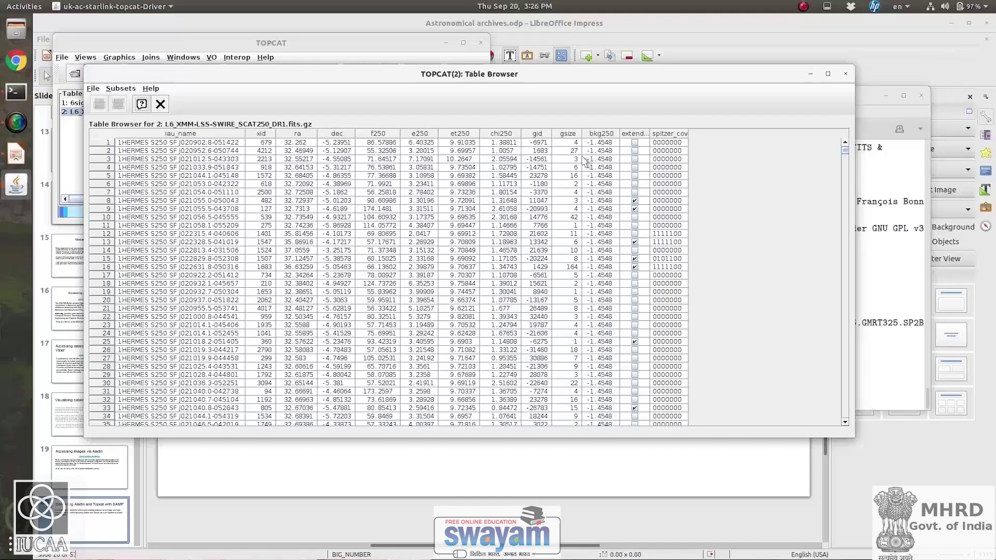
left_click(160, 104)
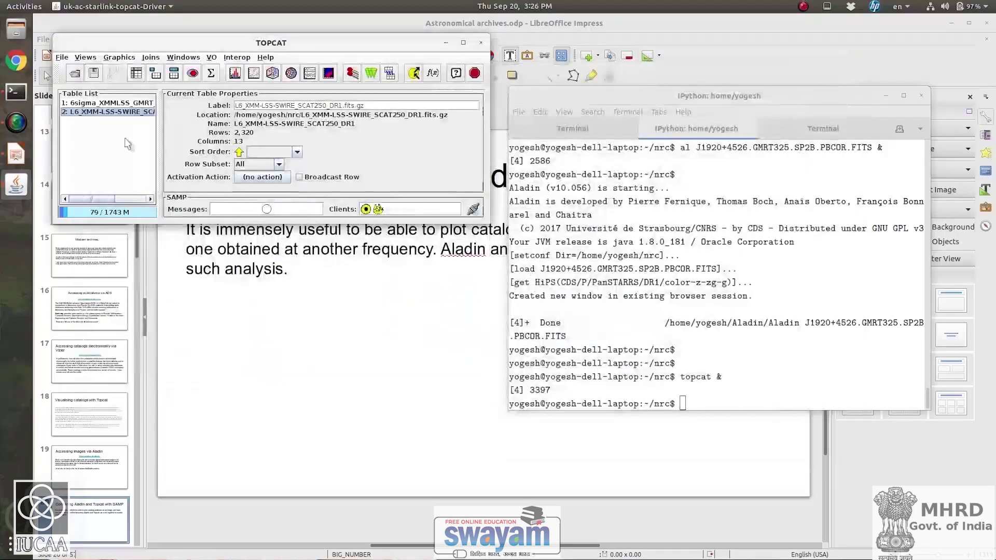
double_click(116, 103)
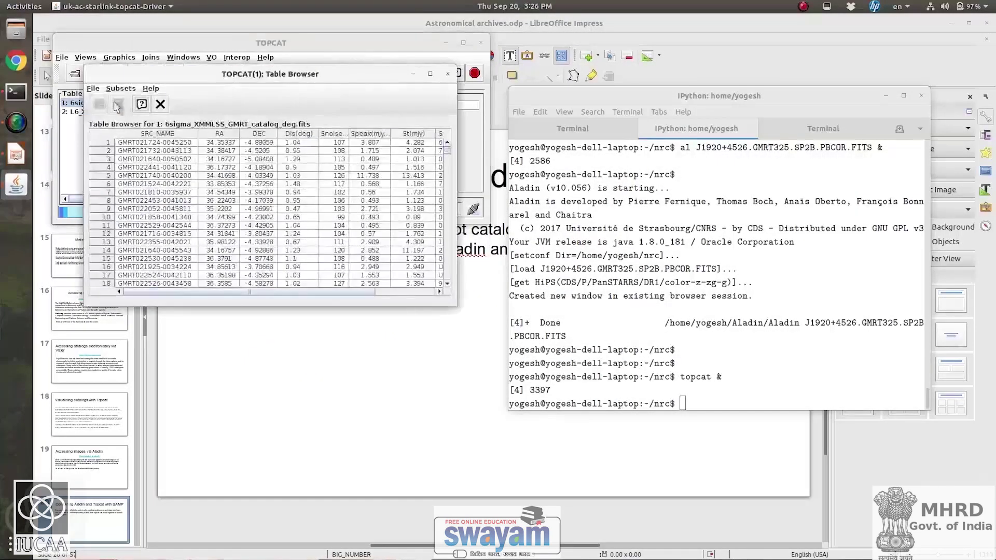
left_click(456, 304)
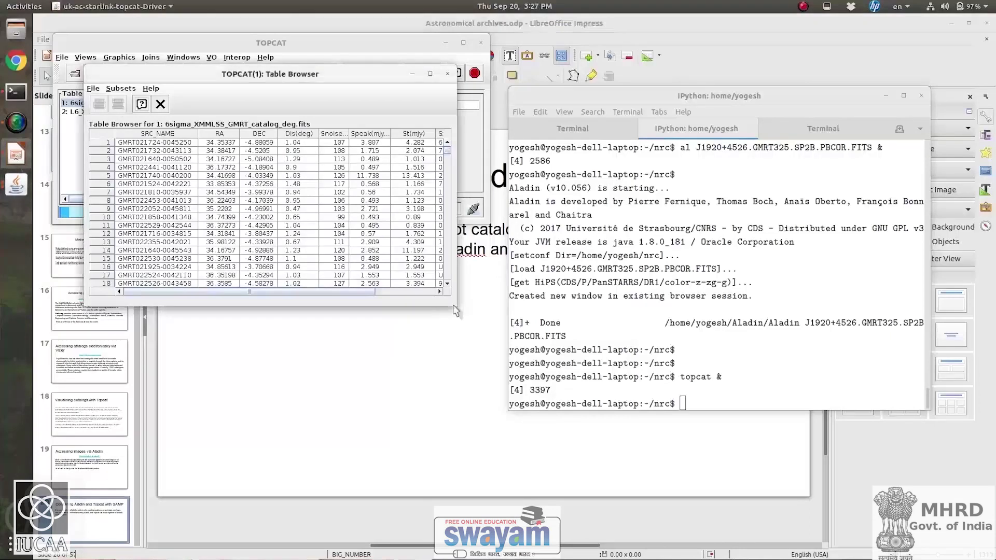
left_click_drag(457, 305, 799, 461)
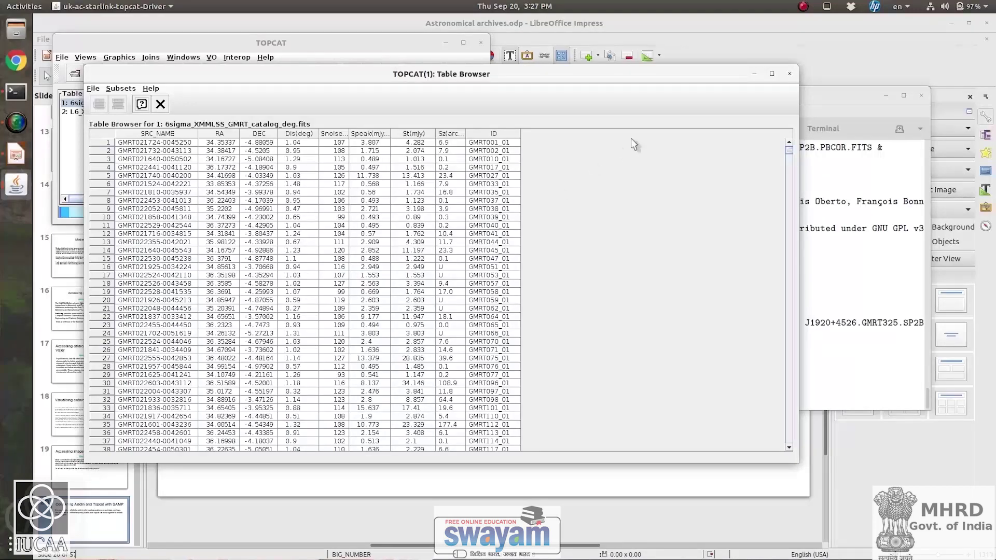
left_click(788, 75)
left_click(547, 126)
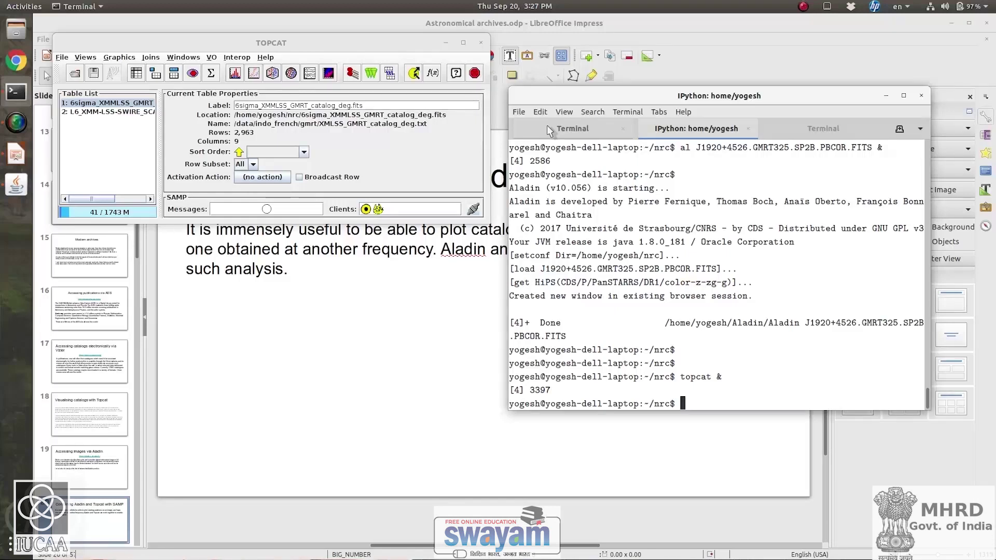
- Pair-match the 6sigma GMRT catalog with the SWIRE catalog on sky position within 2.0 arcsec
left_click(248, 83)
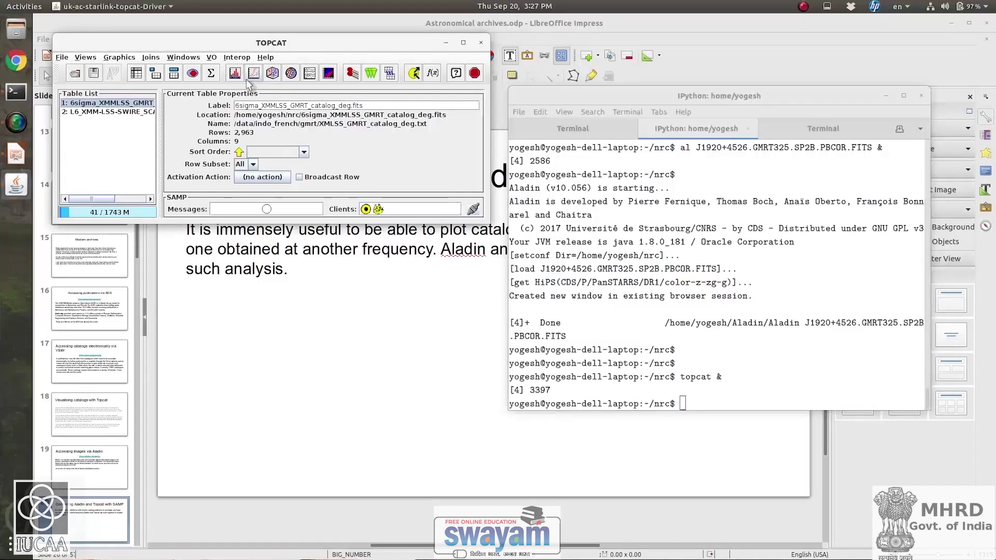
left_click(357, 77)
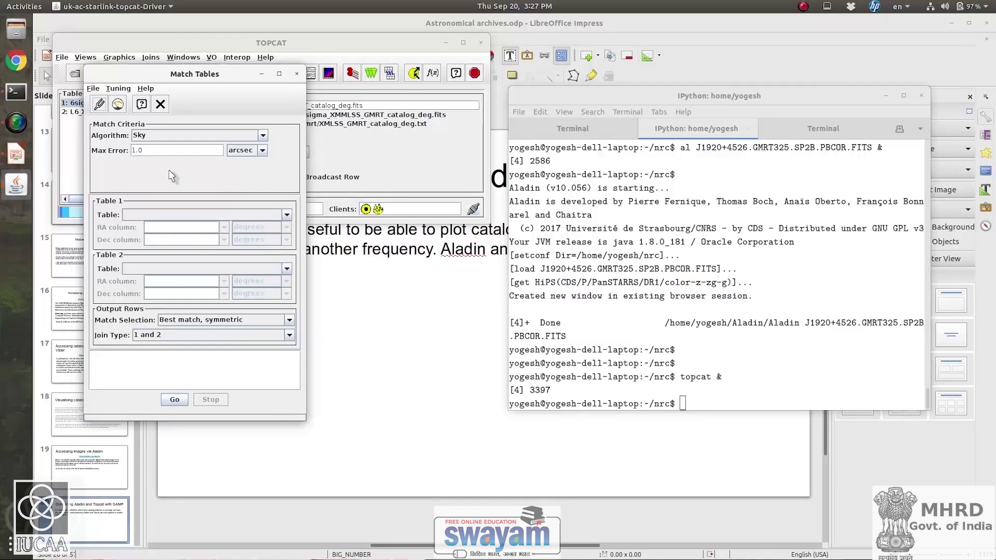
left_click(166, 151)
key("BackSpace")
key("BackSpace")
key("BackSpace")
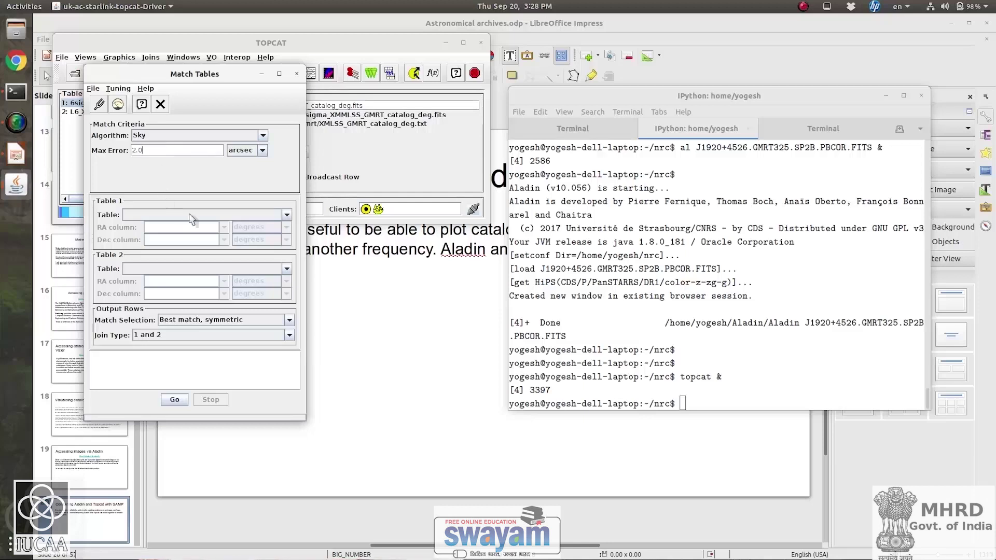
left_click(287, 215)
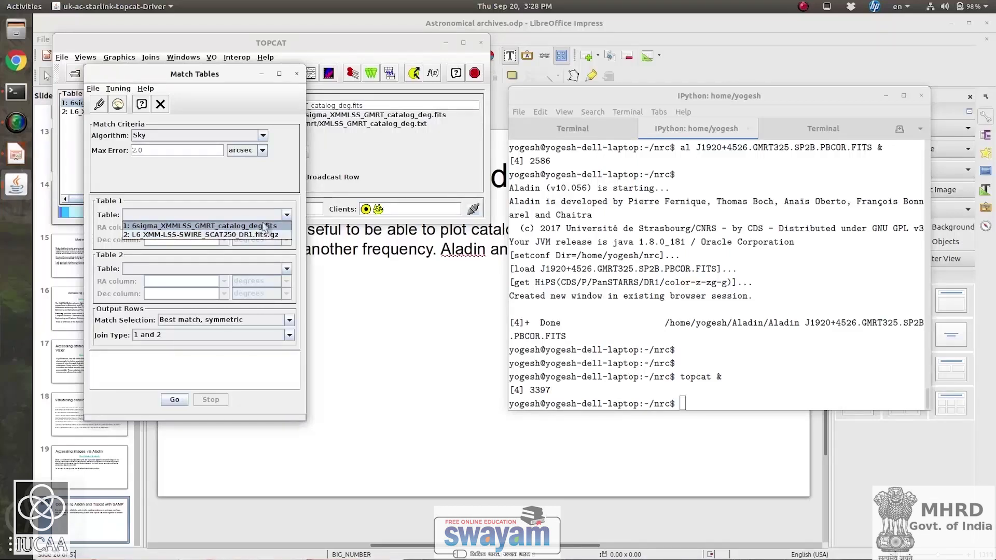
left_click(266, 227)
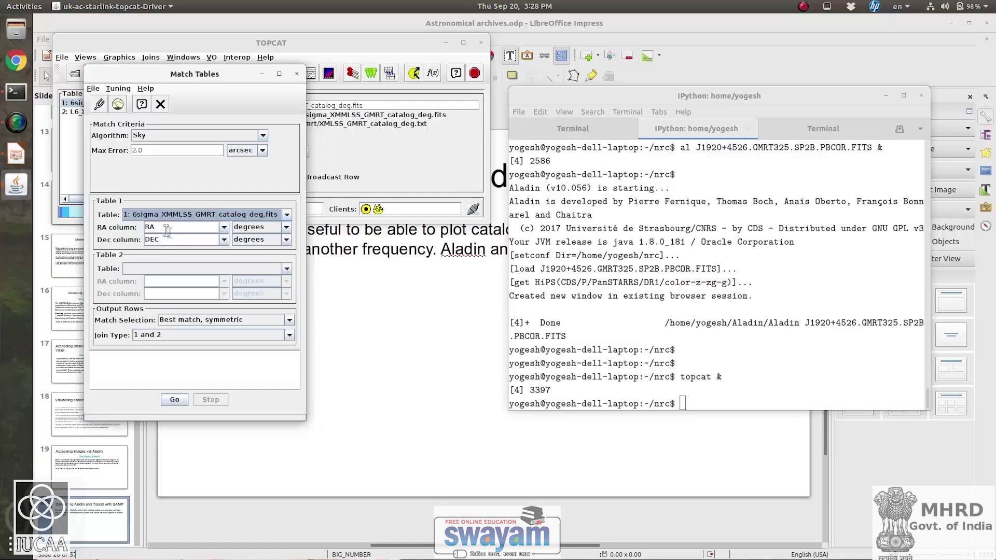
left_click(286, 268)
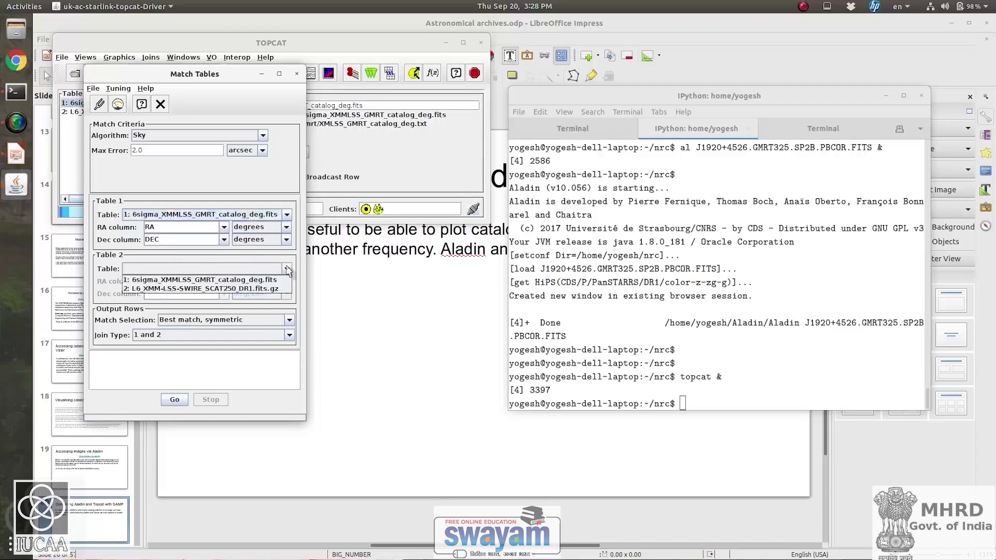
left_click(265, 288)
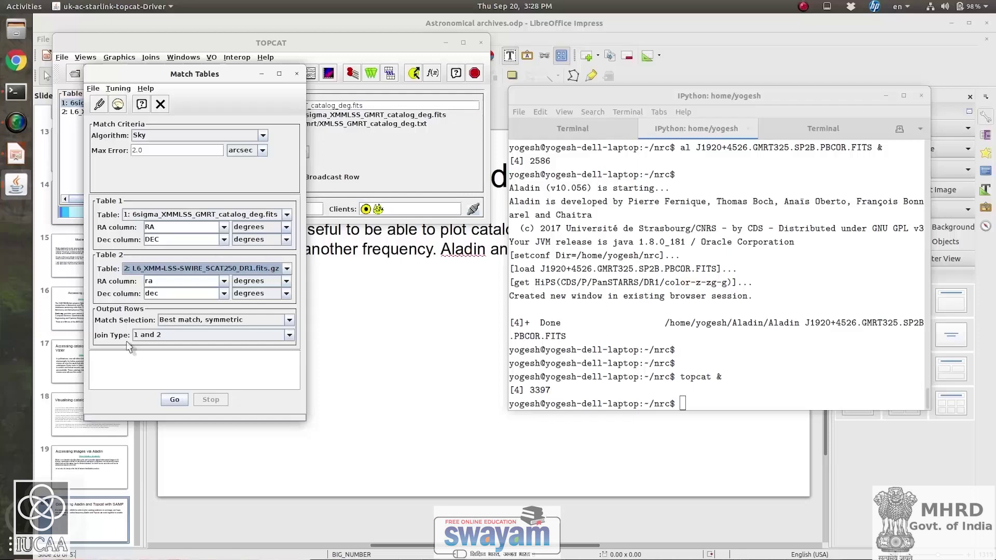
left_click(171, 402)
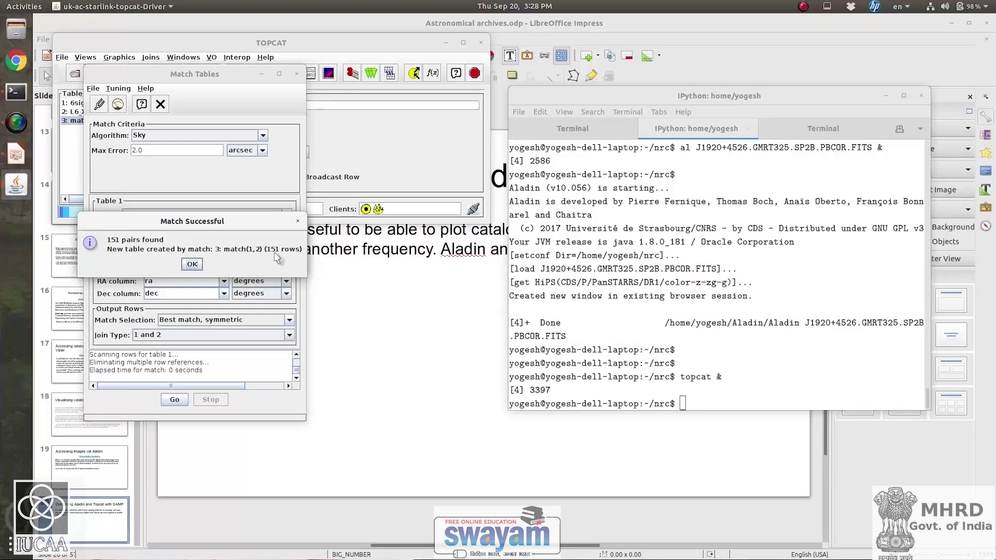
- Inspect the 151-row match(1,2) table and its Separation column, then close its view
left_click(192, 265)
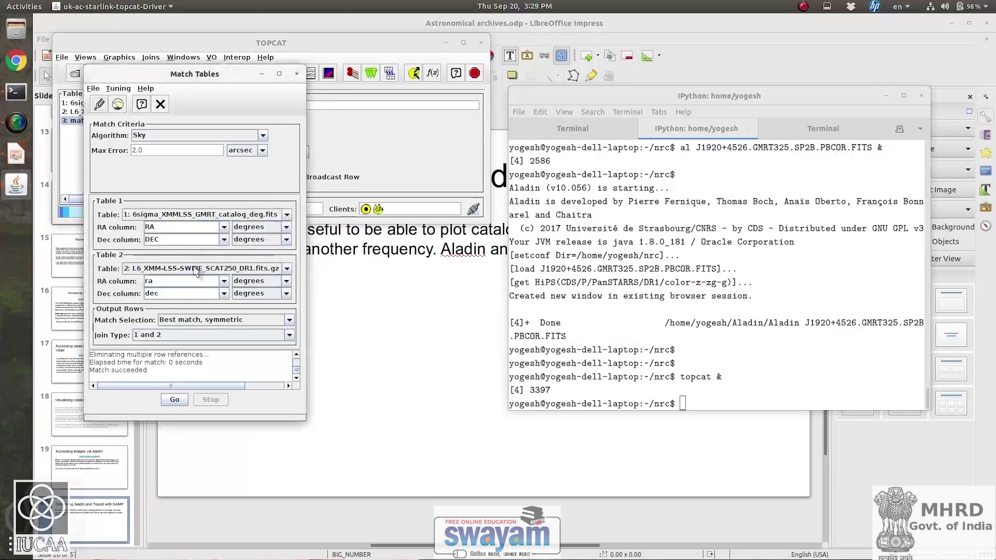
left_click(296, 74)
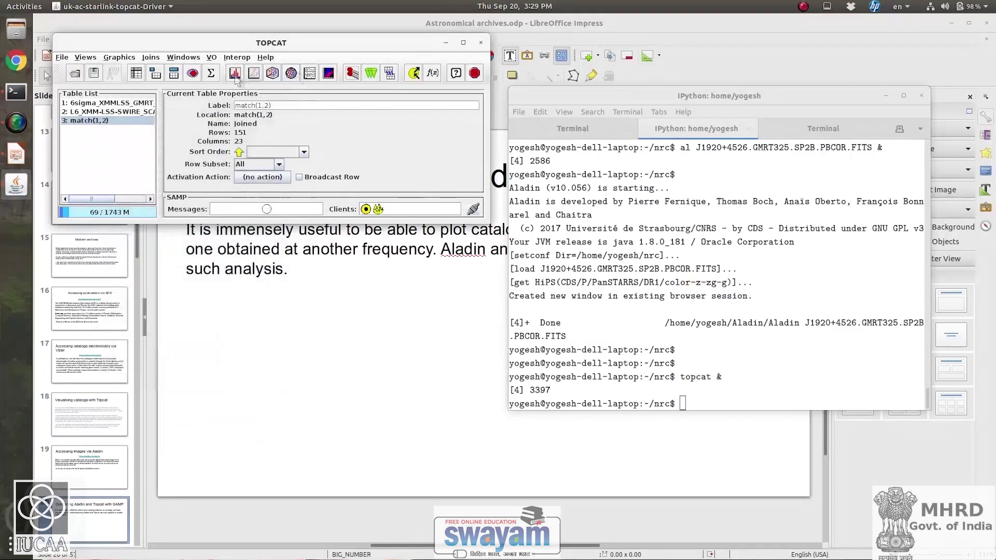
left_click(101, 126)
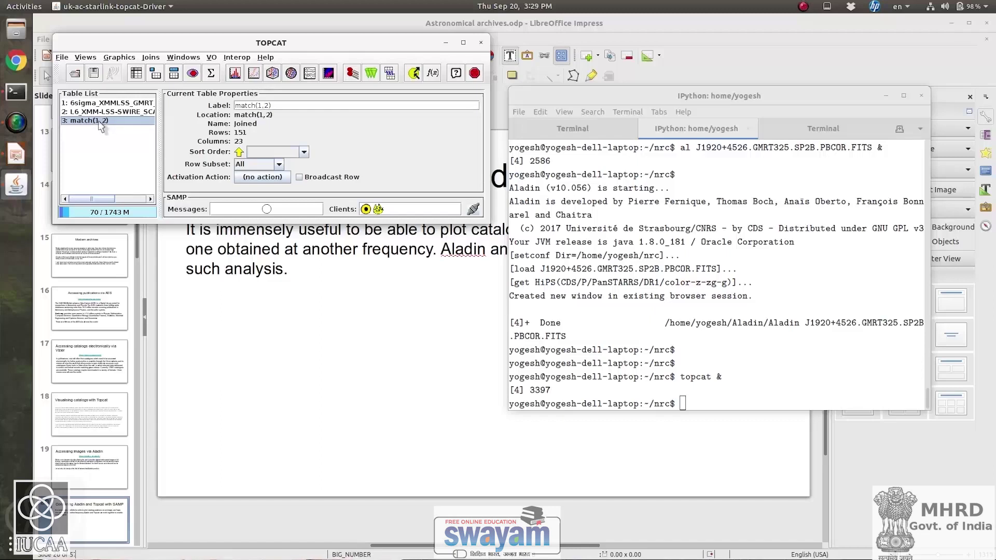
double_click(101, 126)
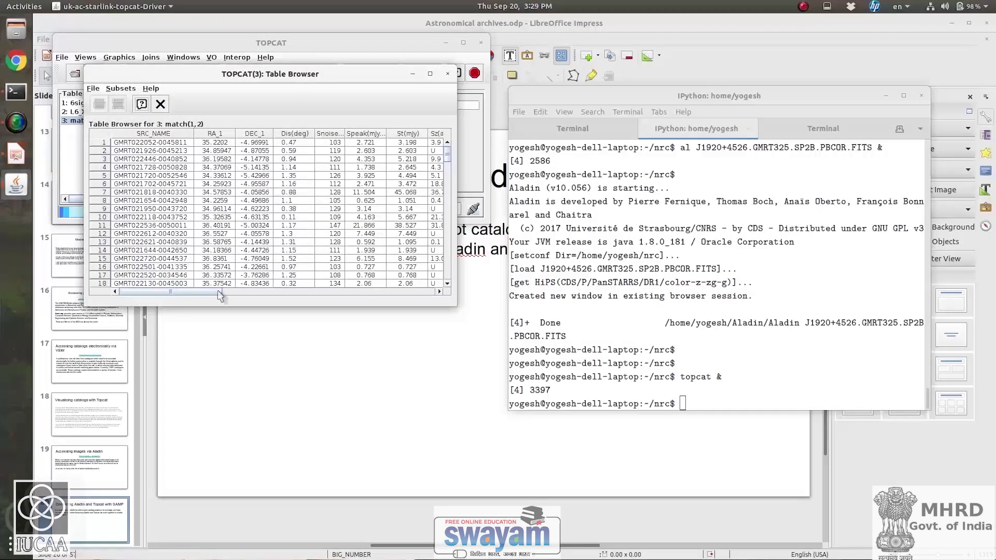
left_click_drag(216, 294, 435, 289)
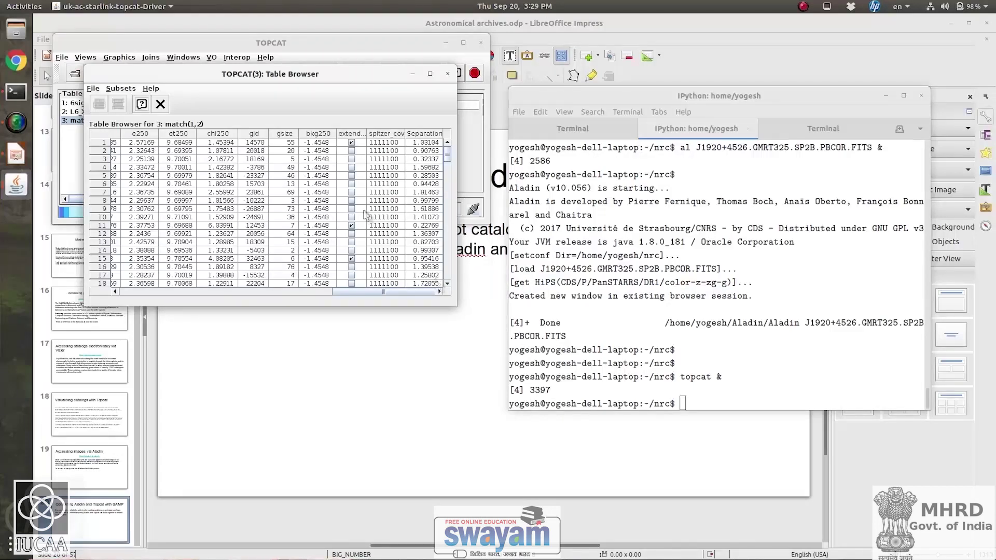
left_click(161, 104)
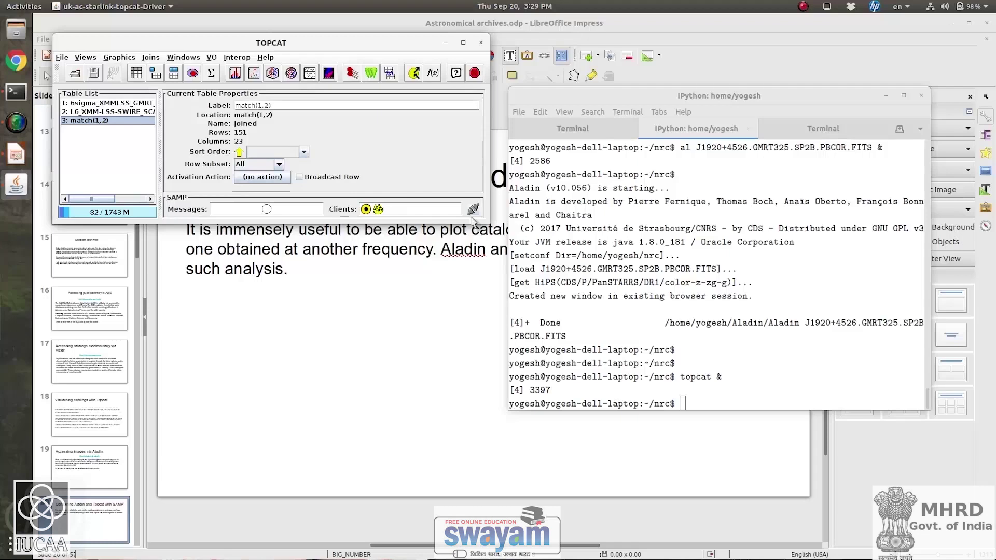
left_click(598, 308)
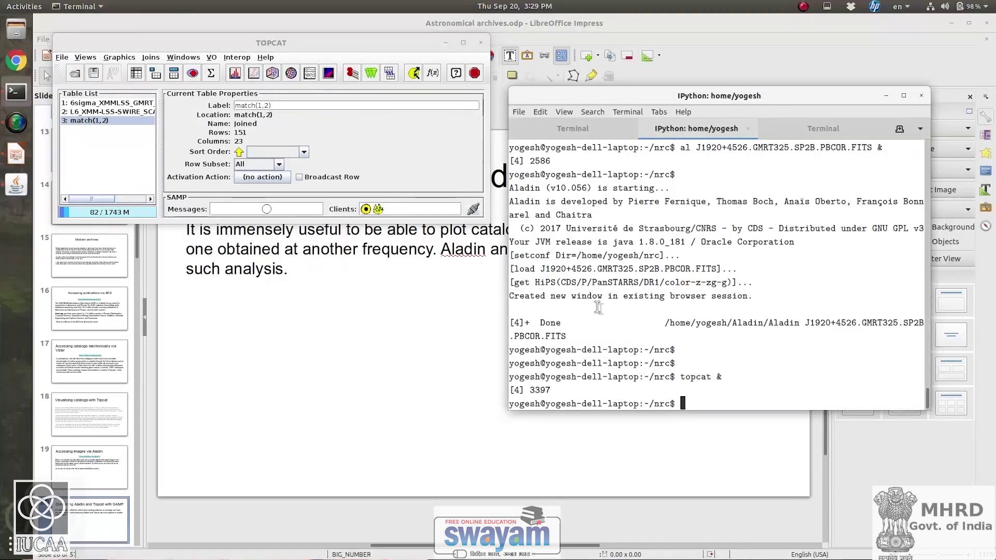
- Launch Aladin on XLSS_GMRT.fits with the command 'al XLSS_GMRT.fits &'
type("al X")
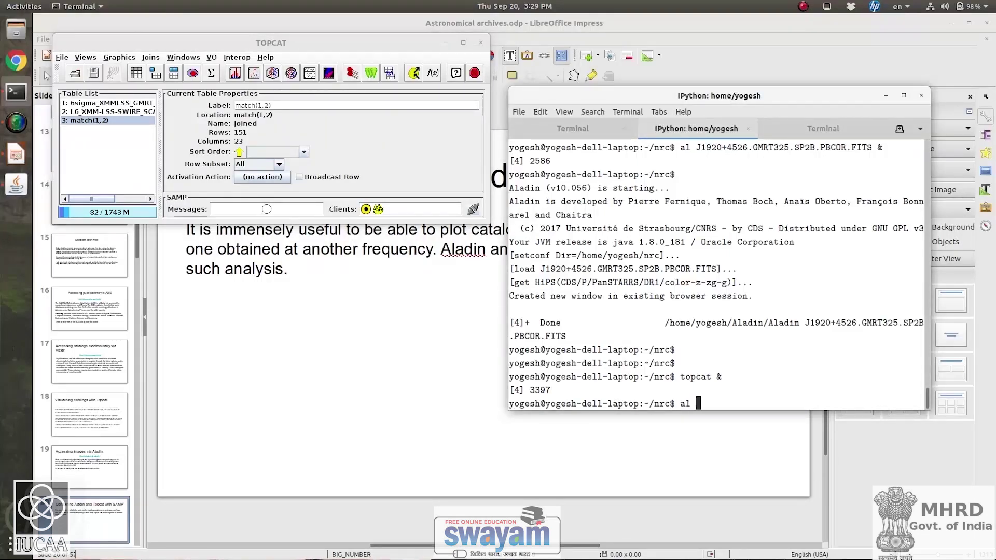
key("Tab")
type("&")
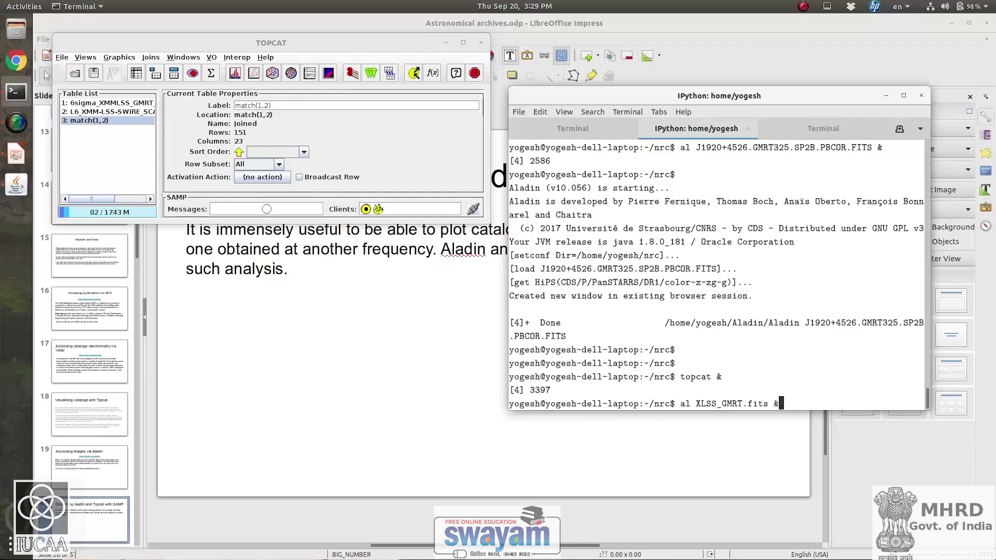
key("Return")
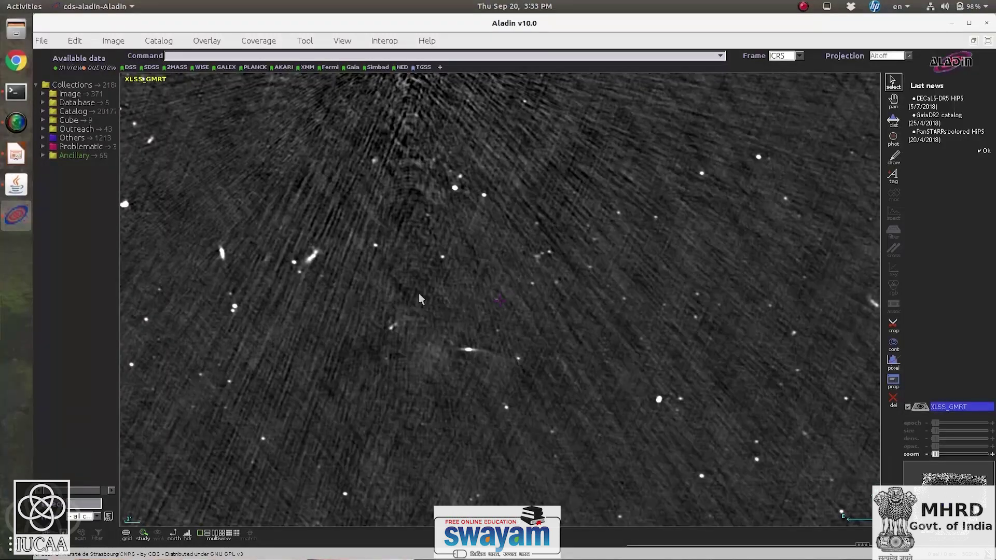
- Send the match(1,2) table from TOPCAT to Aladin via Interop, dismissing the error message
left_click(16, 186)
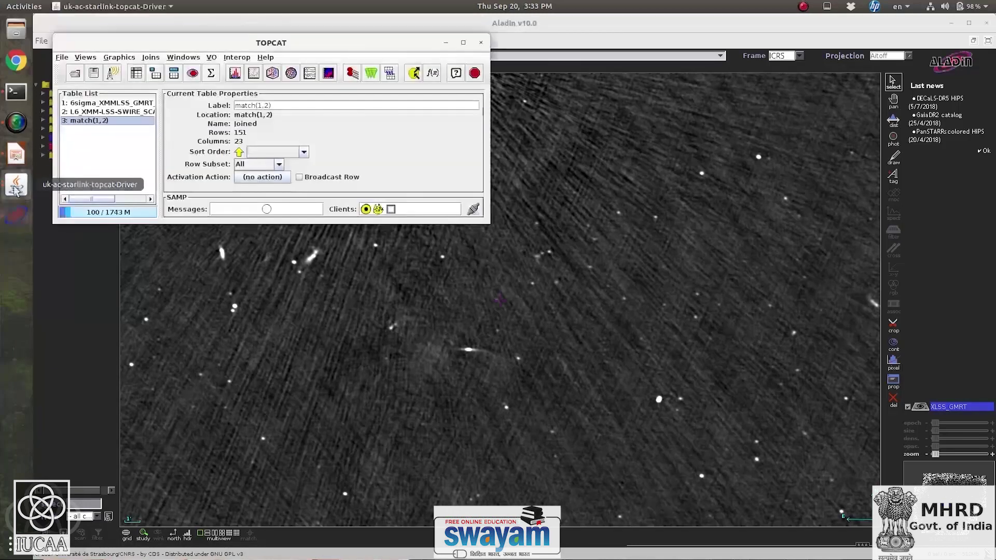
left_click(136, 113)
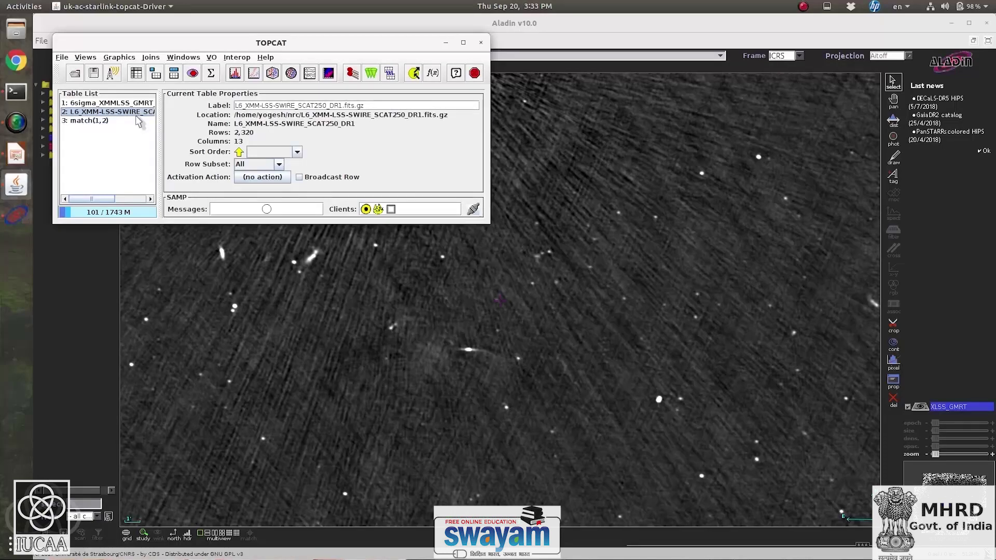
left_click(123, 121)
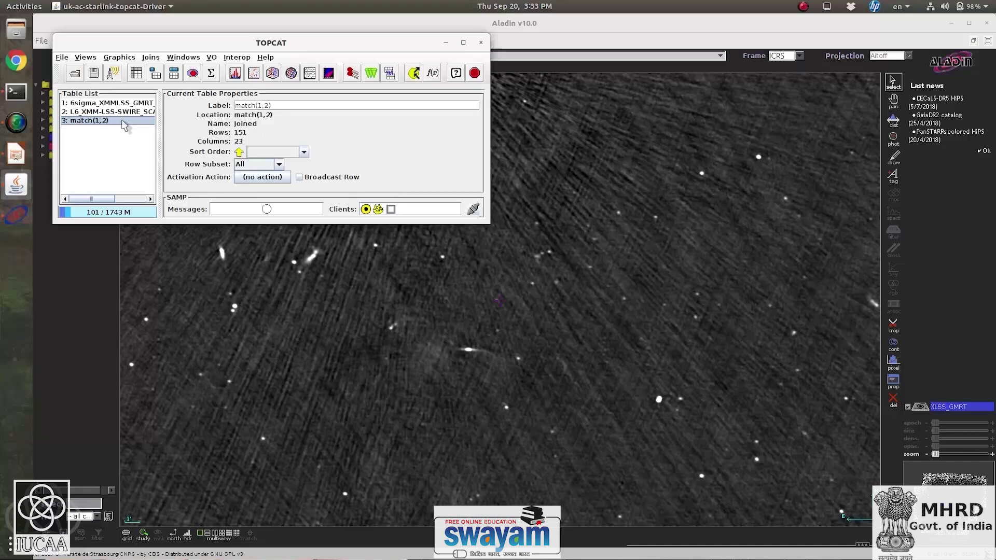
left_click(231, 58)
mouse_move(271, 118)
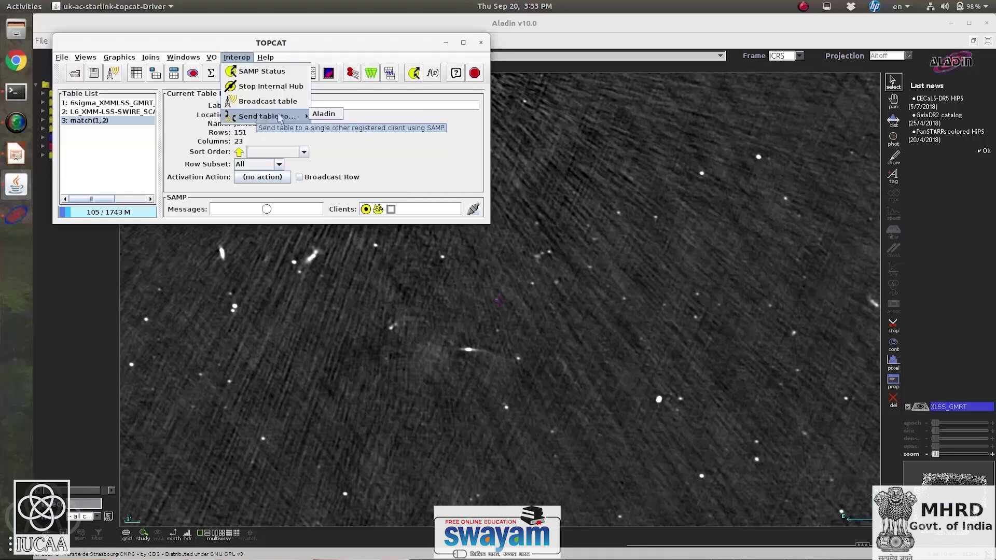
mouse_move(306, 118)
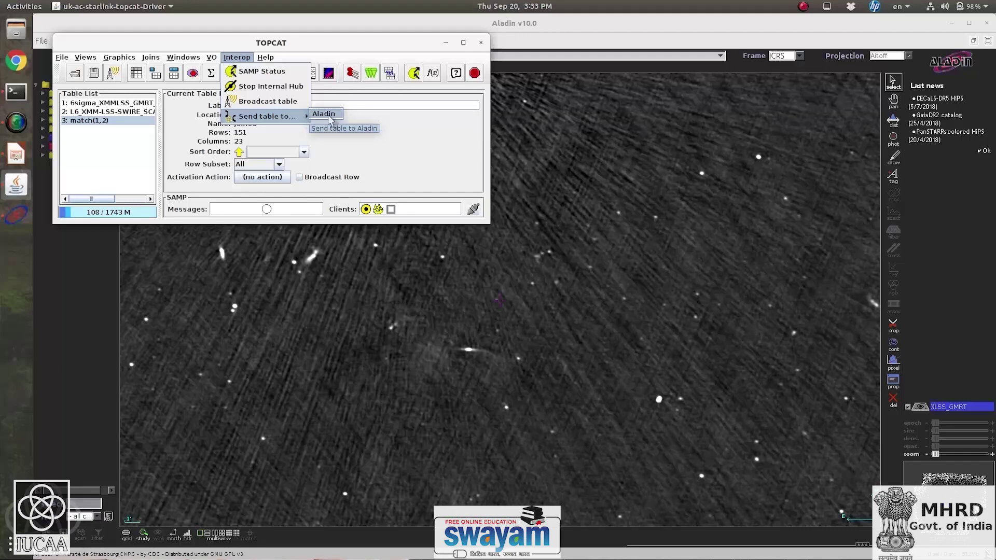
left_click(330, 119)
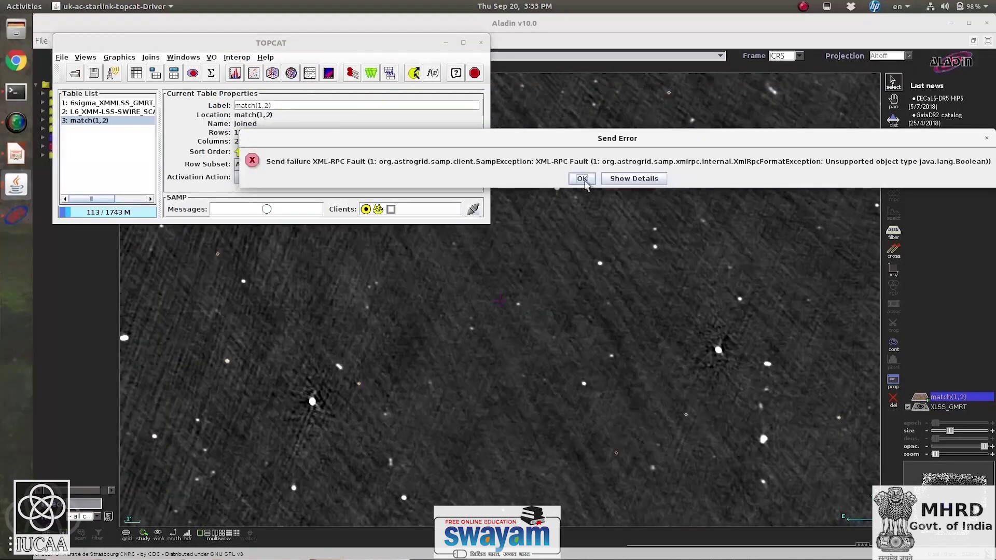
left_click(583, 179)
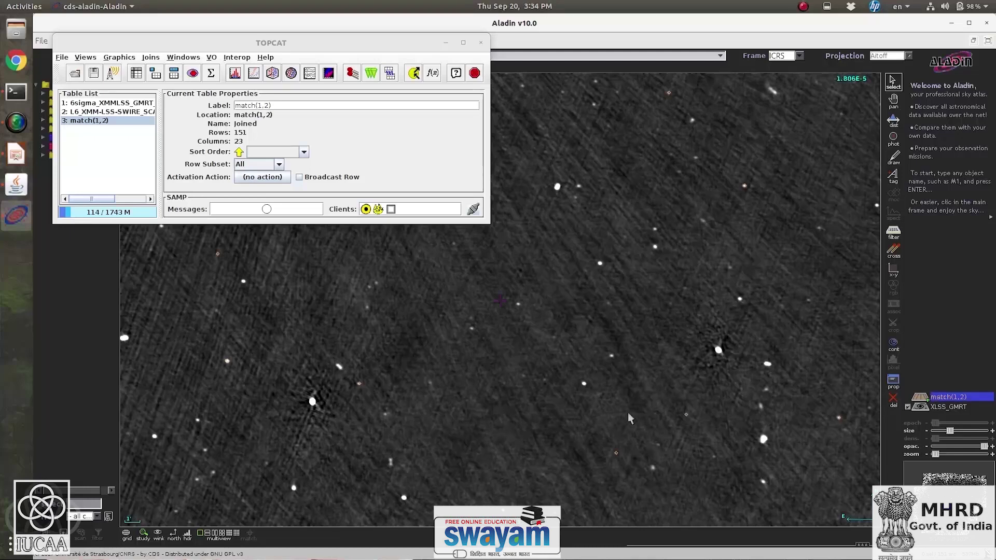
scroll(630, 418, "down", 2)
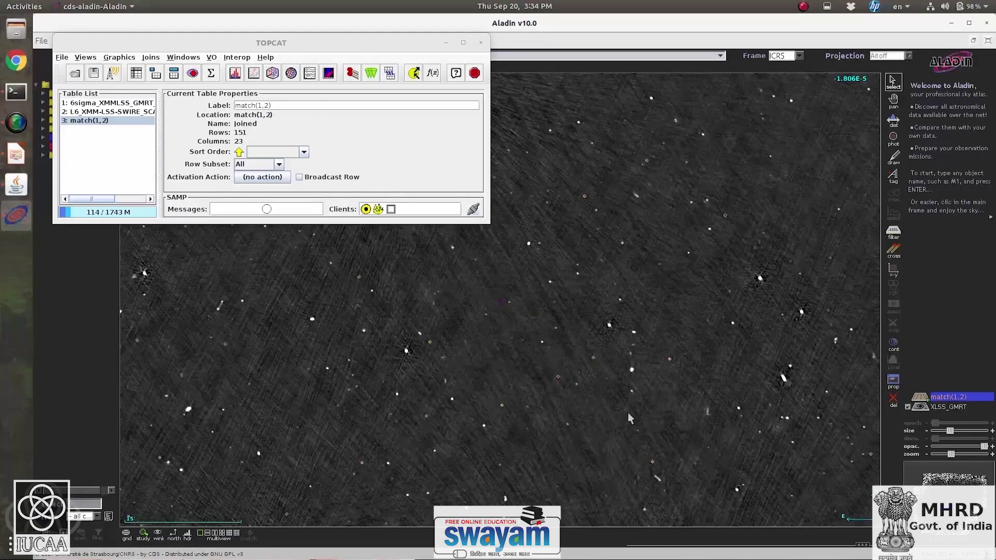
left_click(435, 115)
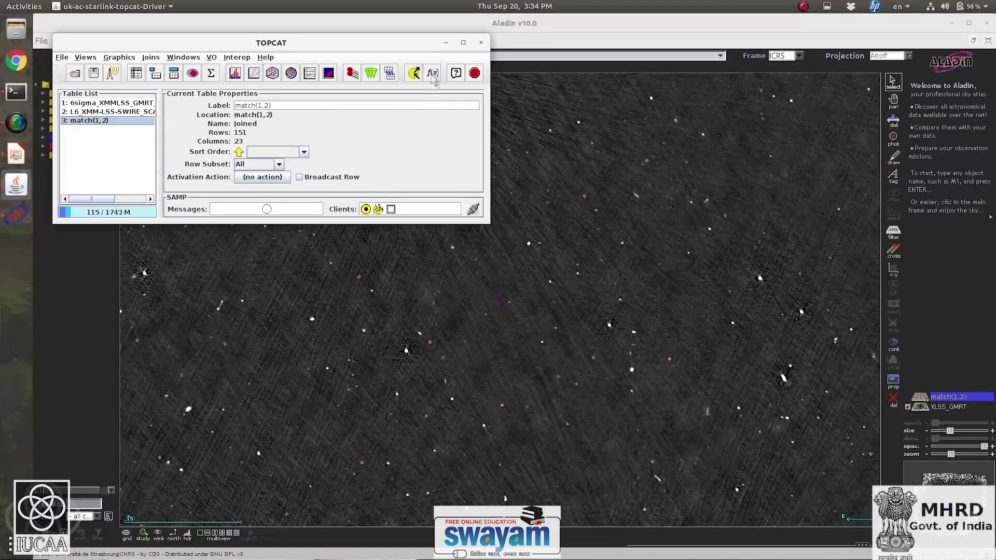
- Show the match(1,2) plane's sources as red circles with marker scaling 300
left_click(446, 42)
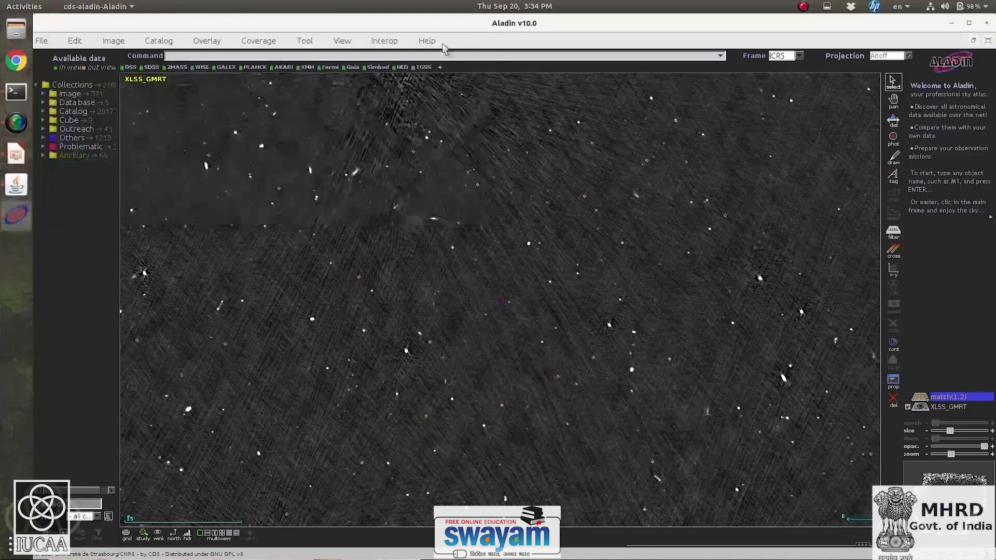
left_click(950, 397)
right_click(950, 398)
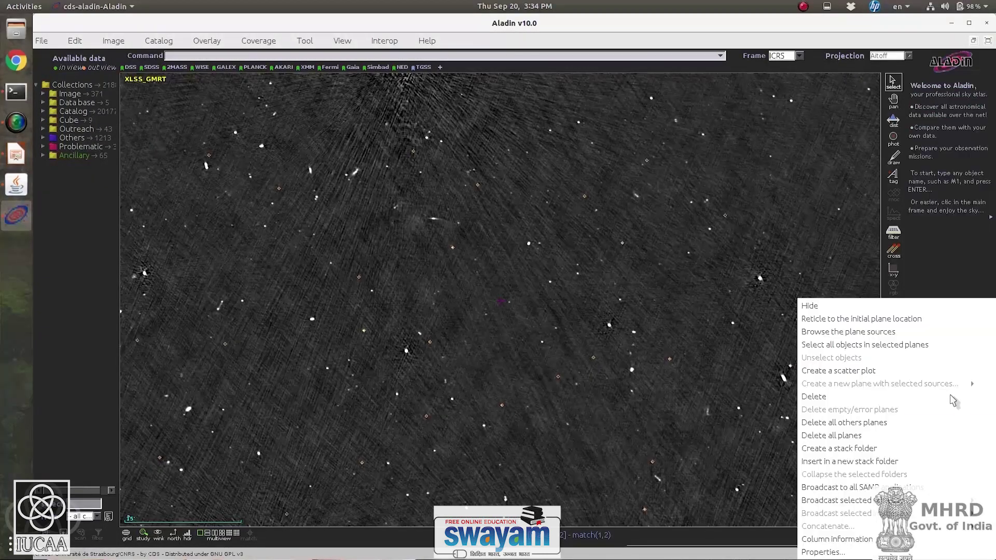
left_click(824, 552)
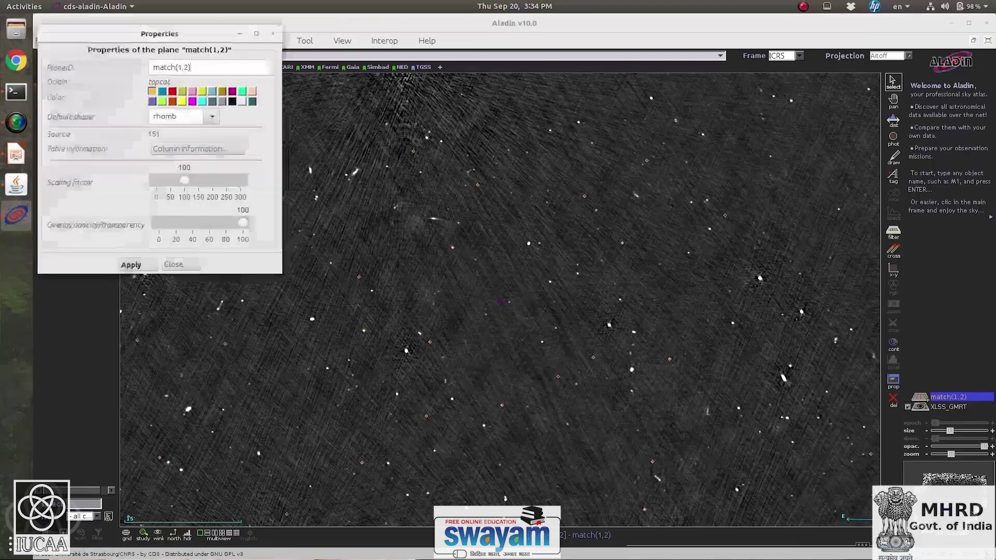
left_click(213, 110)
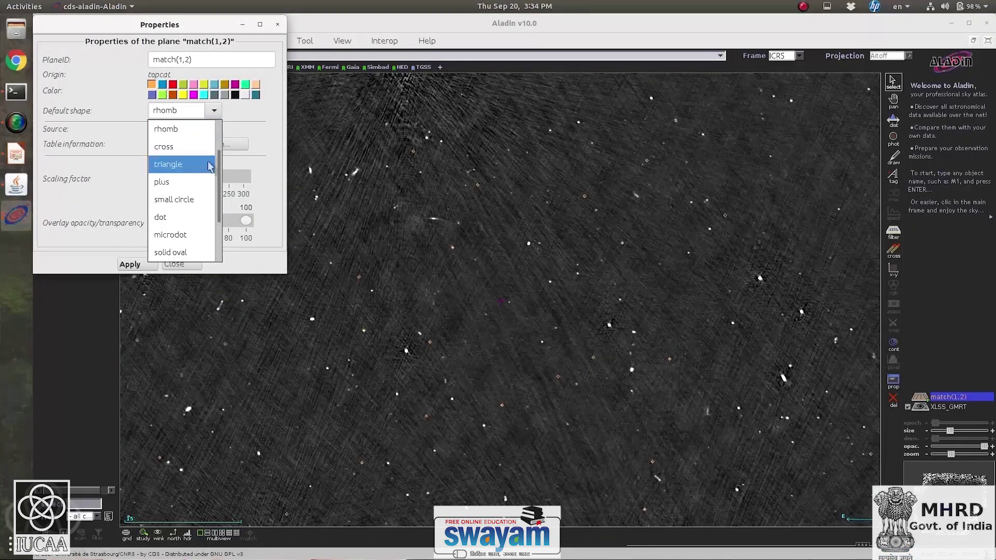
scroll(221, 162, "up", 3)
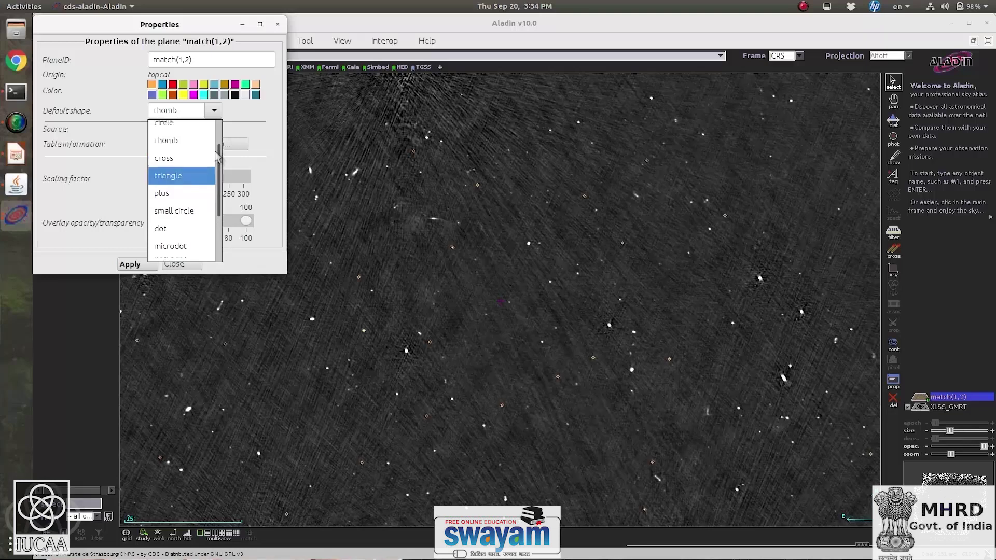
left_click(181, 163)
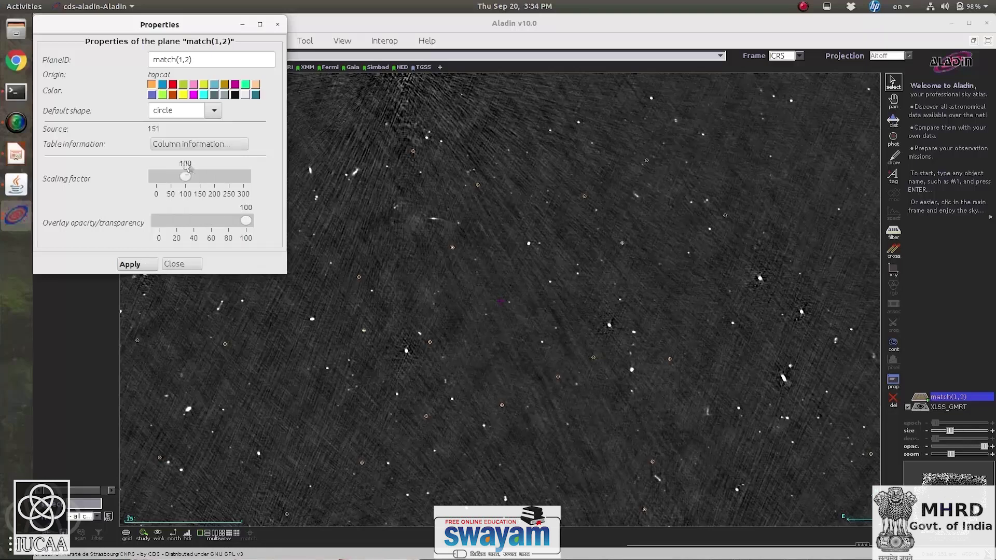
left_click_drag(186, 179, 264, 181)
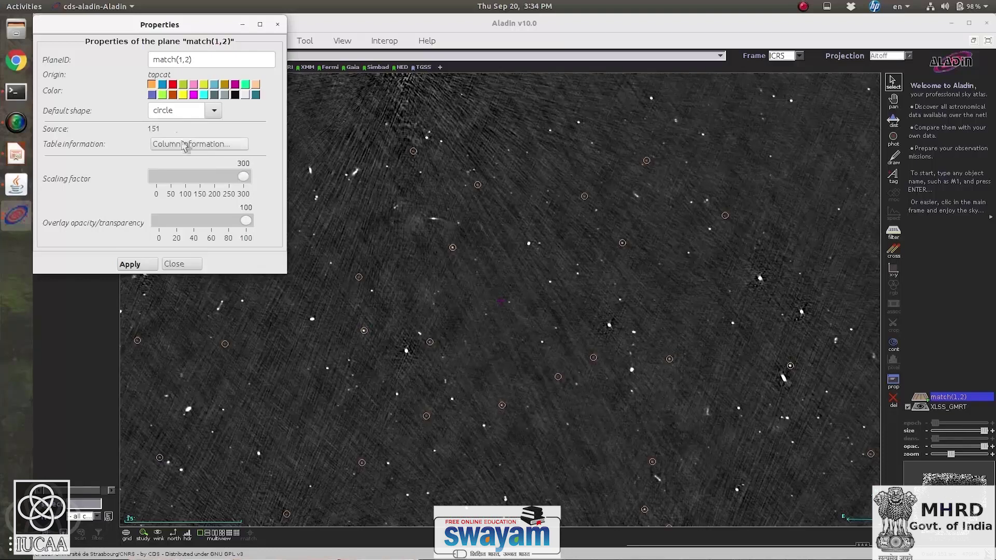
left_click(173, 86)
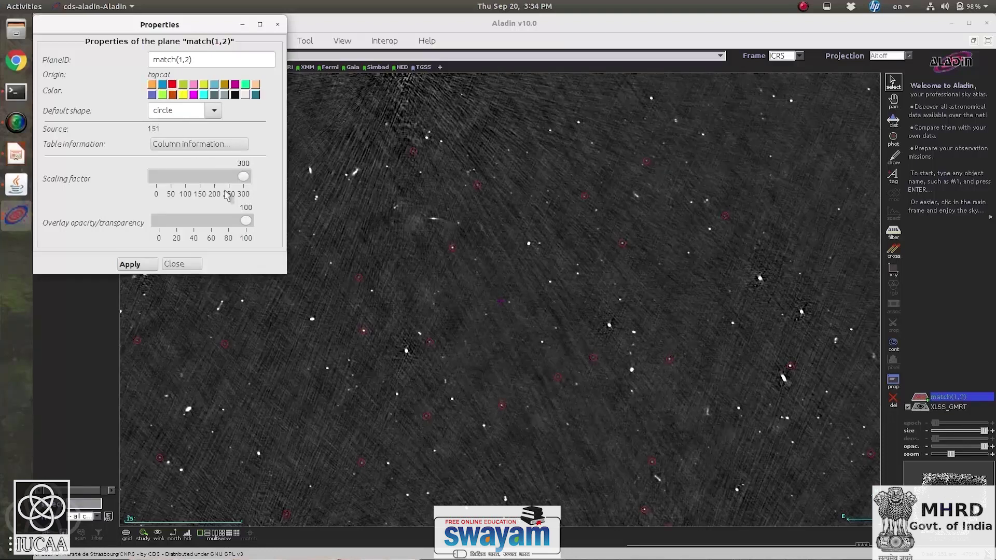
left_click(137, 266)
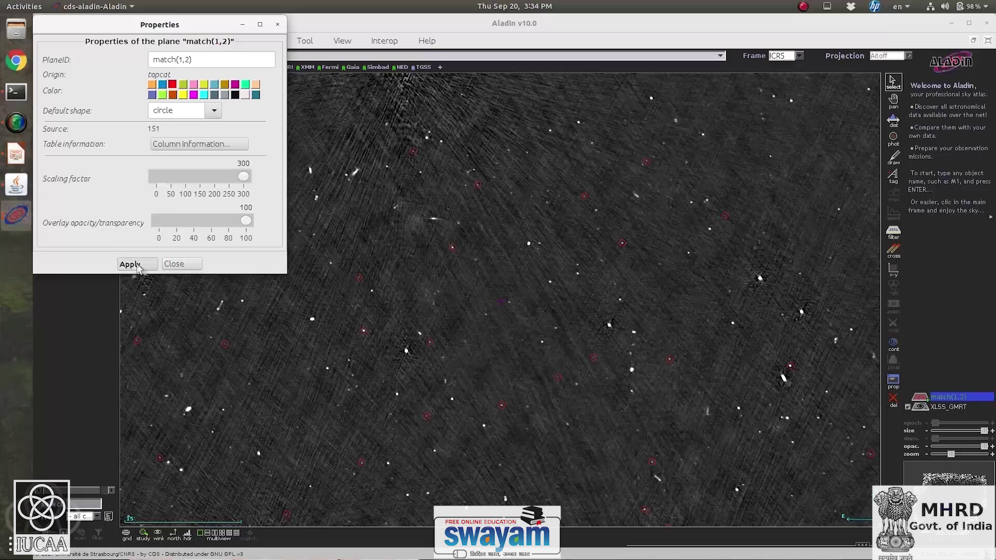
left_click(195, 263)
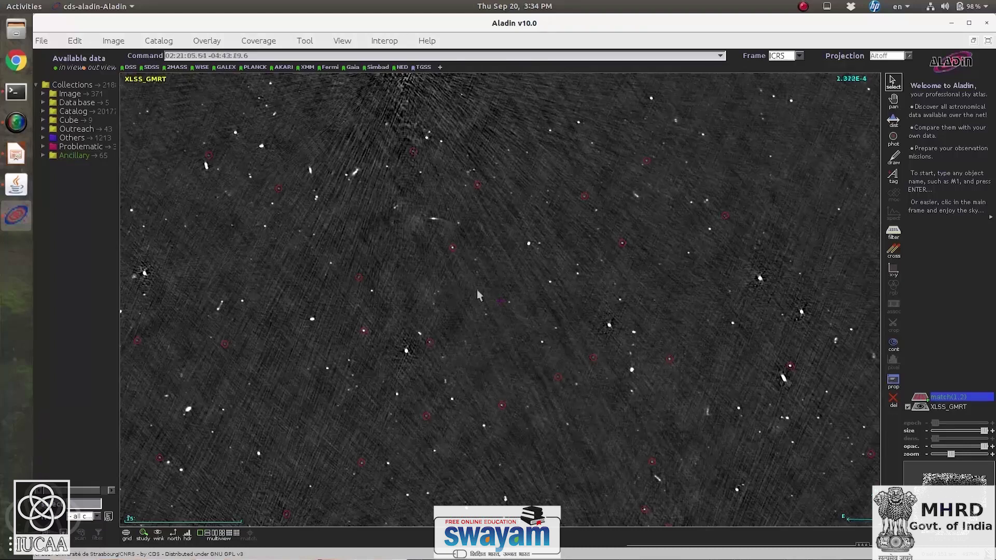
- Select a cross-matched source to view its GMRT flux and SWIRE F250 record
left_click(452, 250)
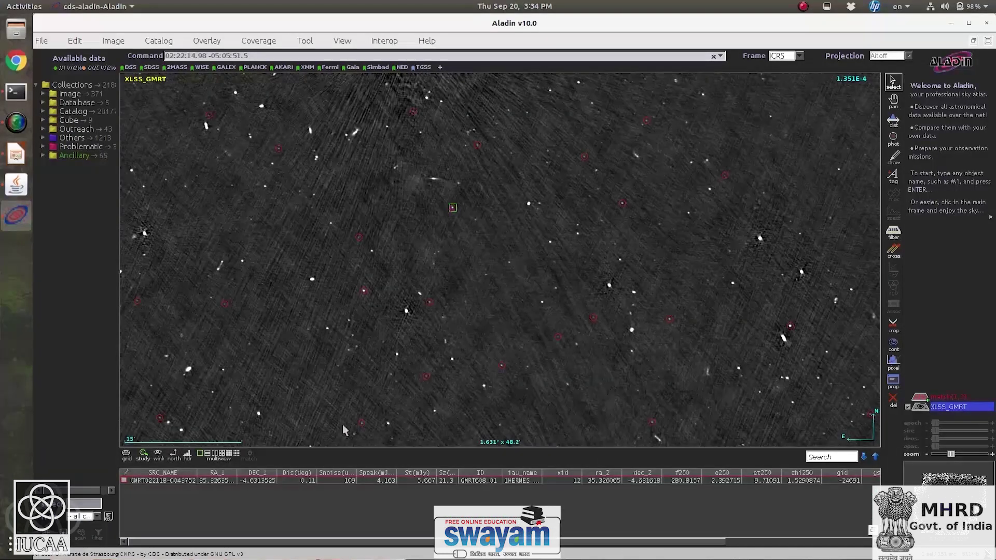
left_click(256, 481)
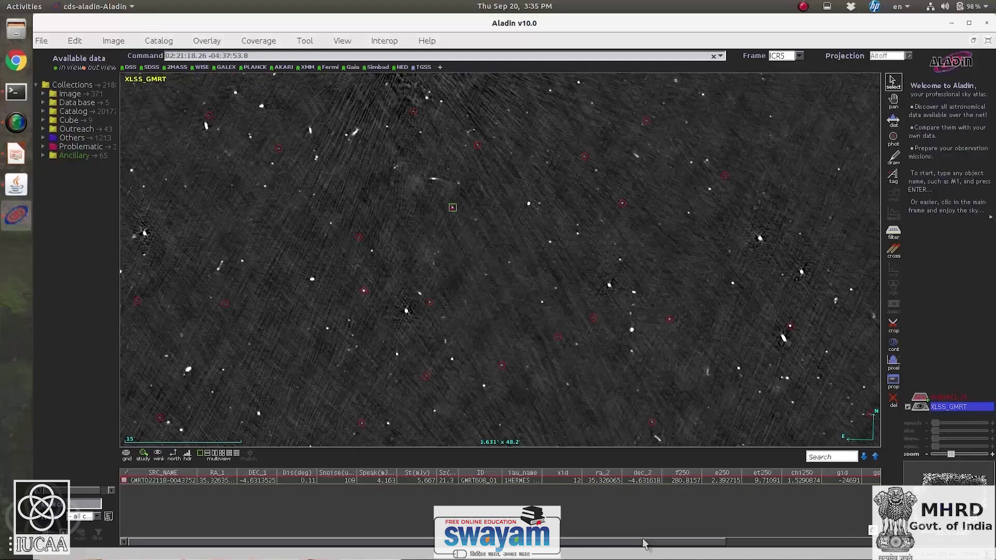
left_click_drag(645, 544, 707, 542)
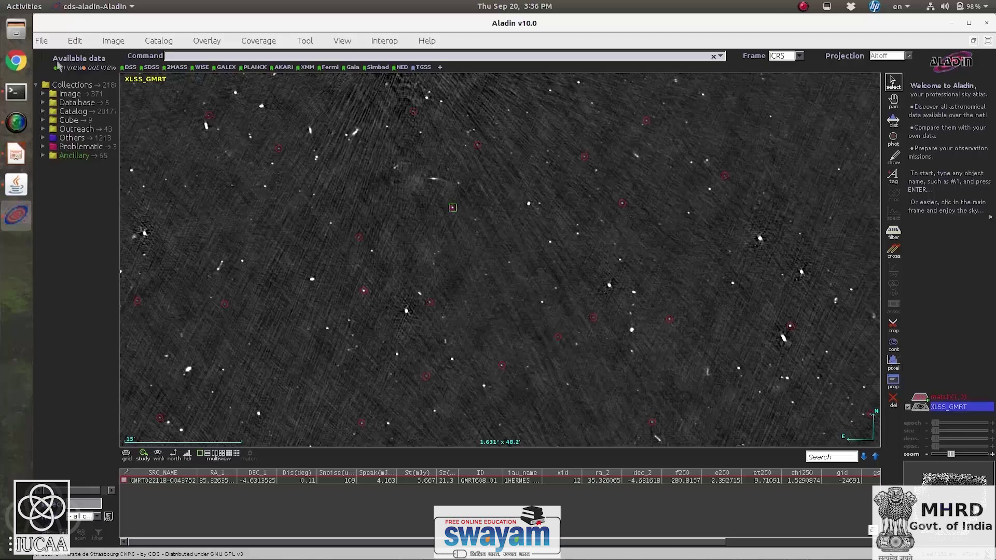
left_click(42, 42)
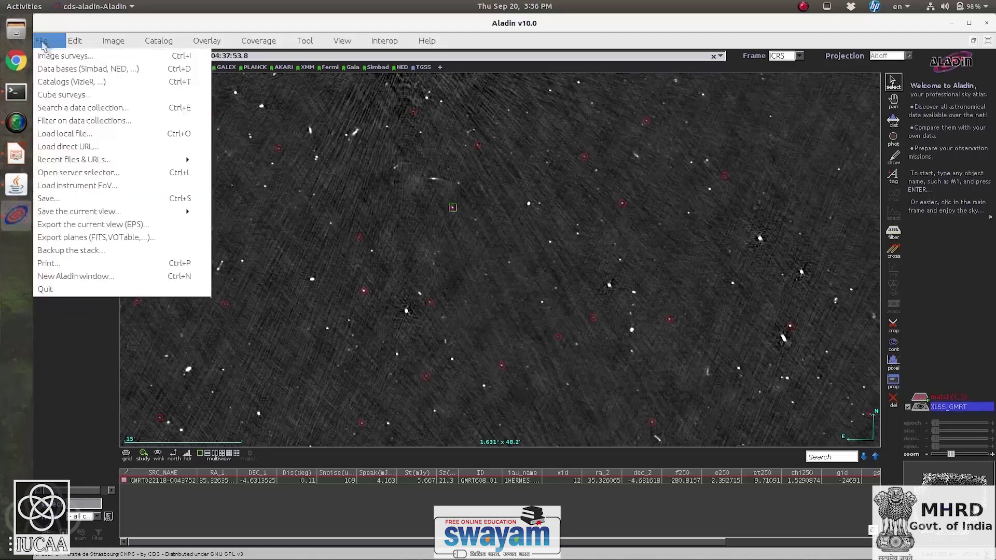
- Quit Aladin and present the DS9 slide in Impress before exiting the slide show
left_click(67, 292)
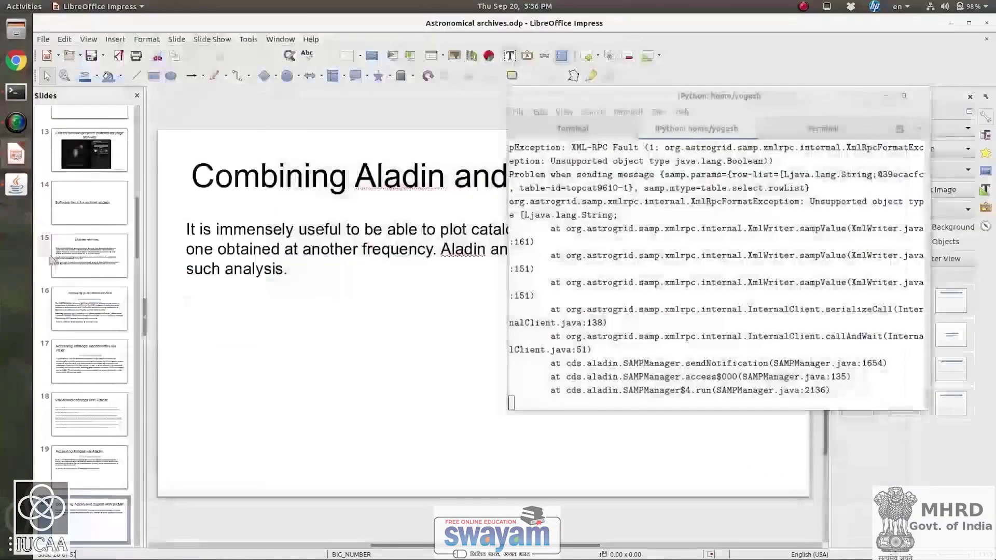
left_click(13, 158)
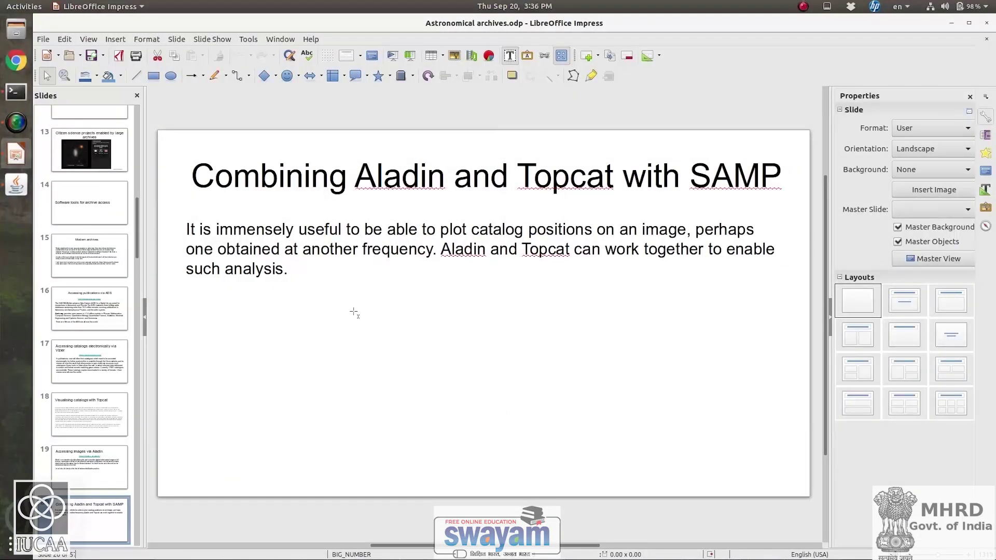
key("shift+F5")
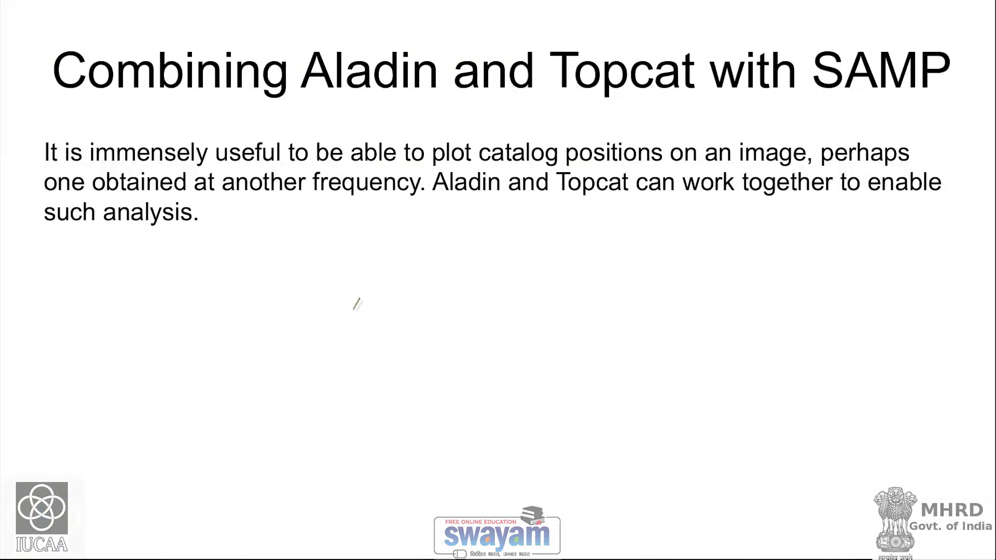
key("Right")
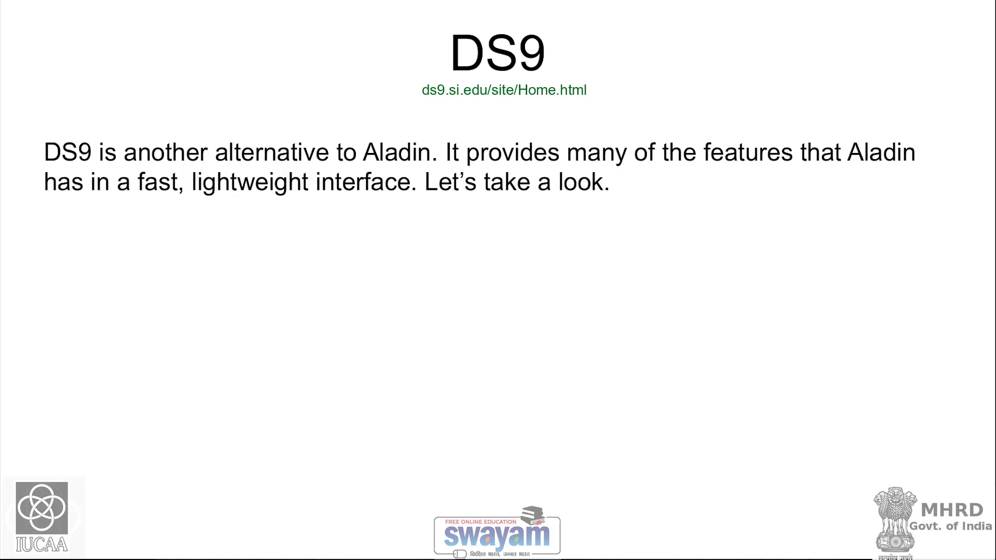
key("Escape")
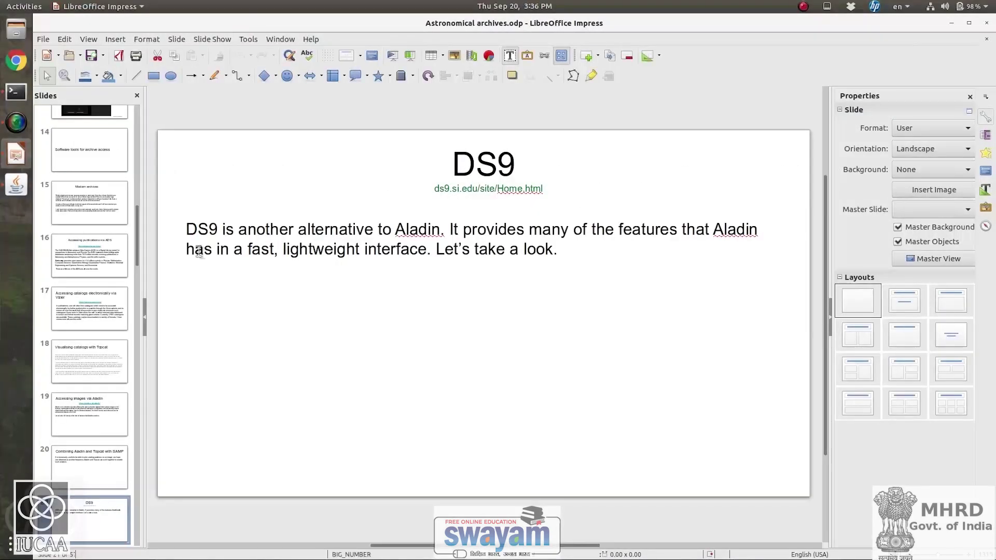
- Run 'ds9 J1920+4526.GMRT325.SP2B.PBCOR.FITS &' in the terminal and maximize the ds9 window
left_click(17, 92)
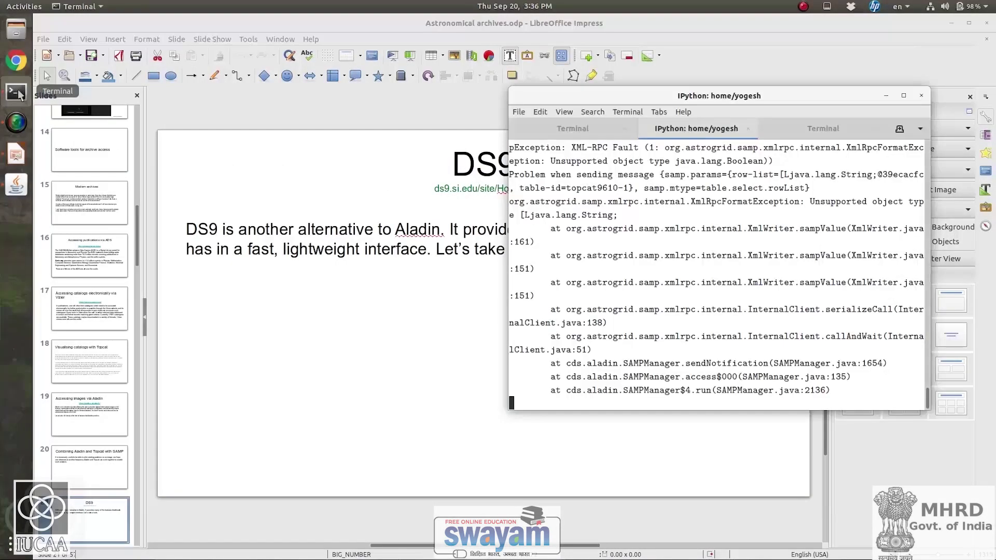
left_click(680, 360)
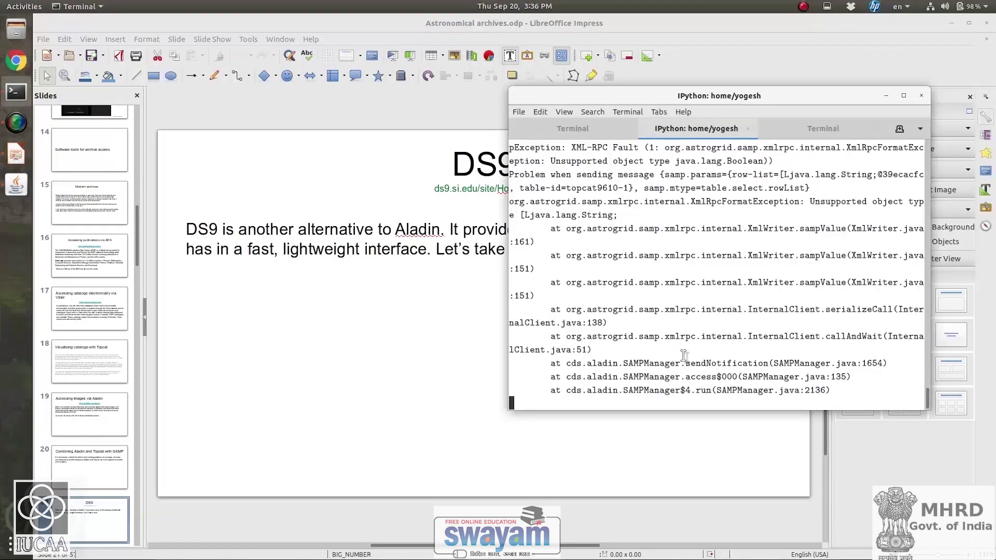
key("Return")
key("Return")
key("Up")
key("Up")
key("Up")
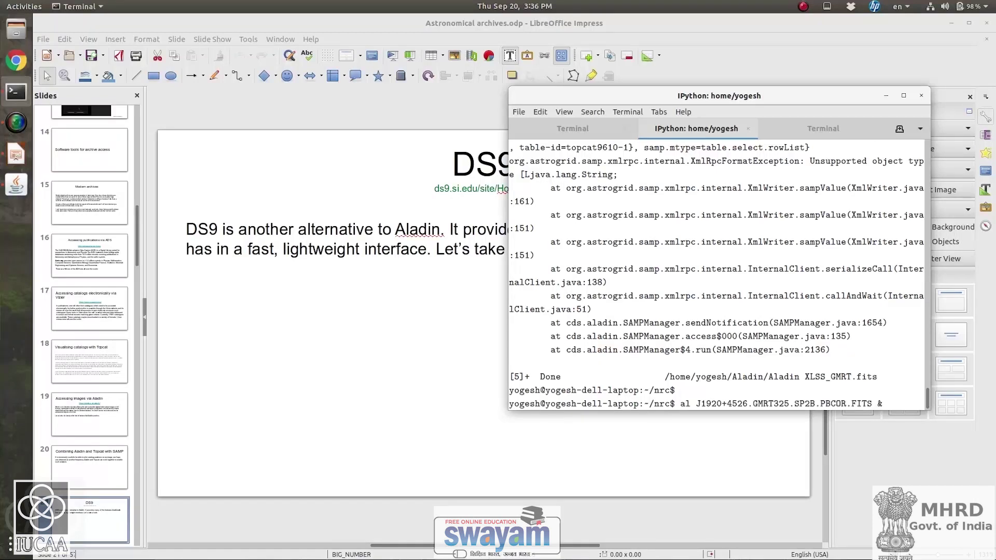
key("Left")
key("Left")
key("Left")
key("Left")
key("Left")
key("Left")
key("Left")
key("Left")
key("Left")
key("Left")
key("Left")
key("Left")
key("Left")
key("Left")
key("Left")
key("Left")
key("Left")
key("Left")
key("Left")
key("Left")
key("Left")
key("Right")
key("Delete")
key("BackSpace")
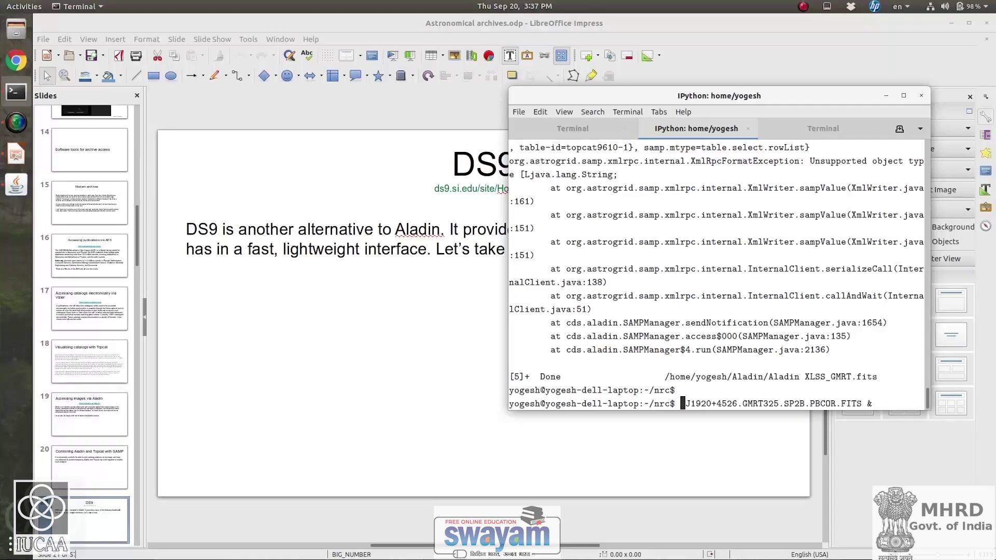
type("ds9")
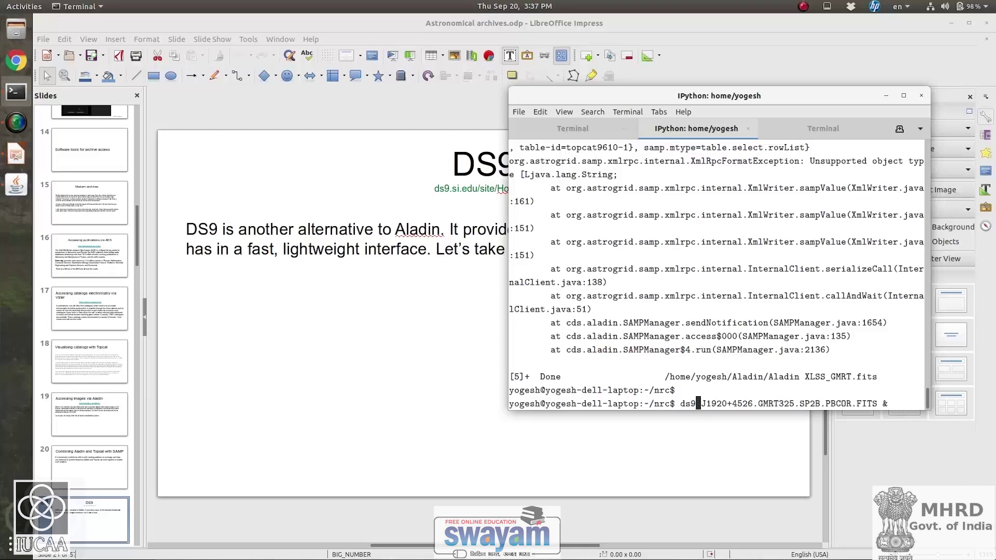
key("Return")
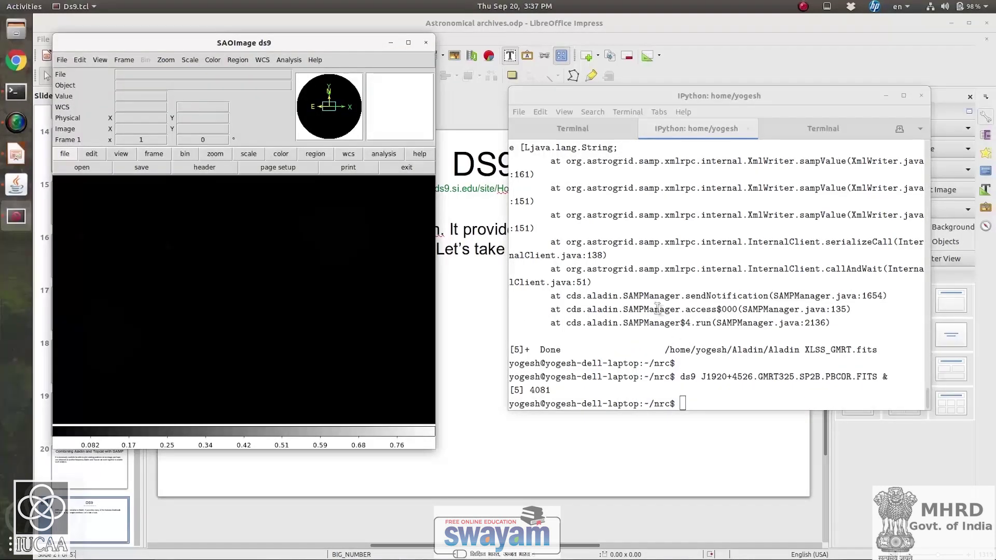
left_click(408, 43)
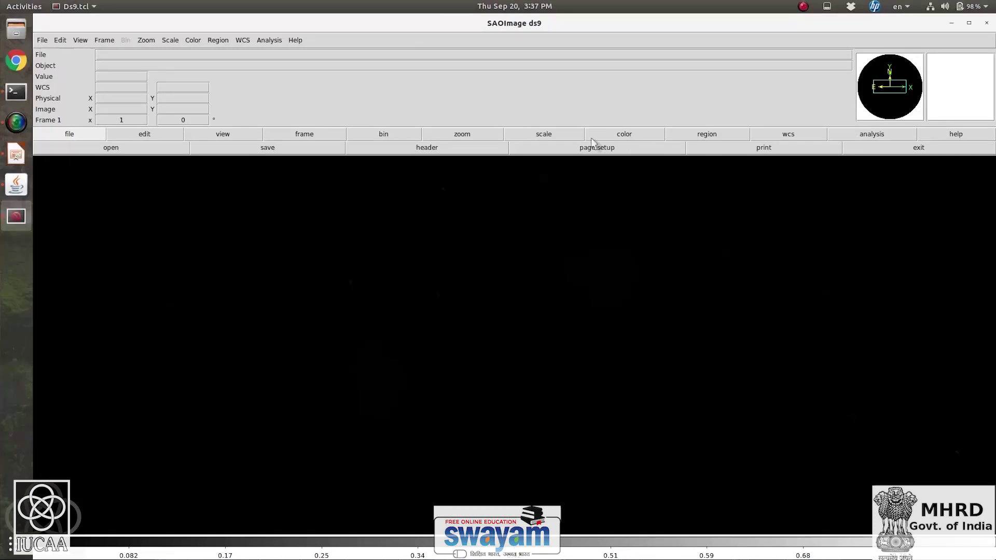
- Apply zscale scaling to the J1920+4526 image and increase its contrast
left_click(564, 135)
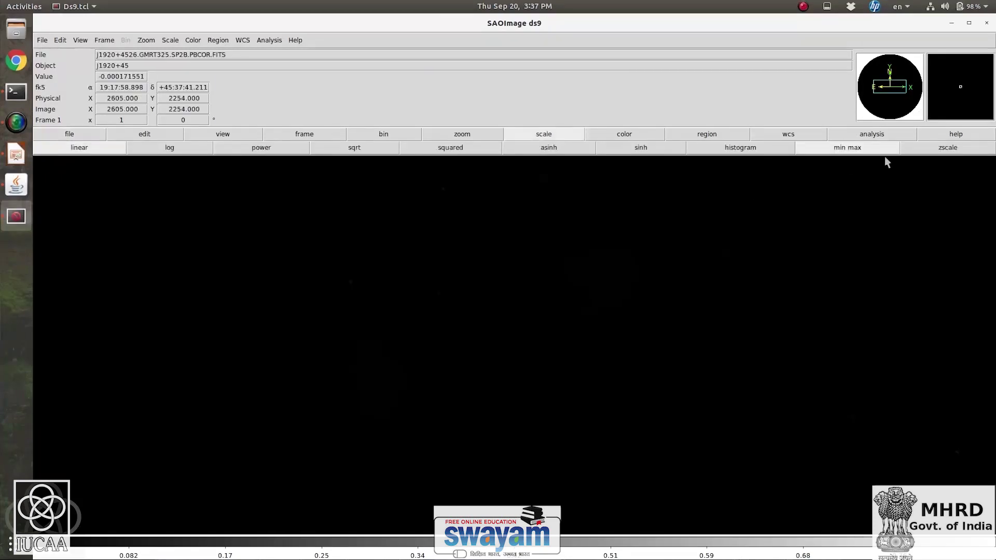
left_click(916, 149)
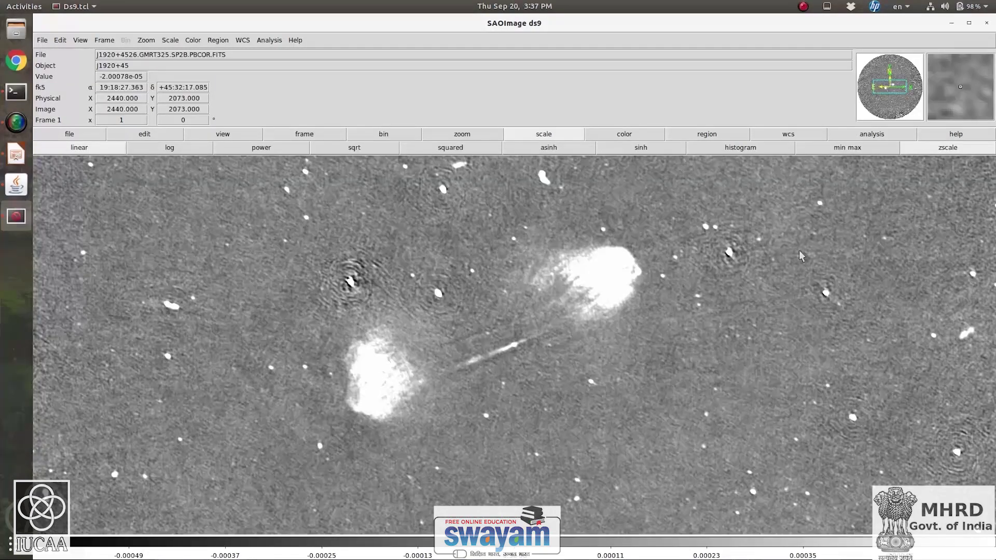
left_click_drag(672, 361, 662, 180)
- Try the aips0 and rainbow colormaps on the J1920+4526 image, adjusting contrast and brightness for each
left_click(637, 136)
left_click(647, 149)
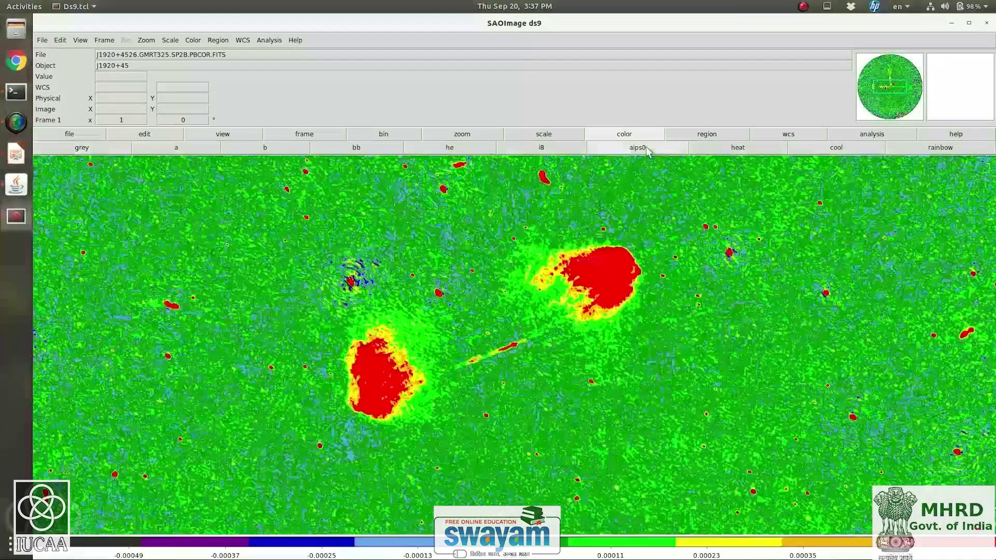
left_click_drag(986, 167, 681, 307)
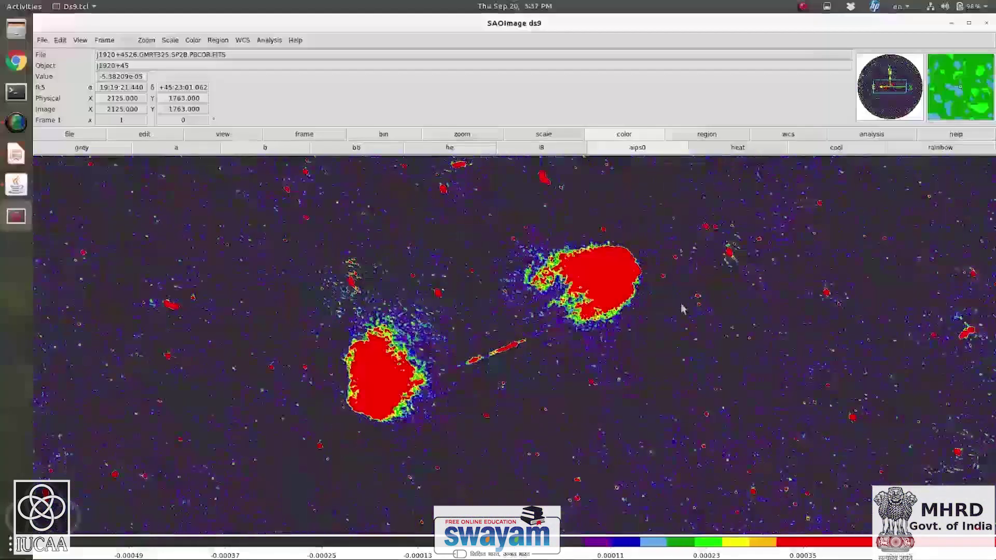
left_click(927, 149)
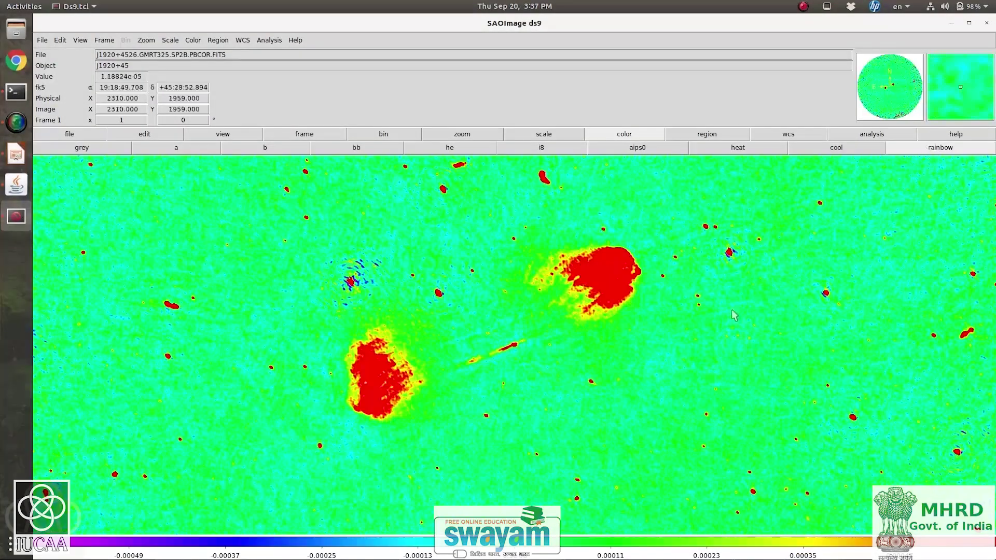
left_click_drag(623, 332, 682, 191)
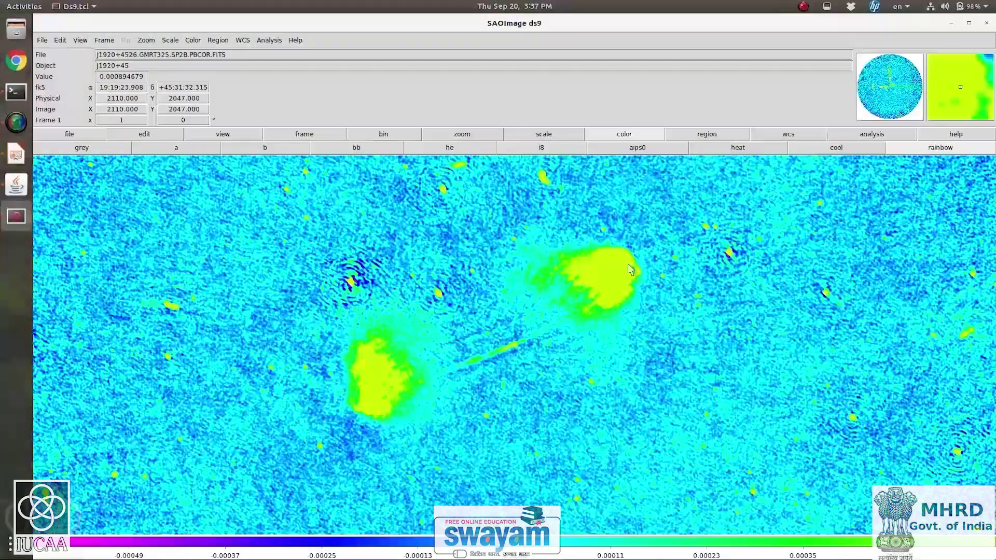
scroll(630, 270, "up", 2)
scroll(630, 270, "down", 4)
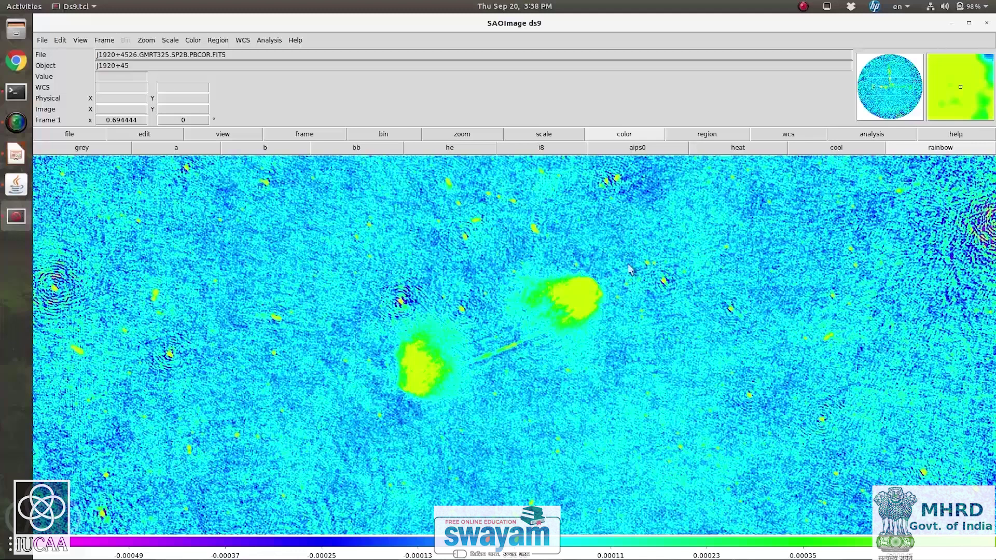
- Apply the heat colormap and zoom out so the full circular field is visible
left_click(743, 149)
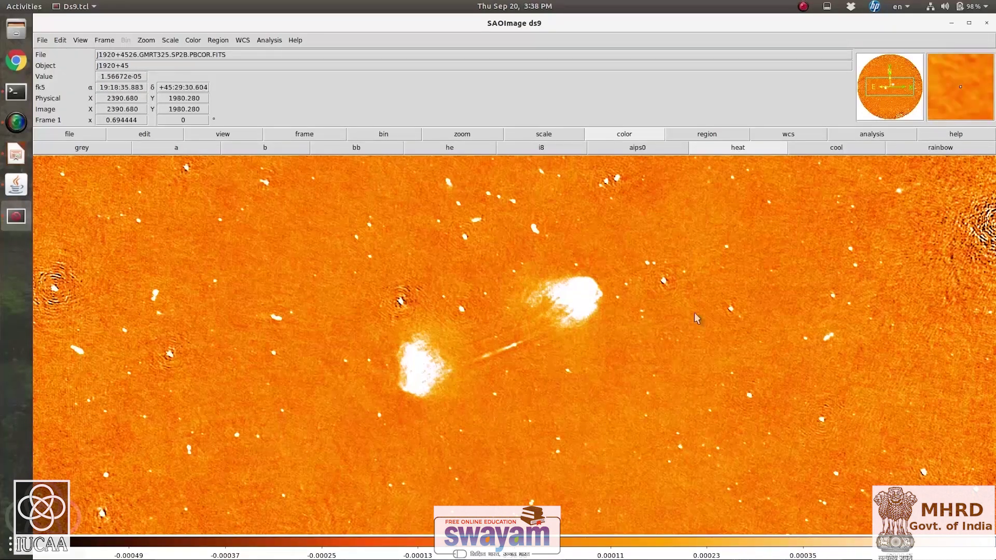
scroll(695, 315, "up", 1)
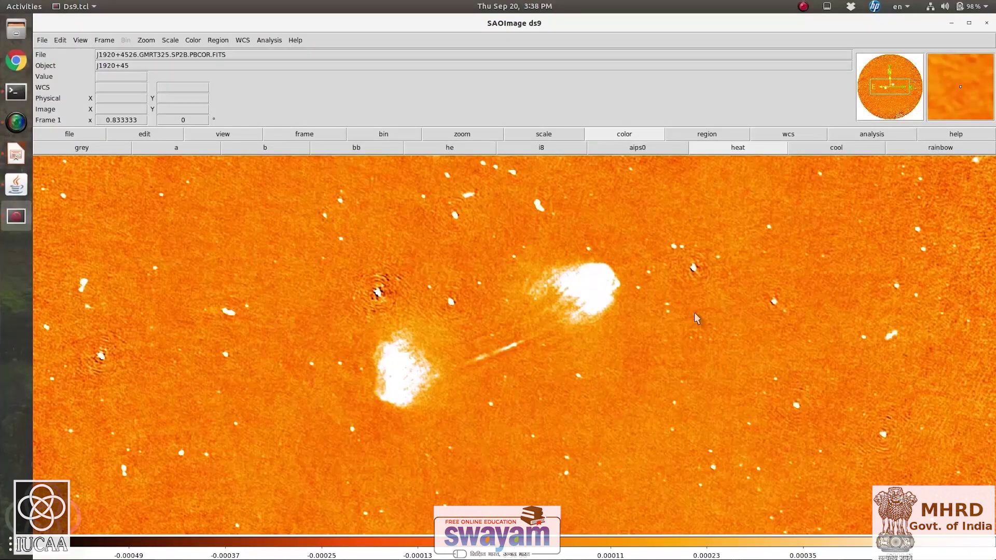
scroll(694, 313, "down", 1)
scroll(694, 312, "down", 1)
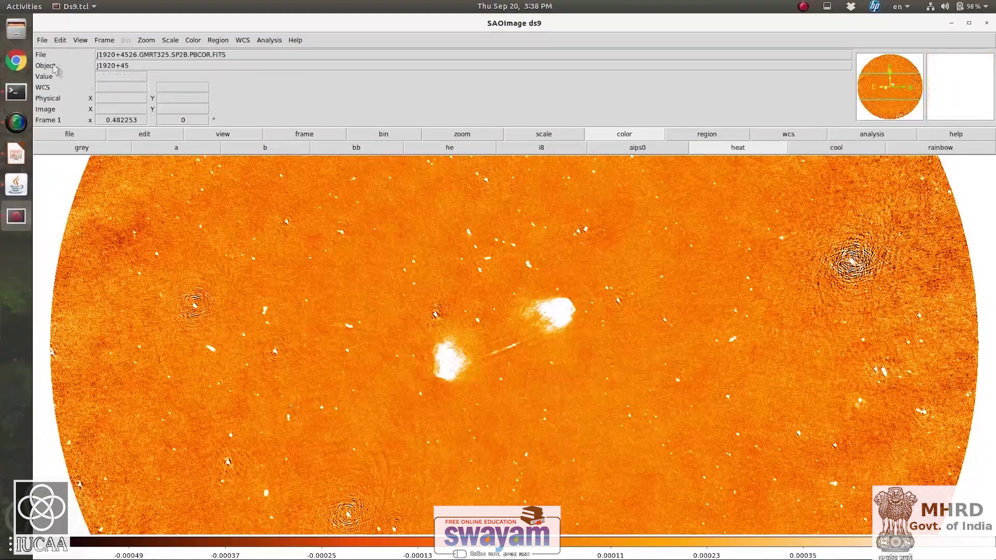
left_click(43, 42)
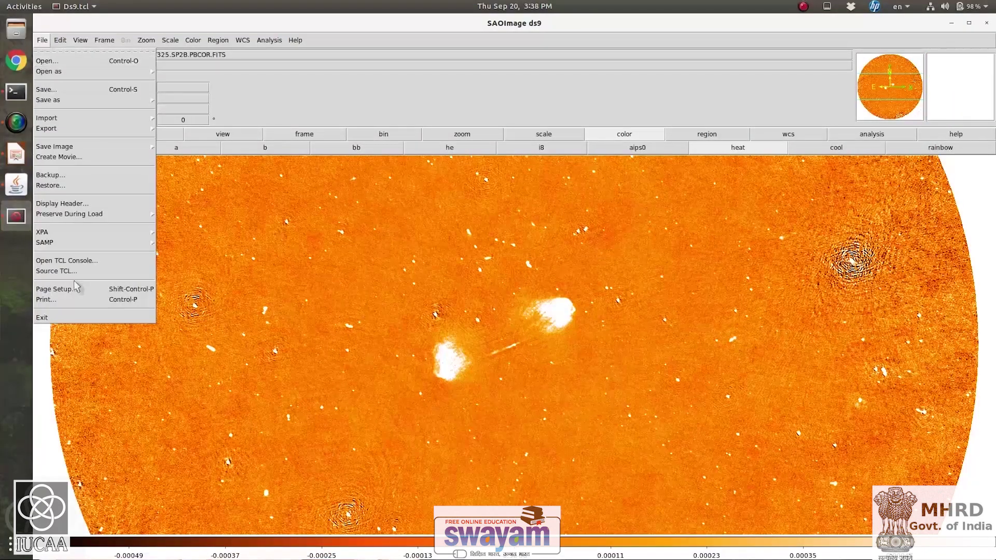